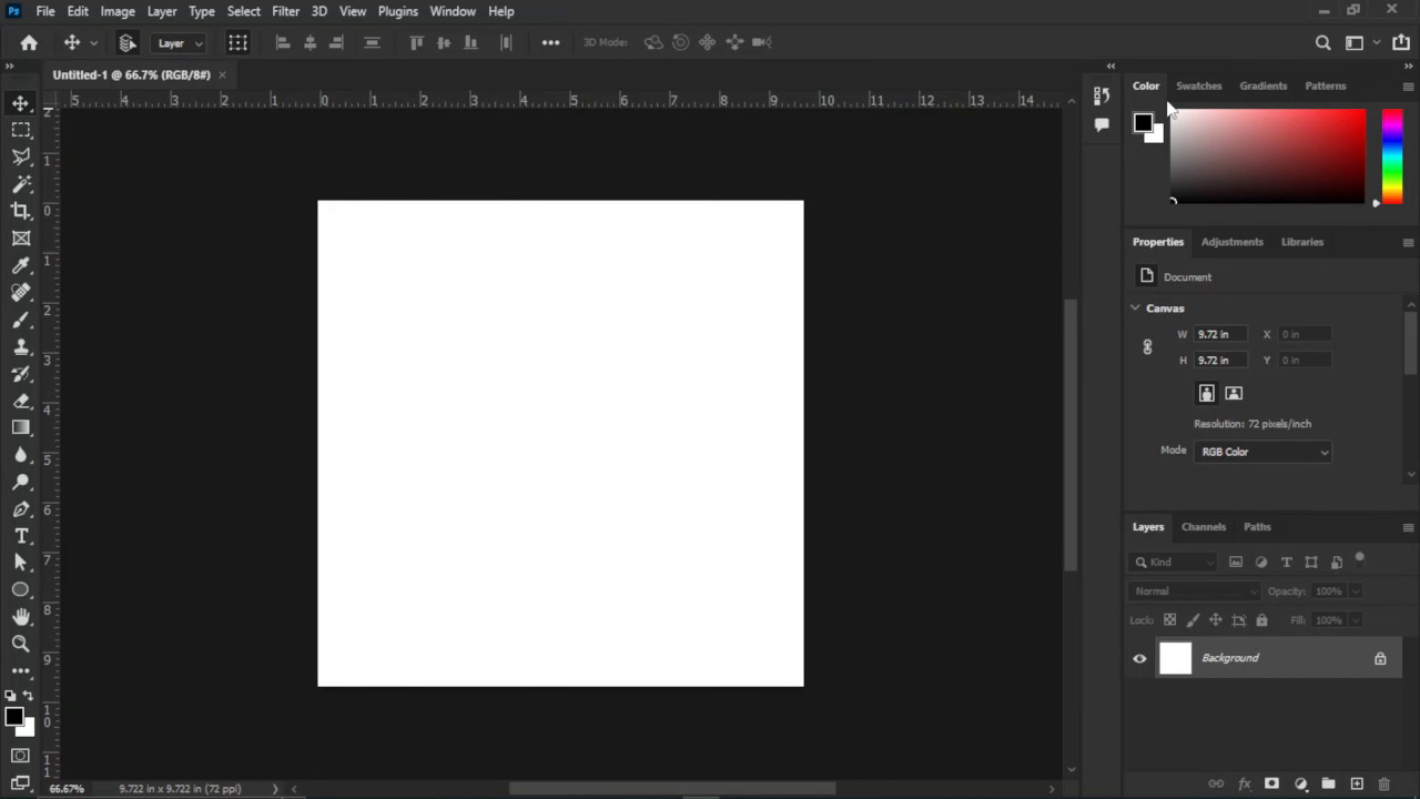
Collapse the Color panel group to its tabs, then collapse the Layers panel group and expand it again
double_click(1157, 89)
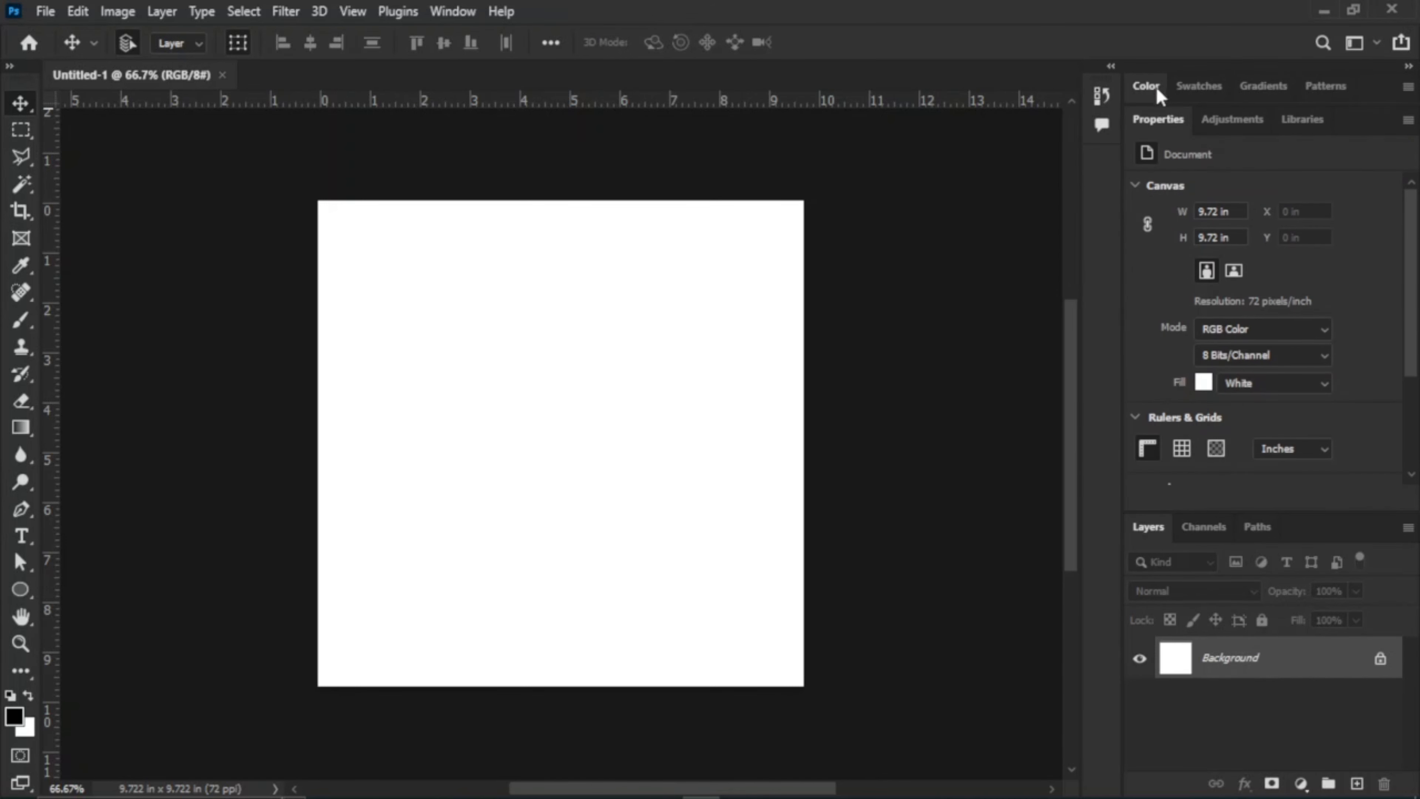
double_click(1151, 531)
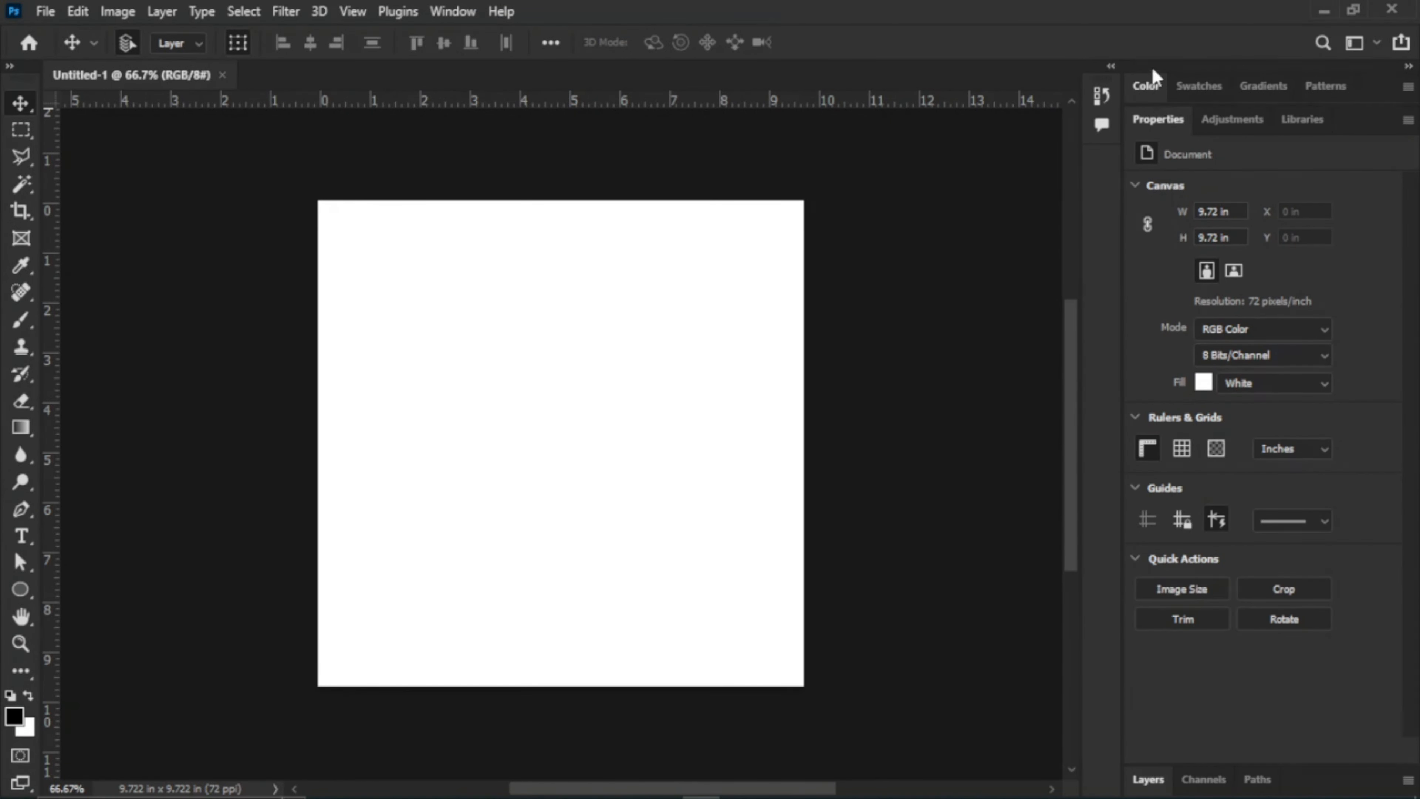
double_click(1150, 780)
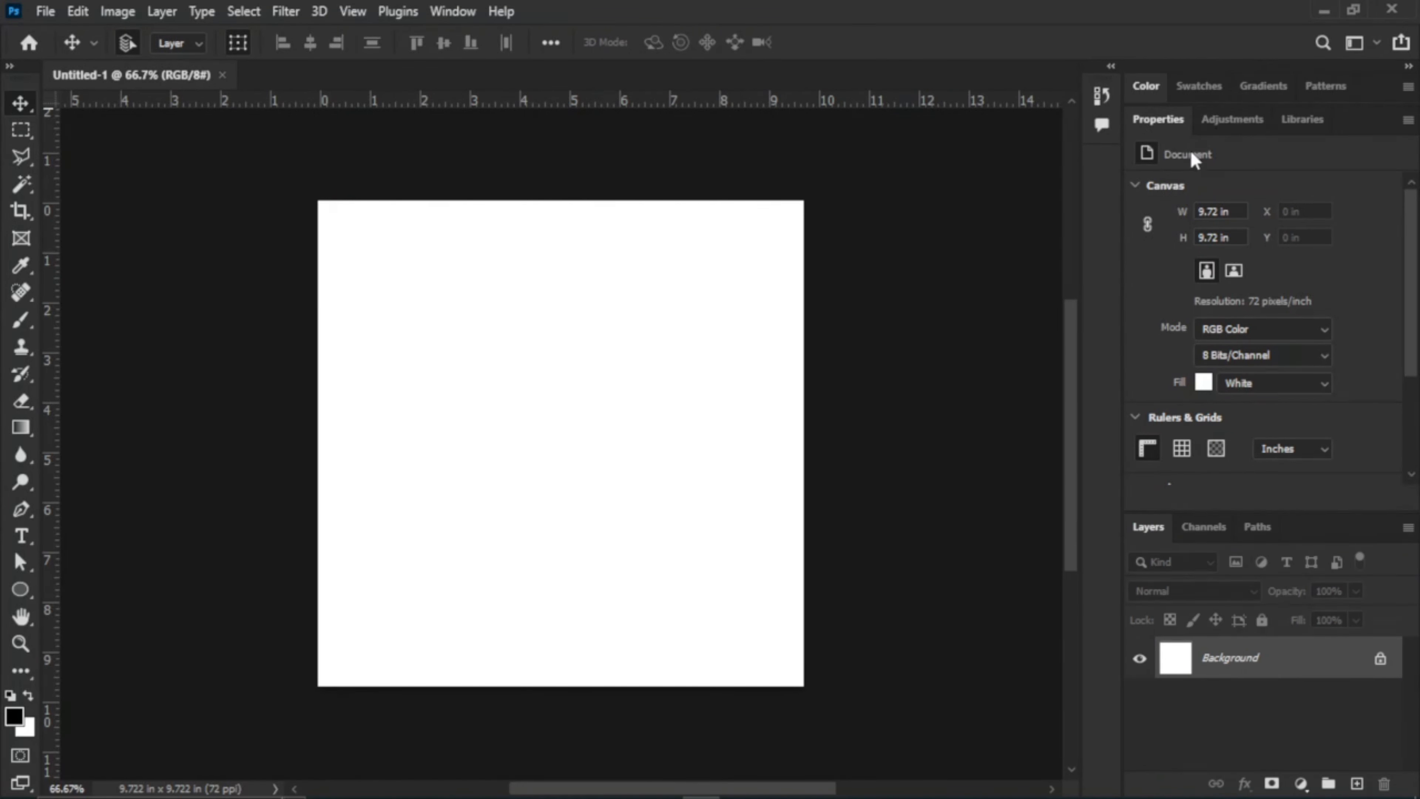
Examine the blank document's Channels and Paths, comparing them with its Layers
click(1204, 526)
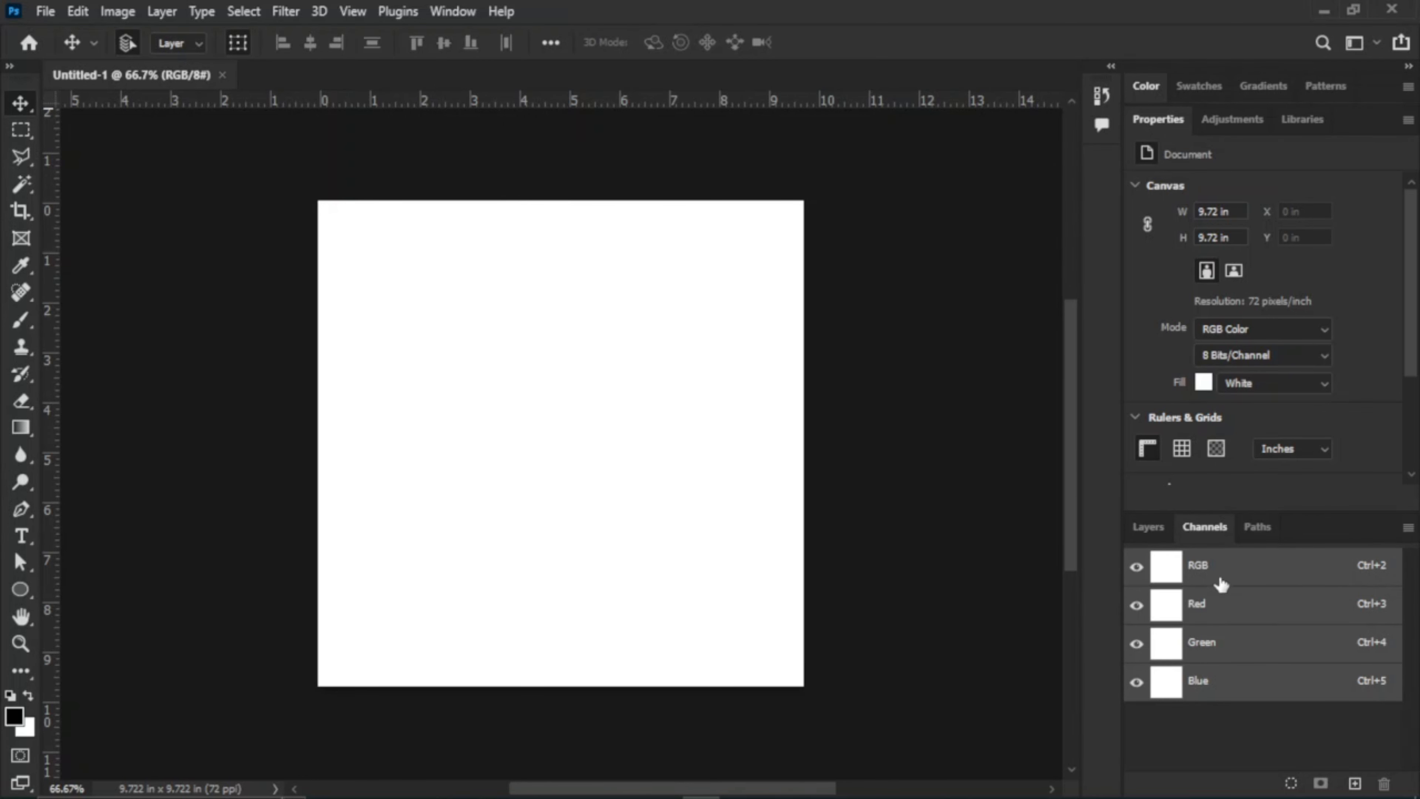
click(1162, 524)
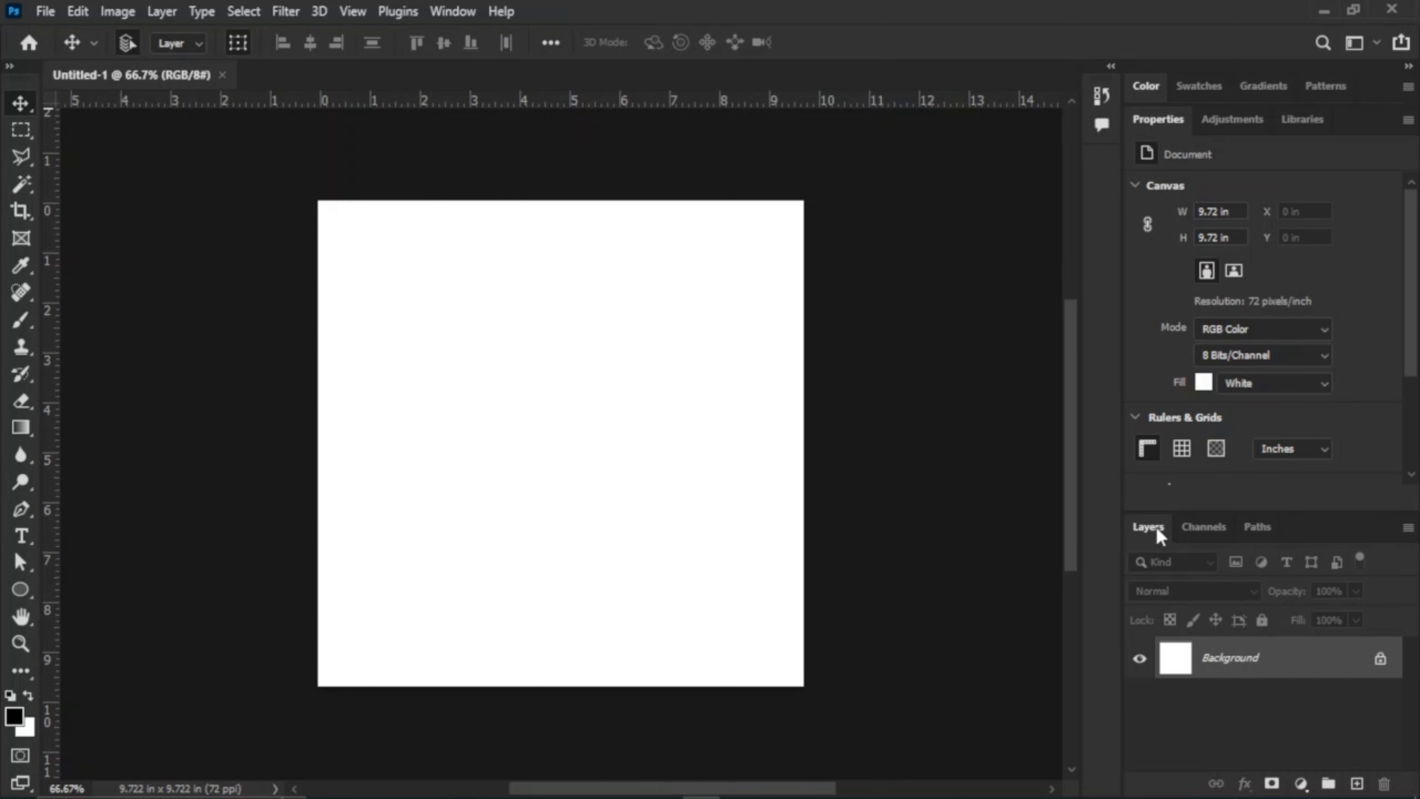
click(1211, 530)
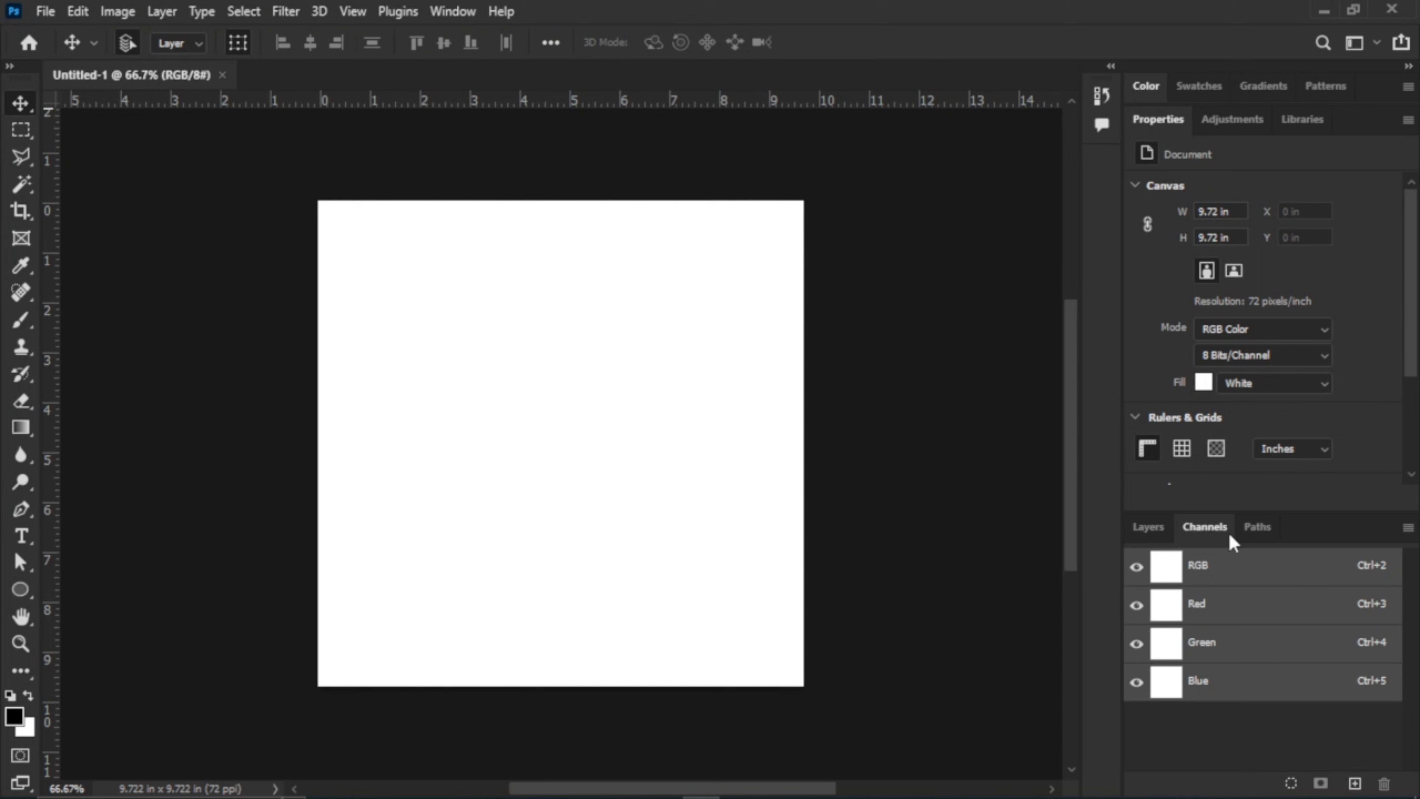
click(1261, 534)
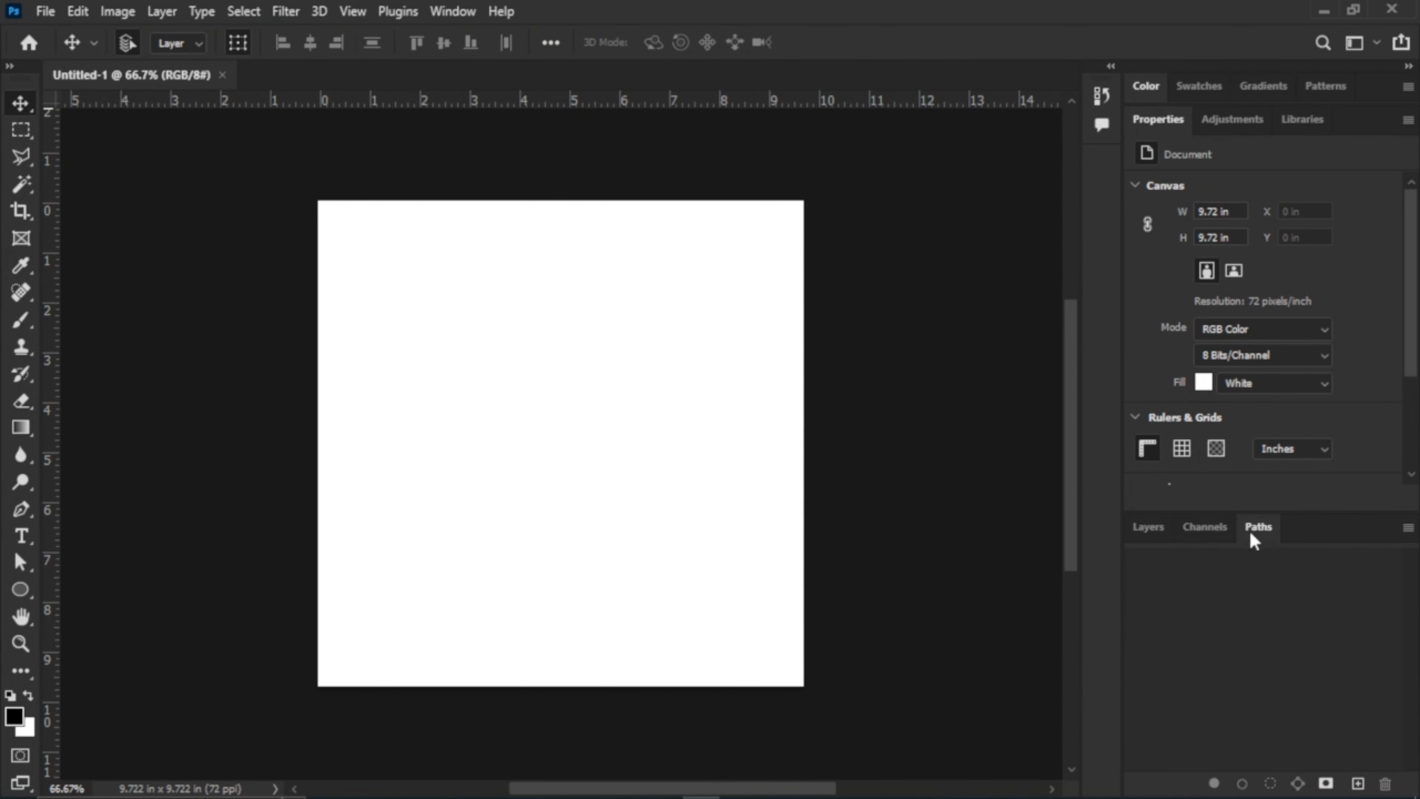
click(1206, 528)
click(1265, 532)
click(1203, 531)
click(1259, 531)
click(1152, 530)
click(1256, 533)
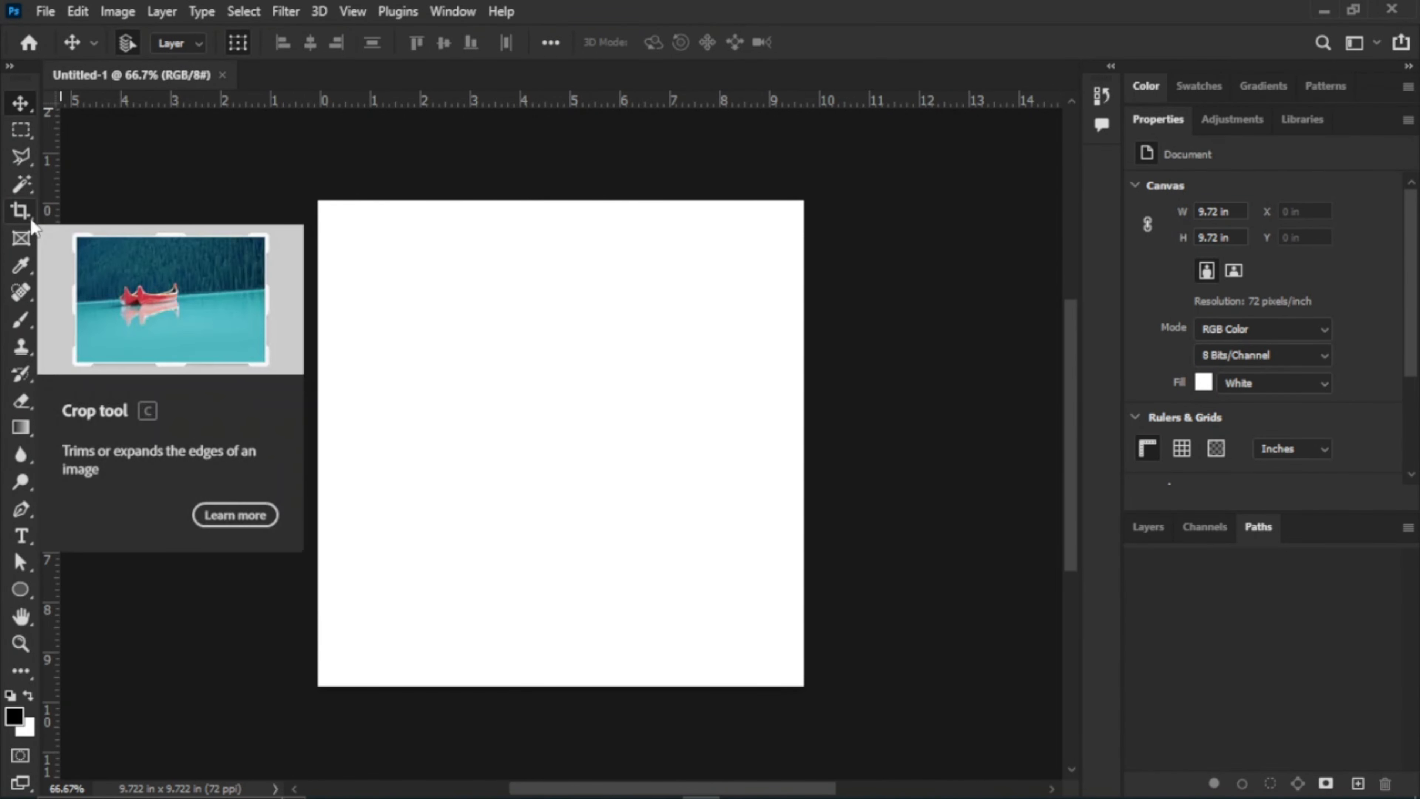
click(30, 112)
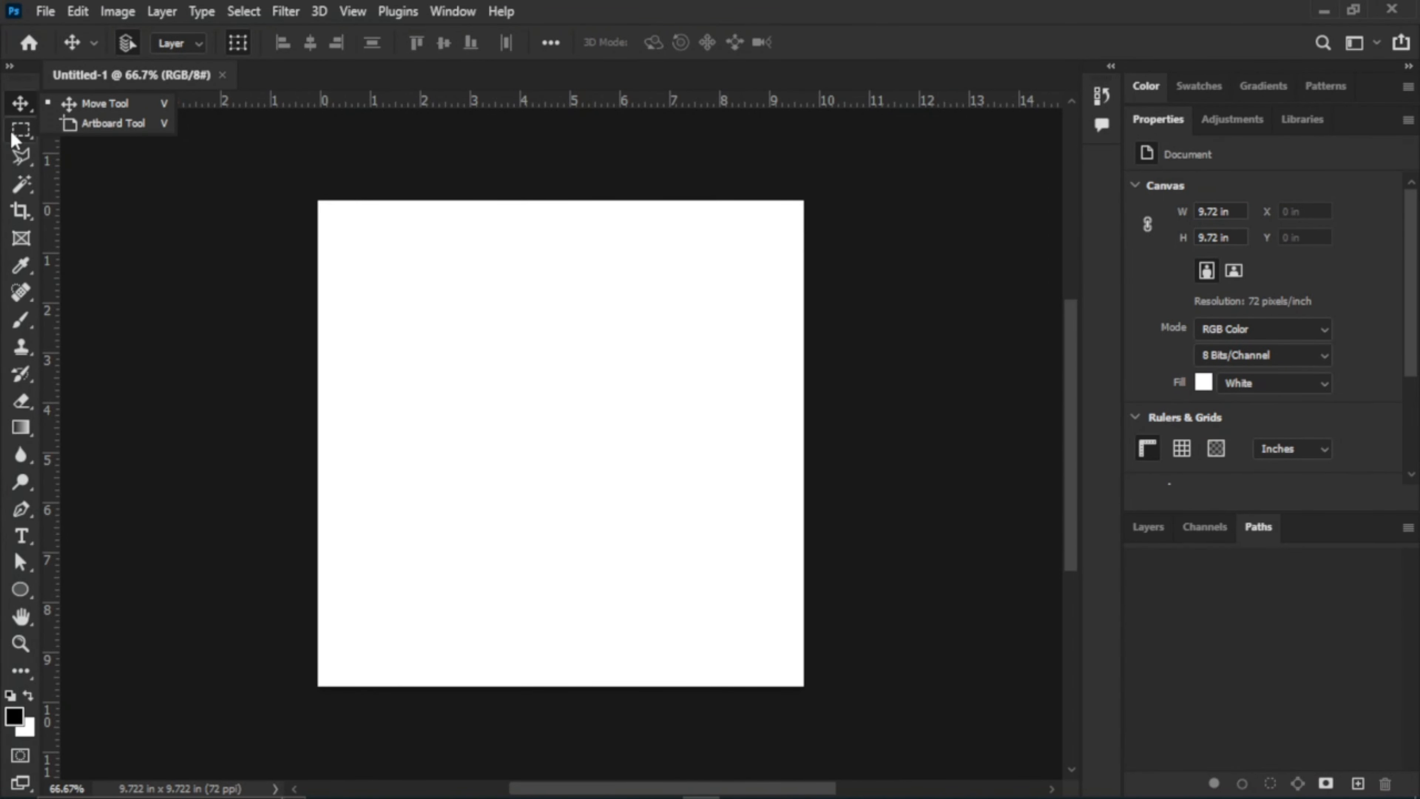
click(33, 137)
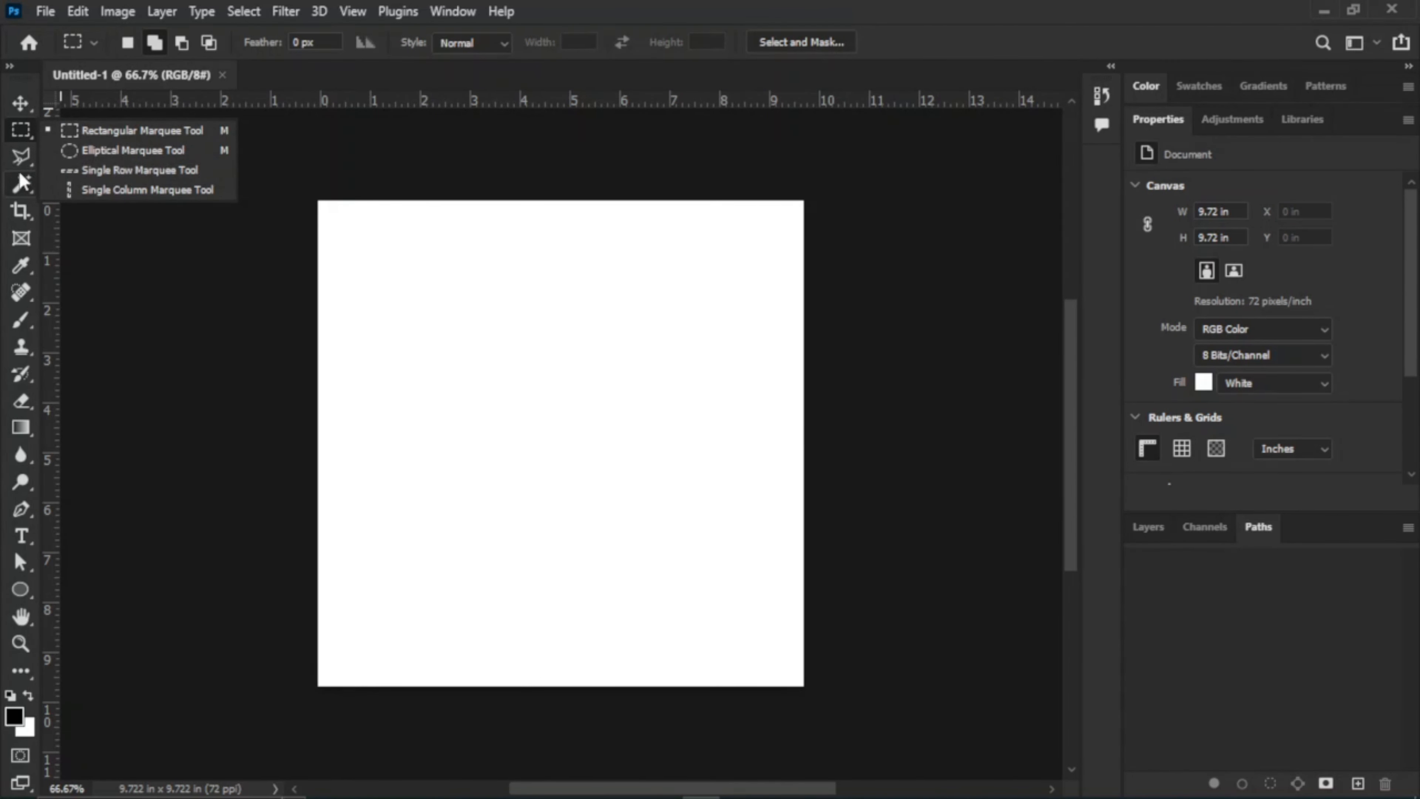
click(23, 89)
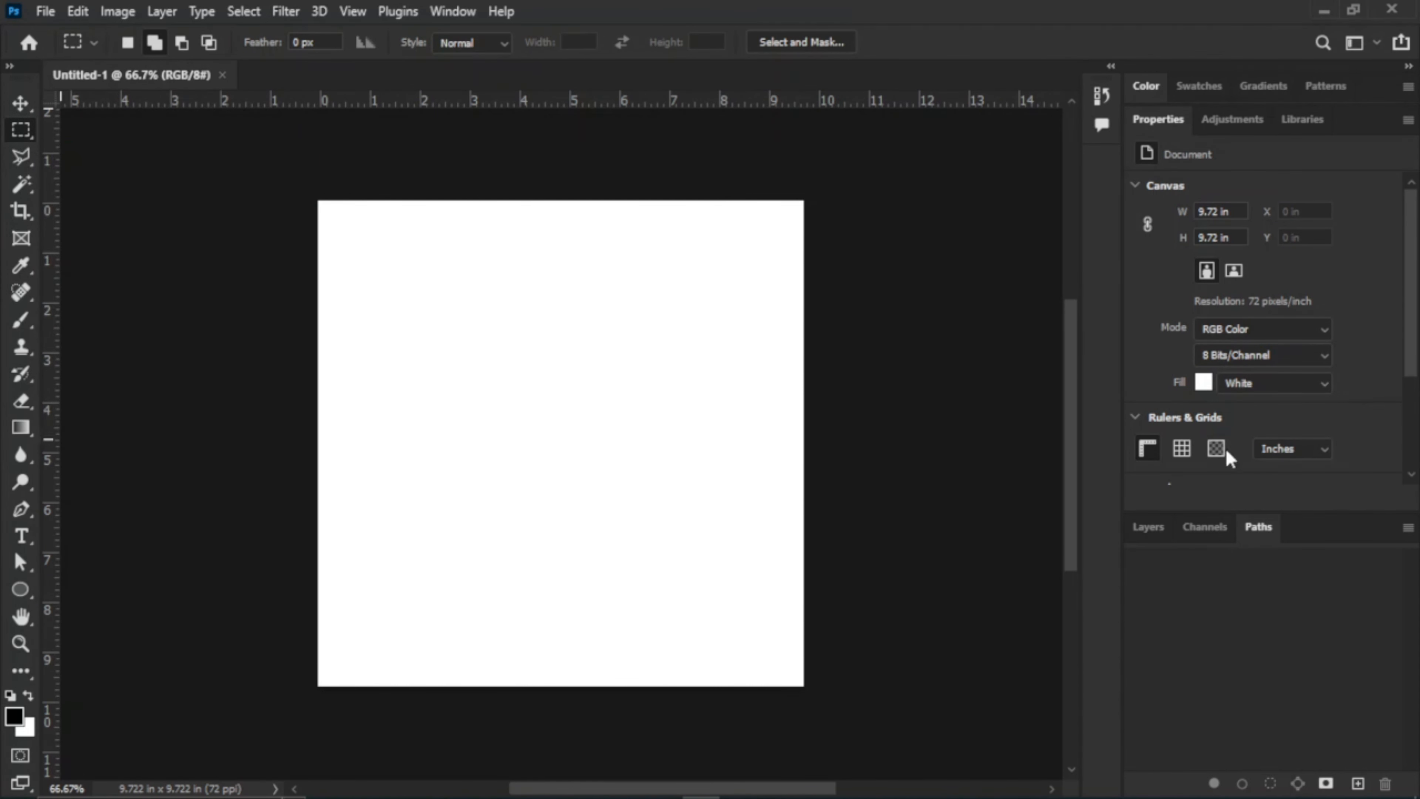
Draw an ellipse about 298 × 273 px left of the canvas centre and a circle about 192 px wide near the lower-right corner
click(1149, 527)
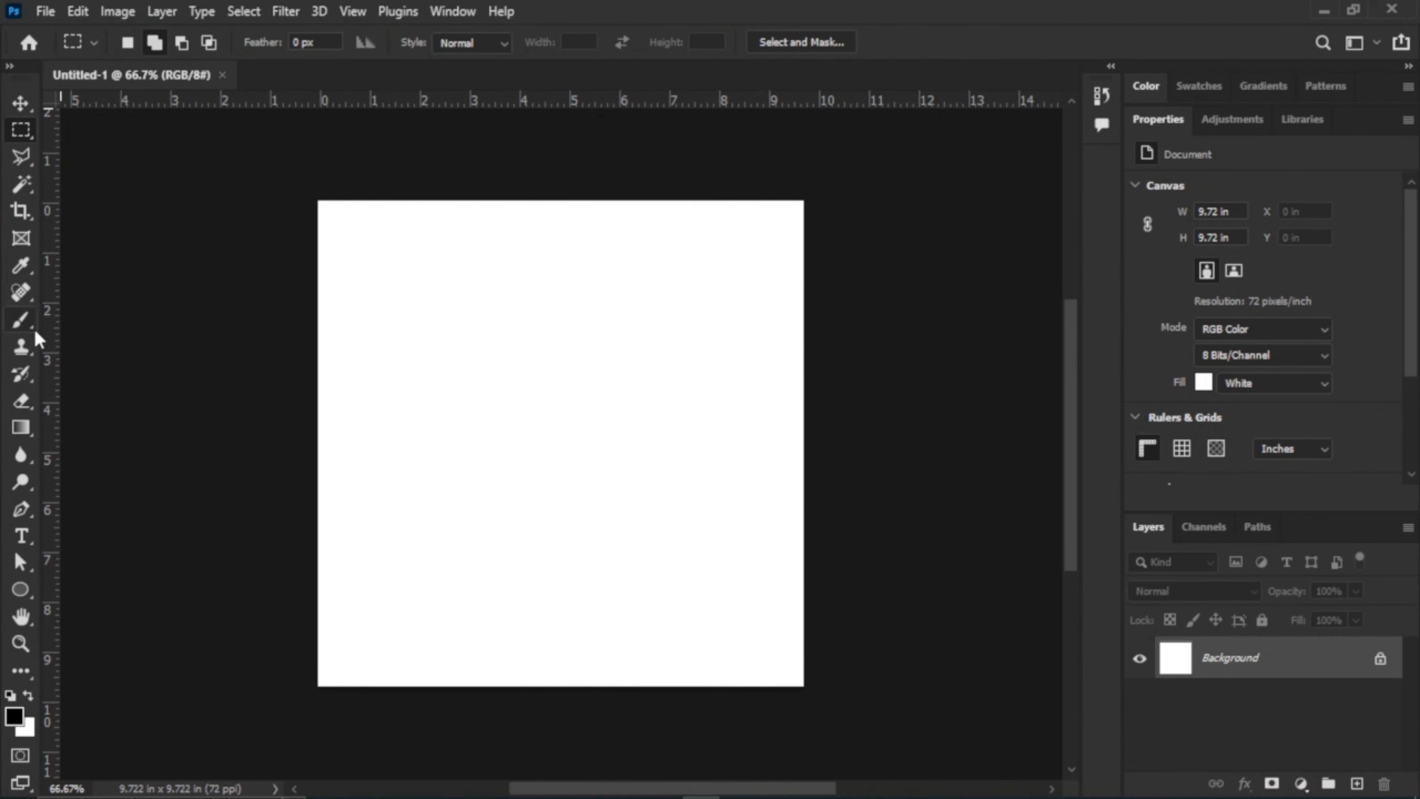
click(21, 591)
drag(377, 336, 582, 524)
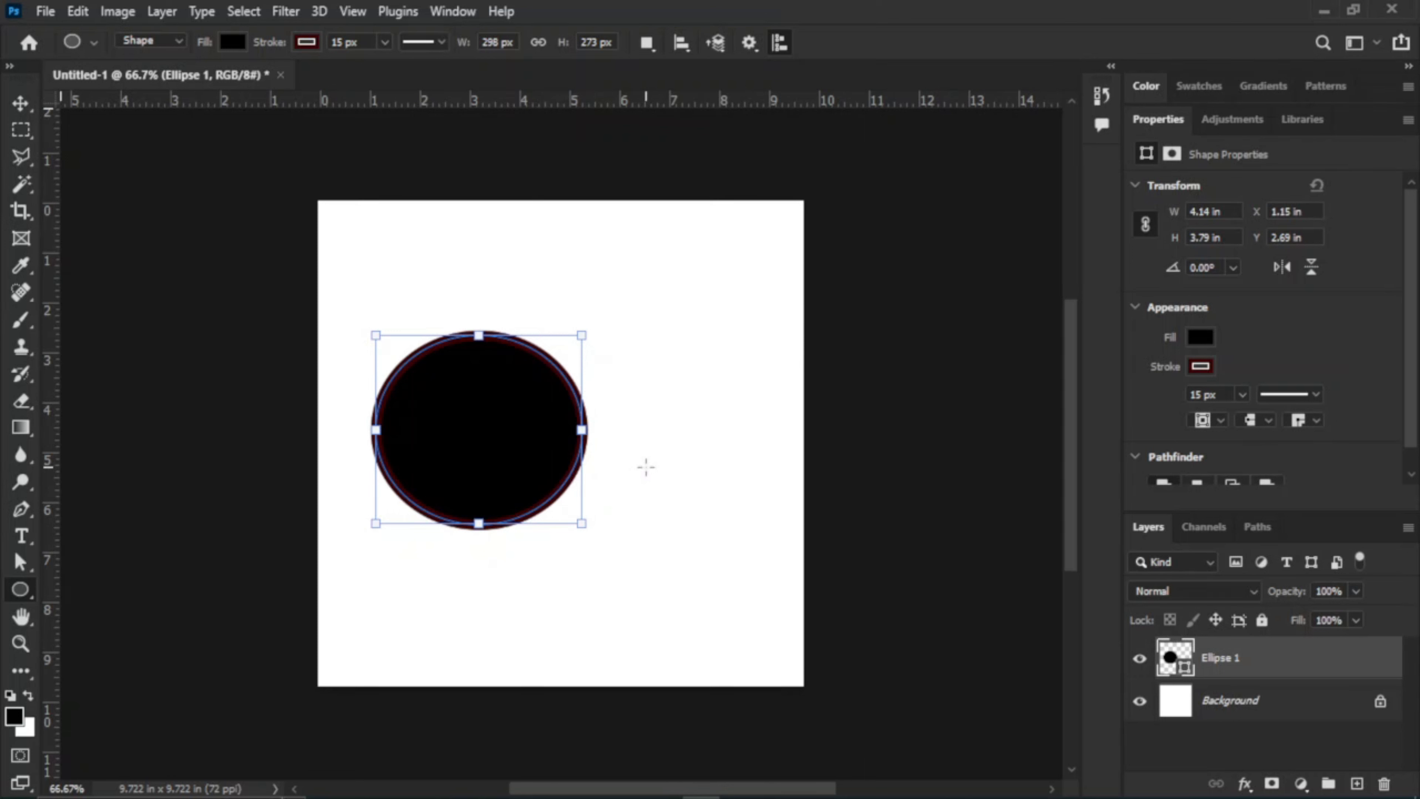
drag(649, 472, 781, 634)
Draw a circle in the canvas's upper right with its height set to 169 px, plus another about 168 px wide near the upper-left corner
drag(608, 289, 725, 410)
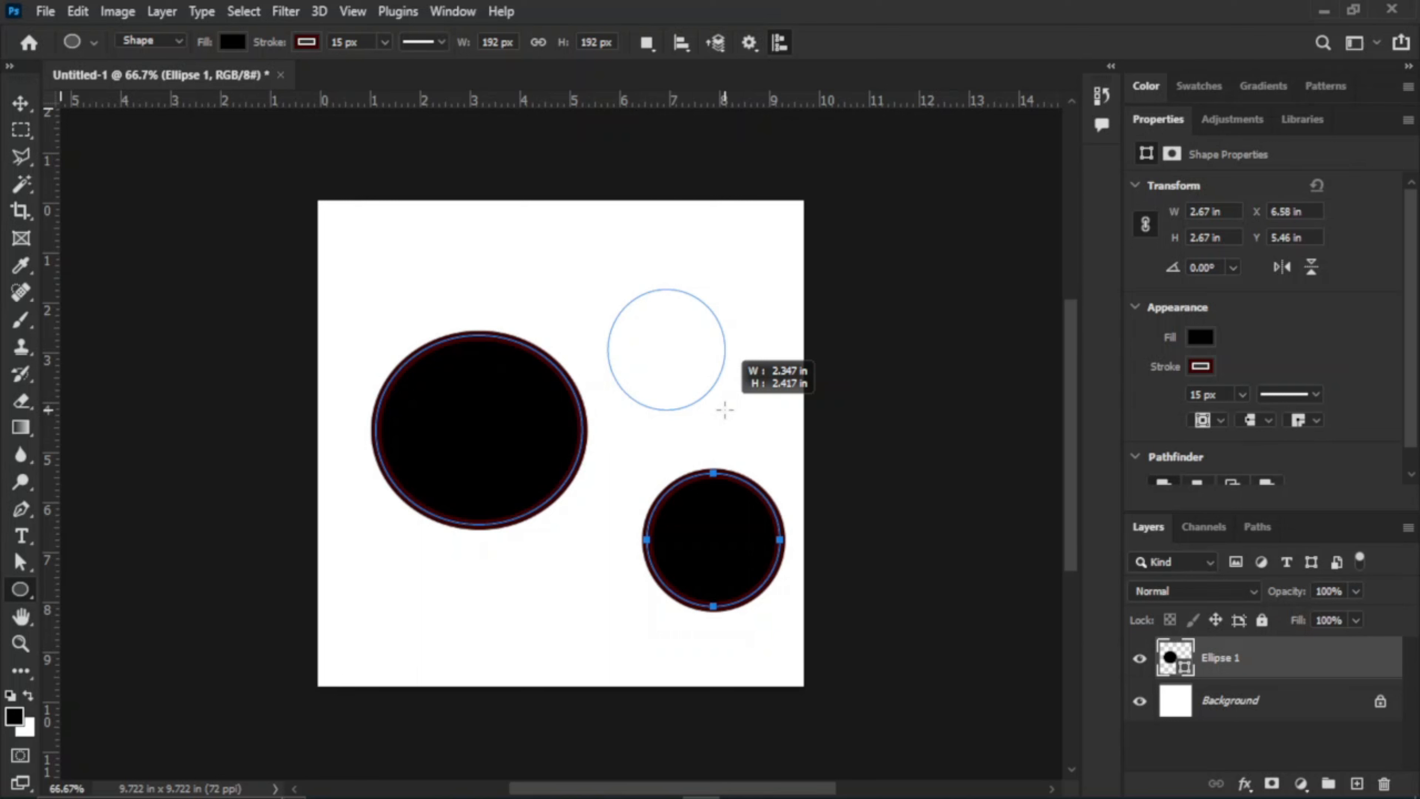
drag(725, 410, 725, 411)
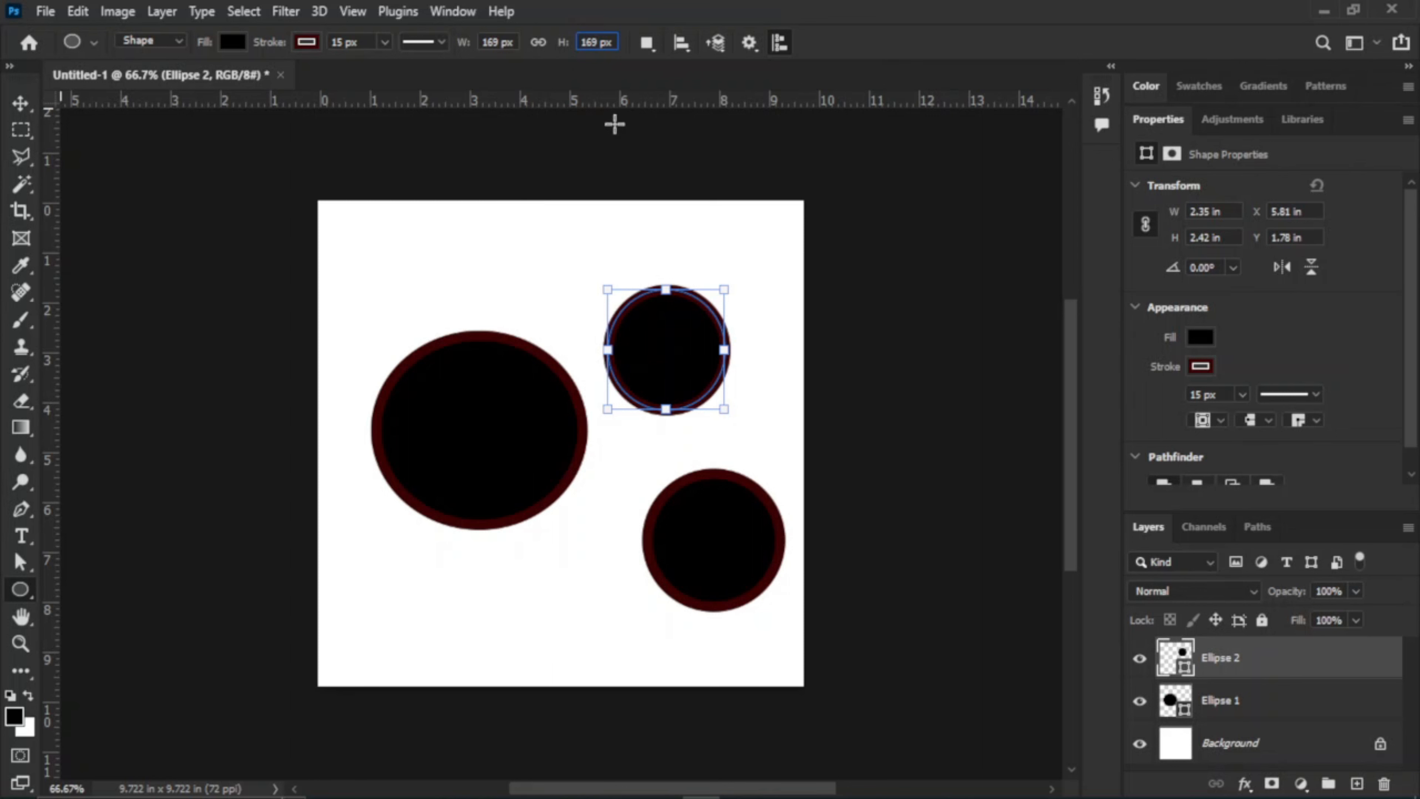
key(Return)
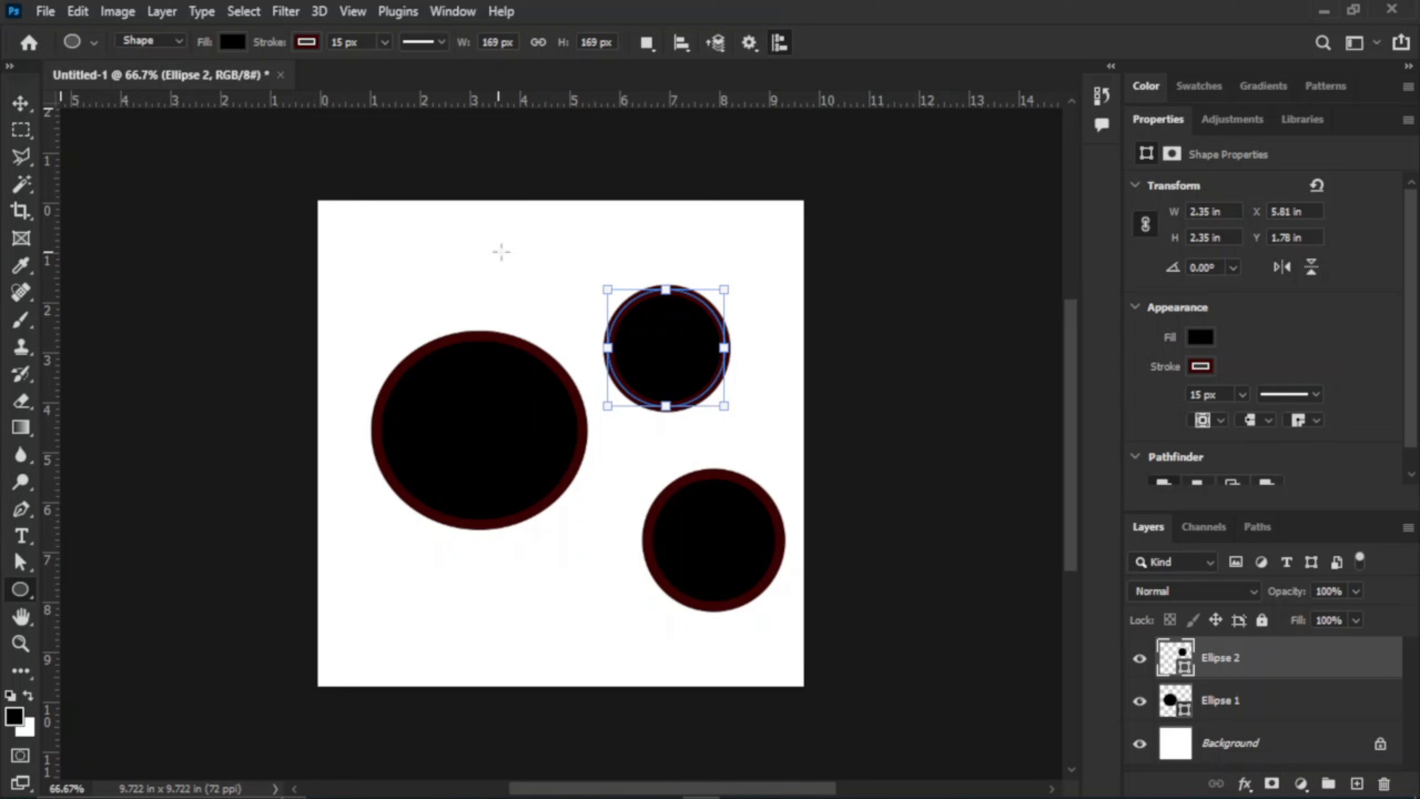
drag(378, 237, 569, 346)
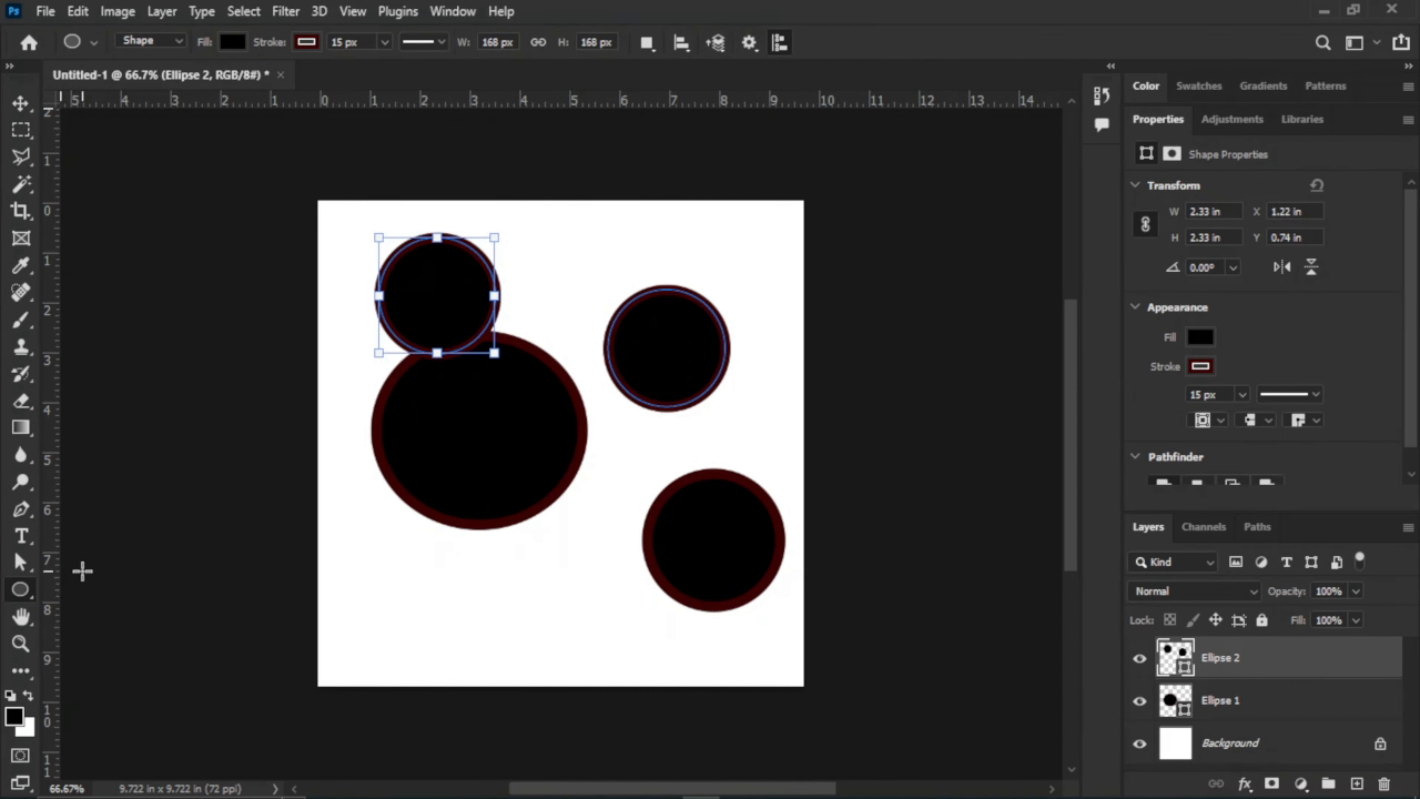
Remove the stroke from the two upper circles and fill them with dark olive gold
click(307, 42)
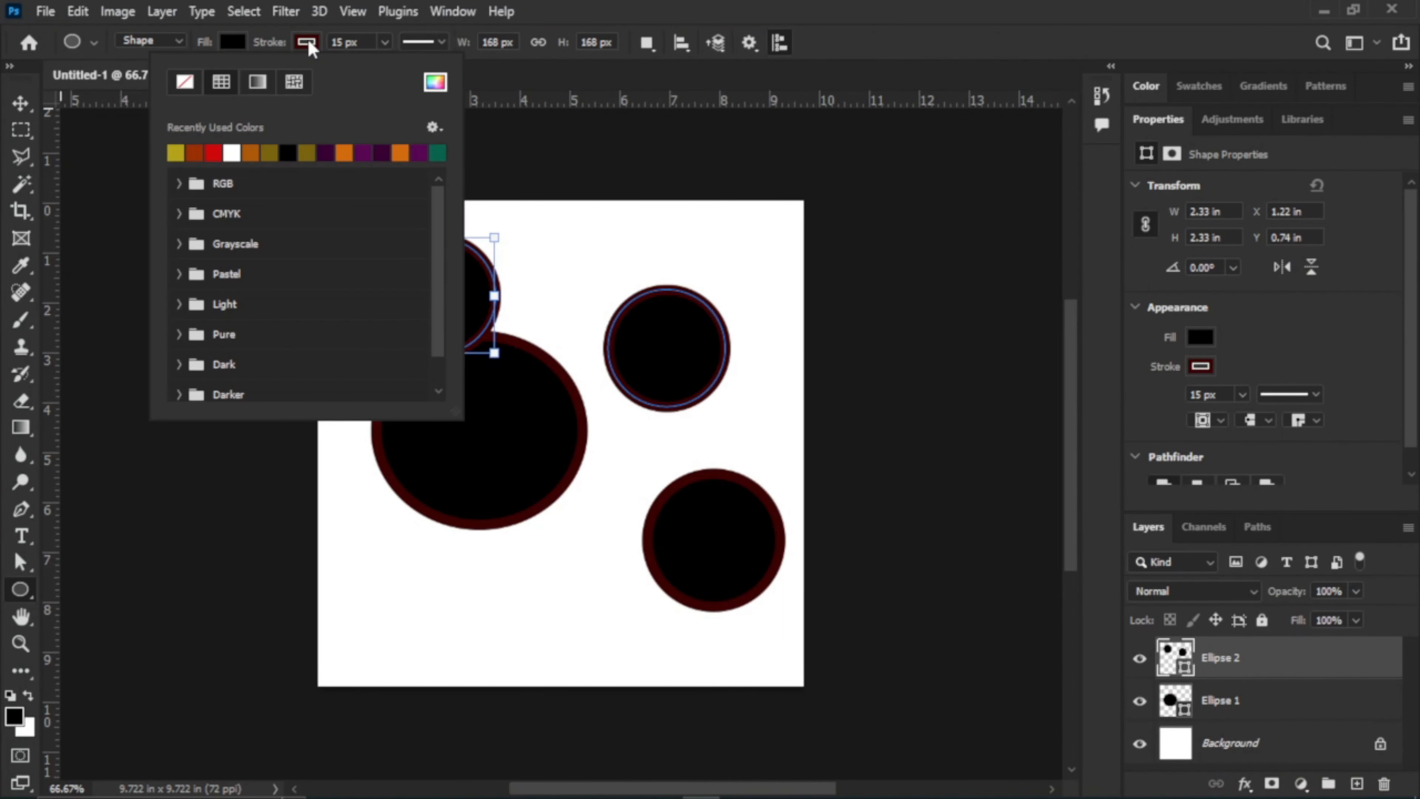
click(185, 84)
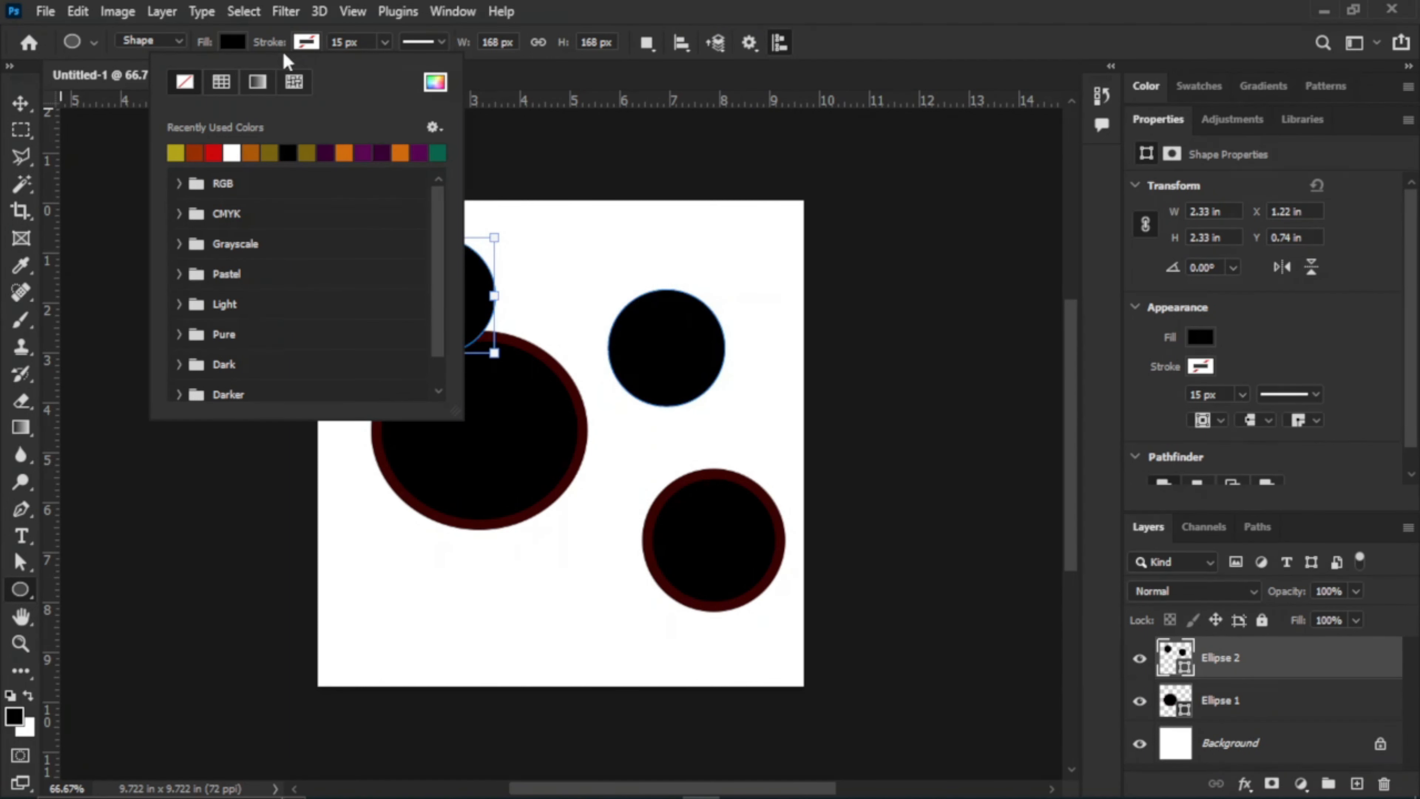
click(239, 44)
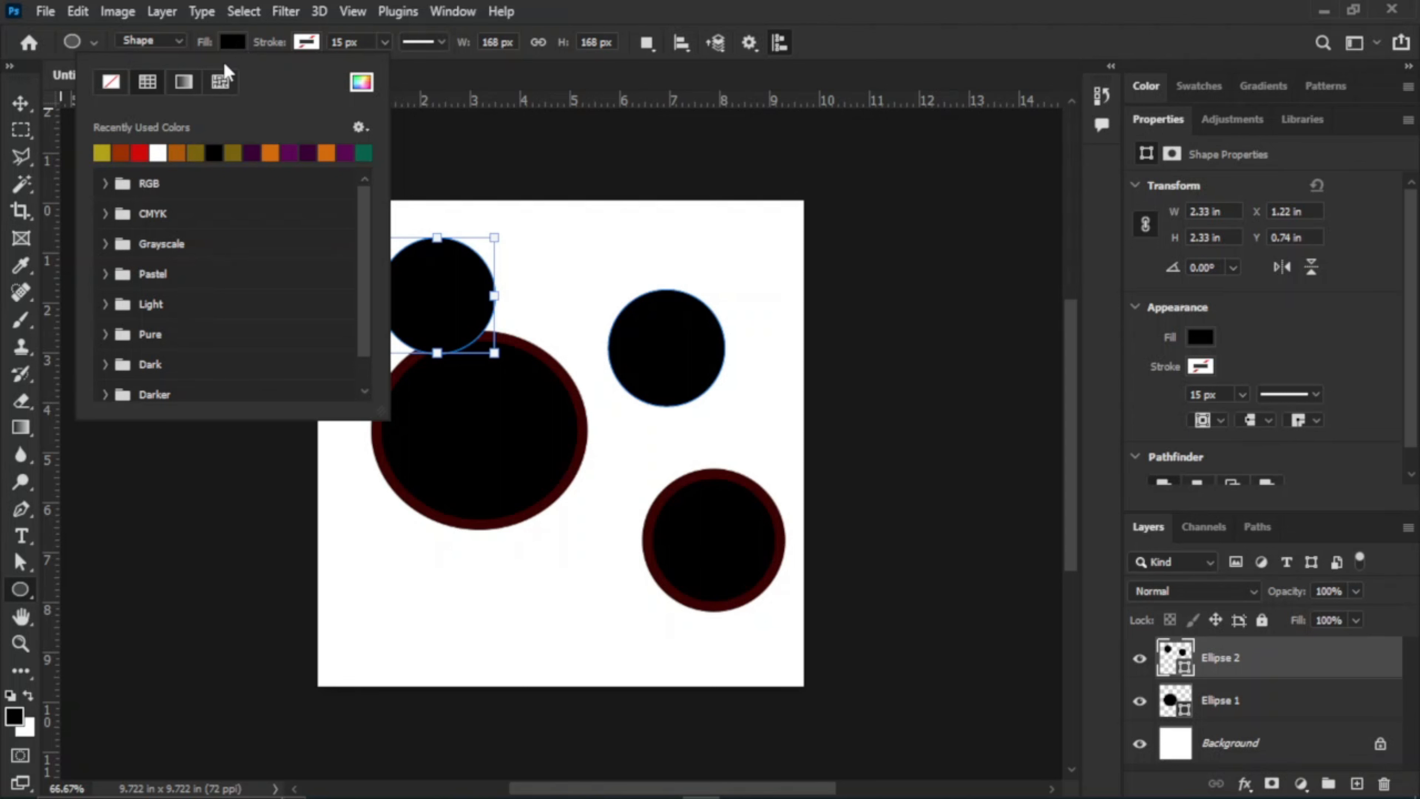
click(200, 152)
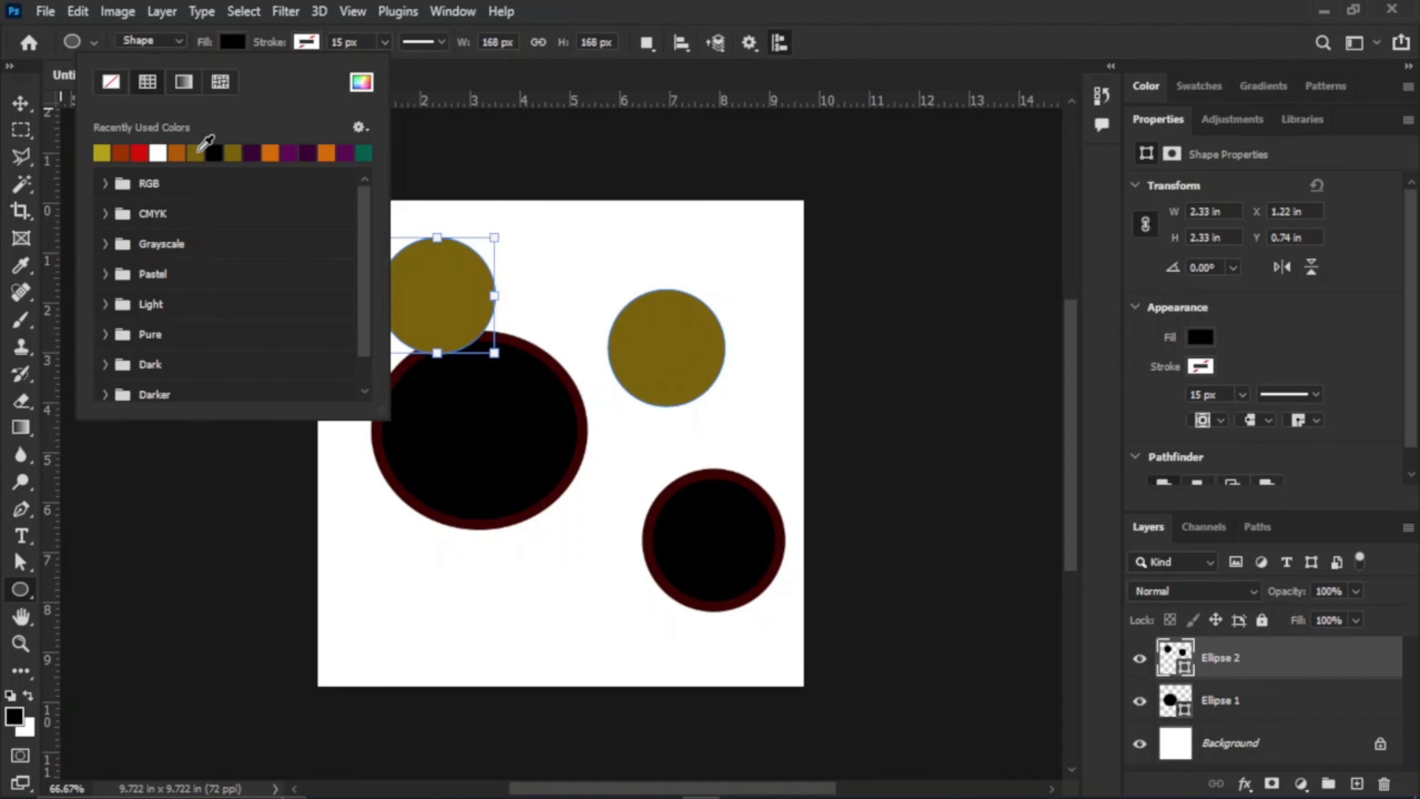
key(Return)
Move the two olive gold circles slightly down on the canvas and deselect them
key(v)
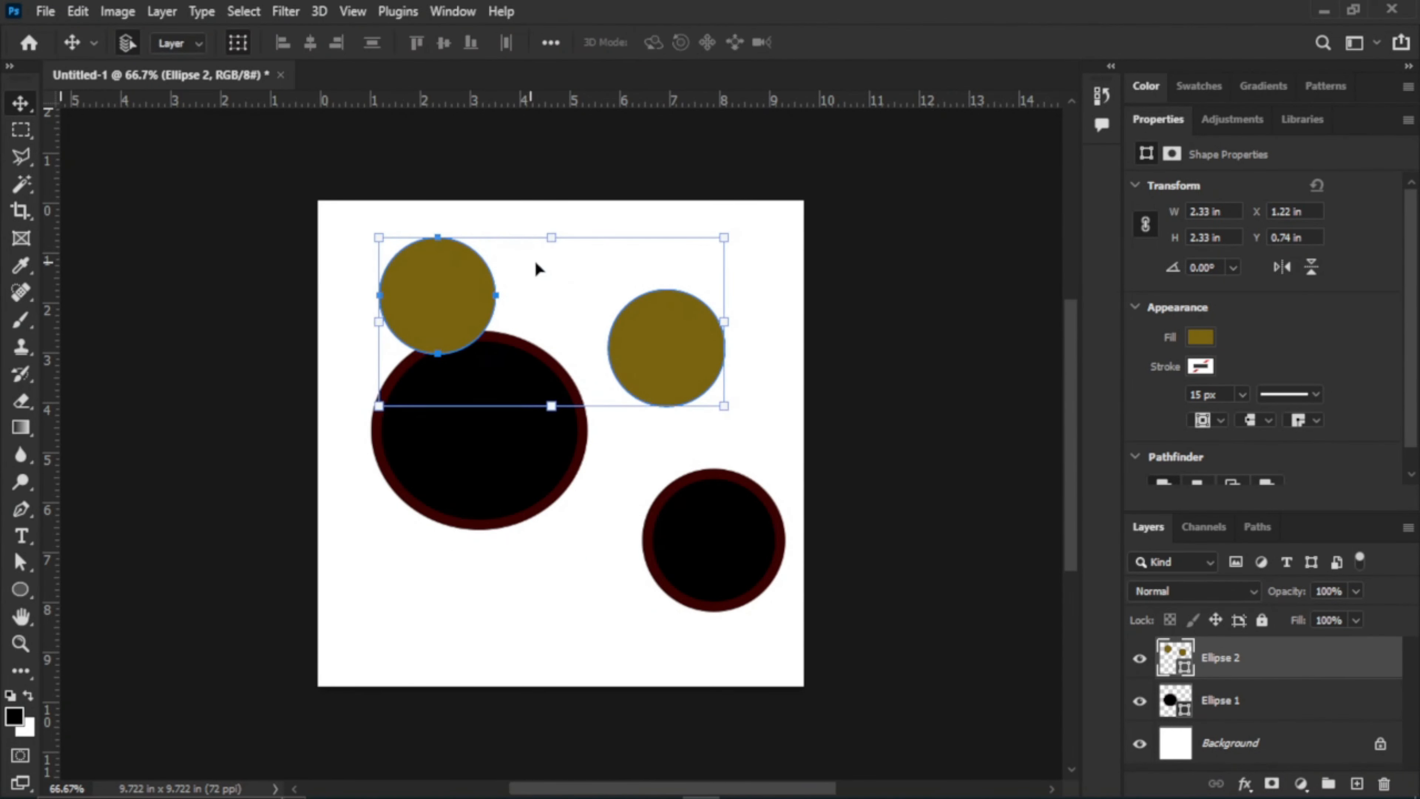
click(771, 291)
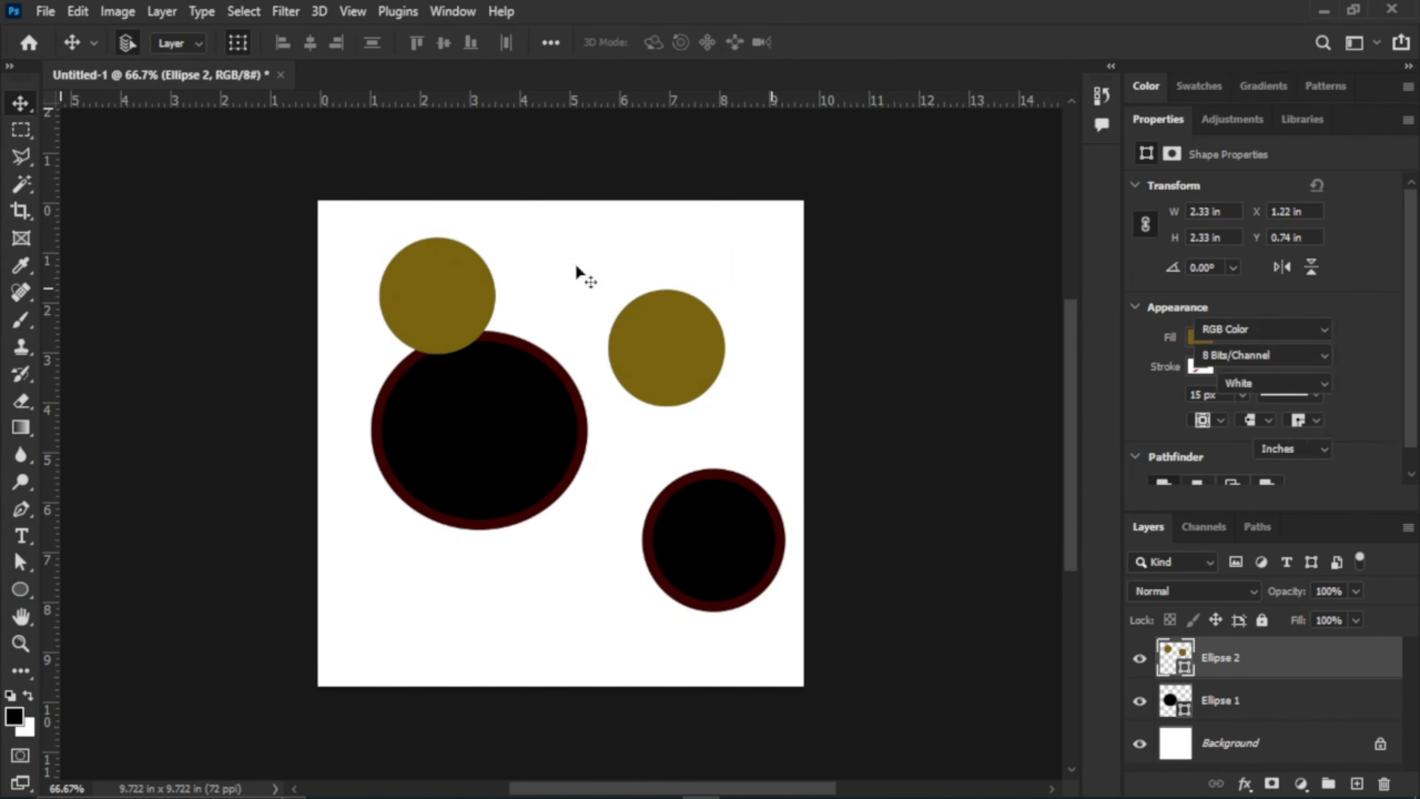
drag(459, 295, 455, 328)
click(636, 237)
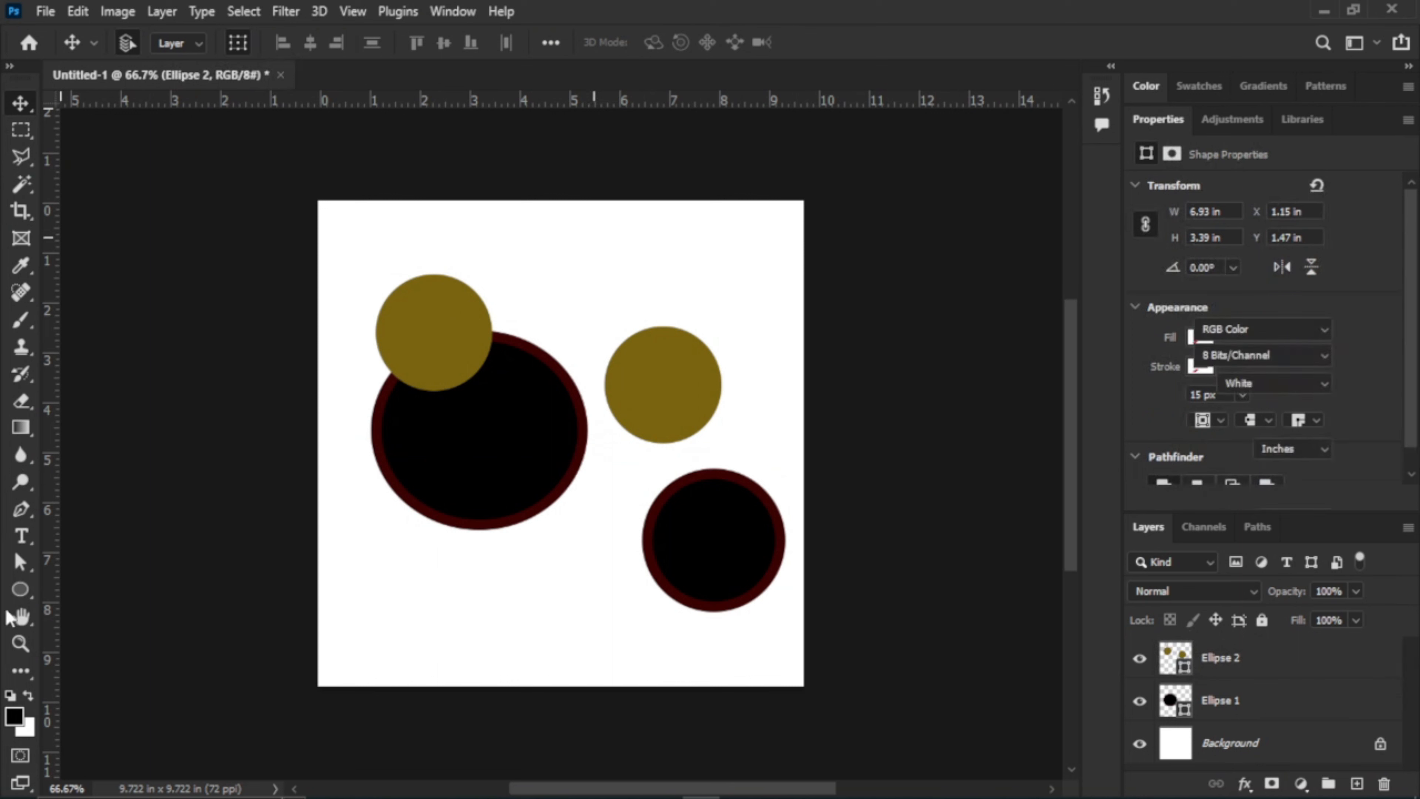
Draw a rectangle about 198 × 127 px near the top of the canvas, between the two olive gold circles
key(u)
key(shift+u)
right_click(34, 598)
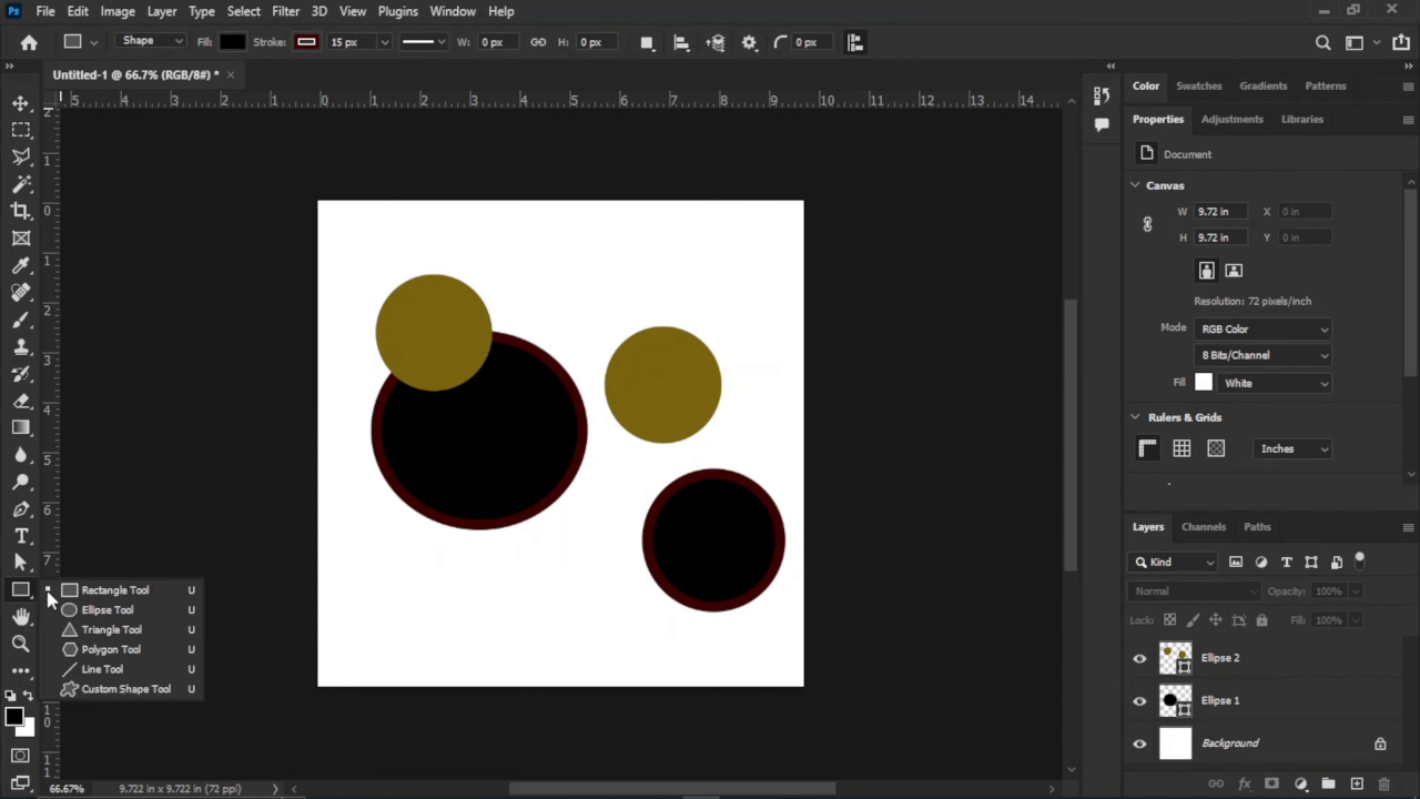
click(144, 592)
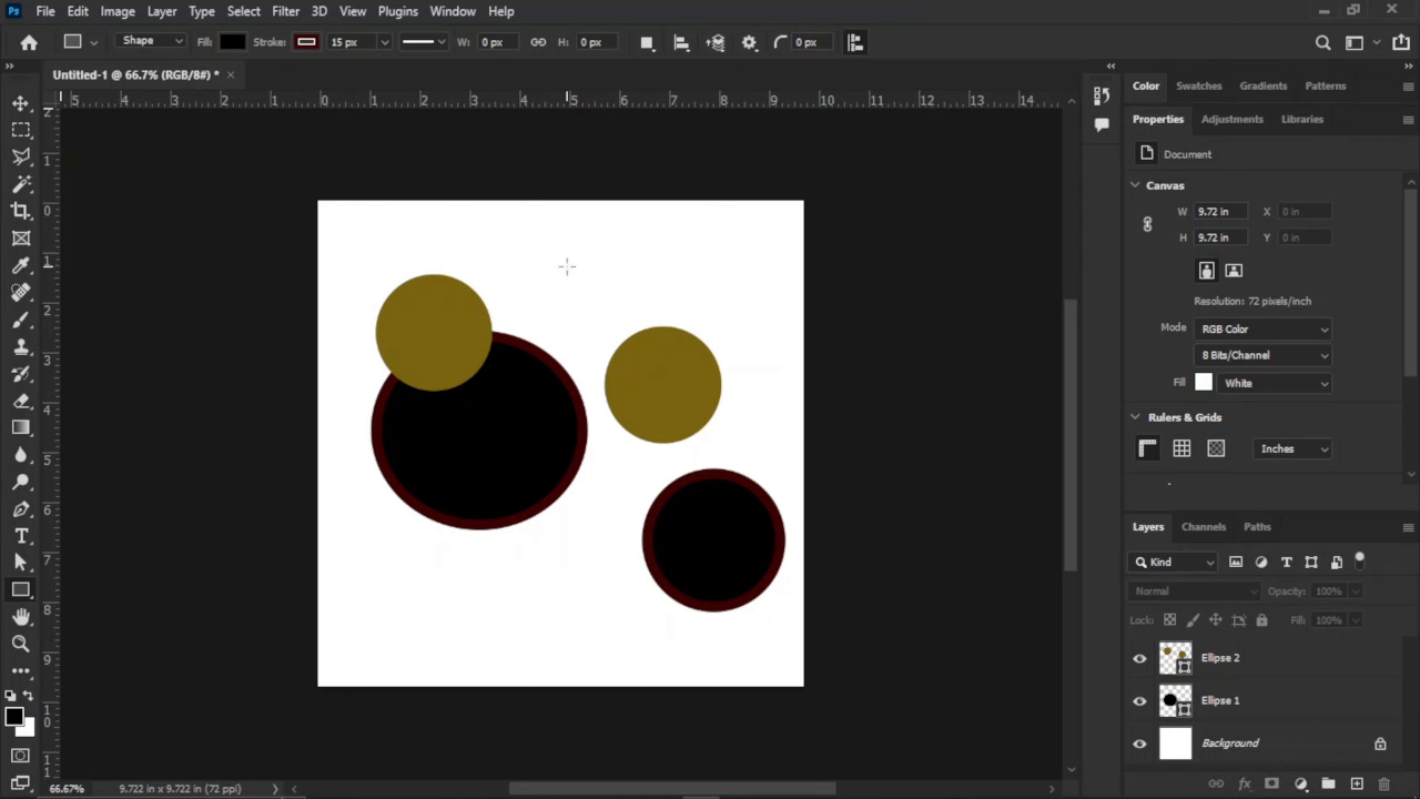
drag(520, 256, 657, 344)
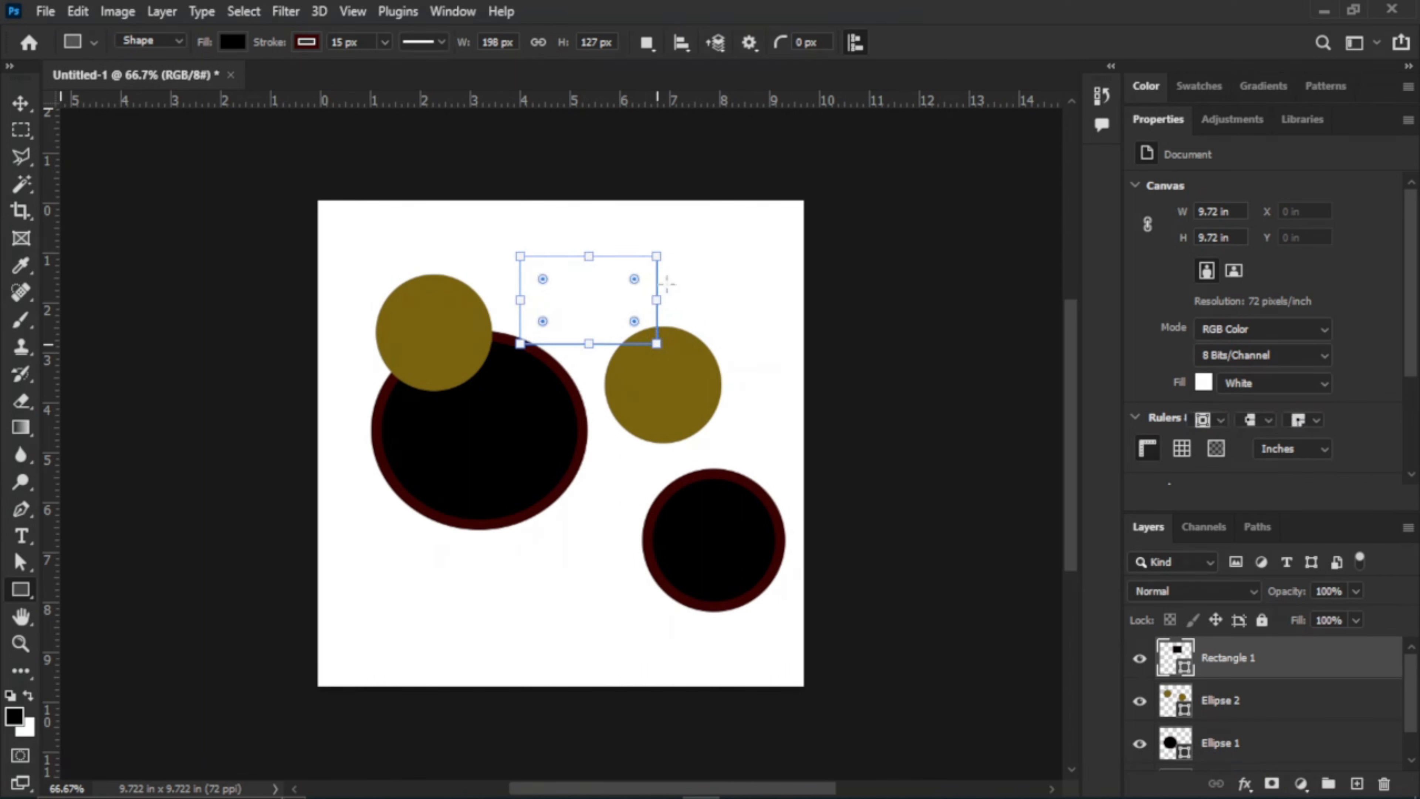
Set the rectangle's stroke to no color
click(306, 41)
click(184, 83)
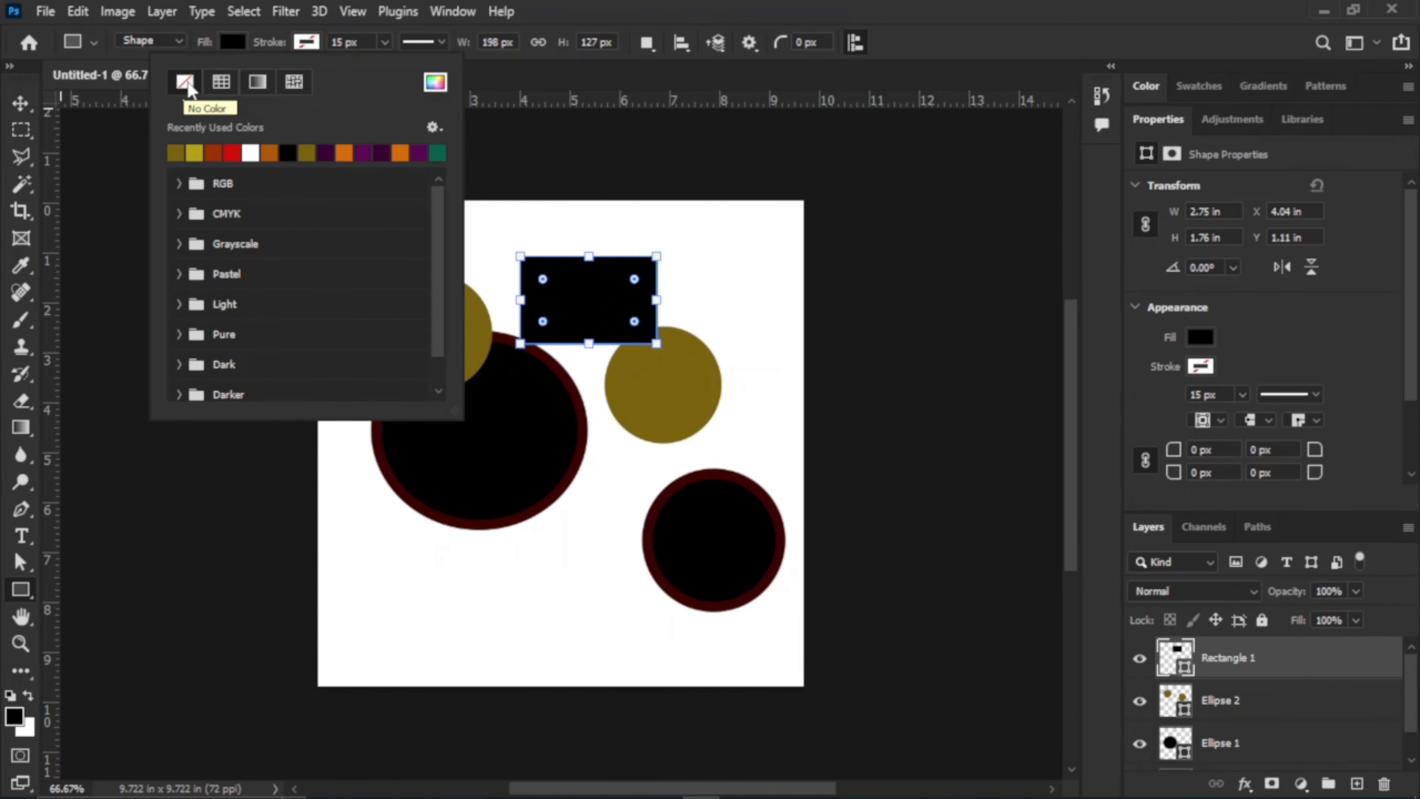
click(306, 49)
Give the rectangle a black stroke with a width of 2.51 px
click(307, 43)
click(288, 152)
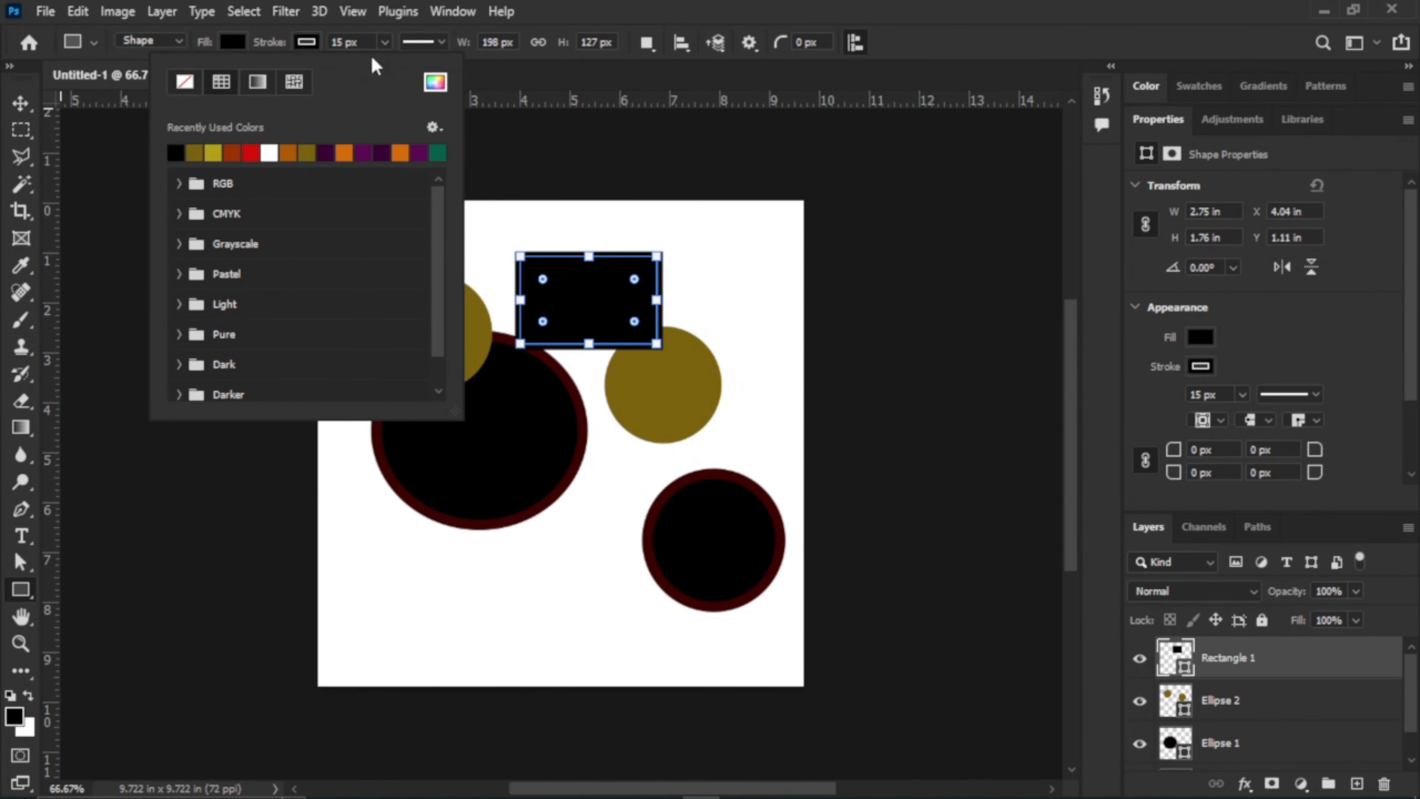
click(384, 44)
drag(377, 54, 365, 69)
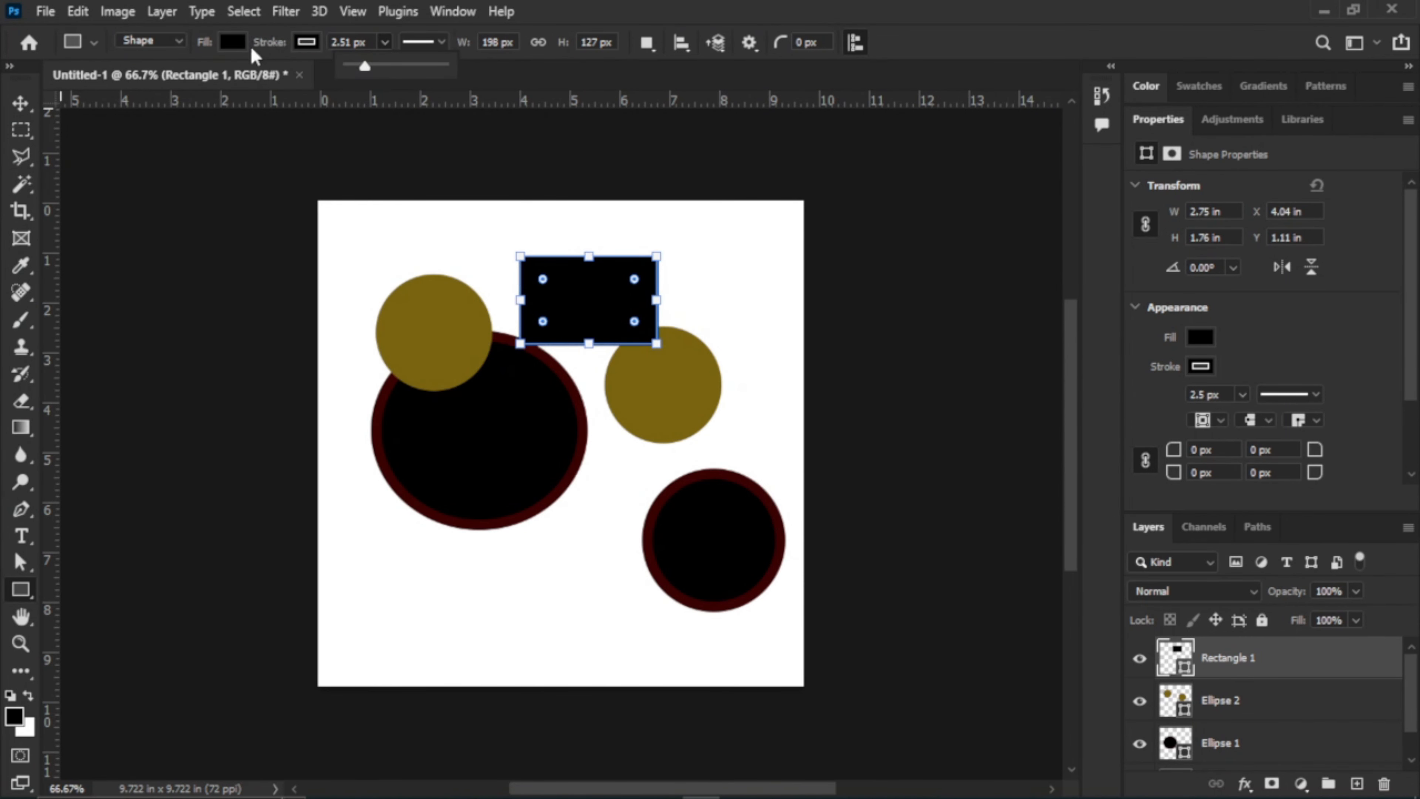
Fill the rectangle with dark purple and move it slightly up and left, to about X 3.83 in, Y 0.6 in
click(234, 41)
click(307, 152)
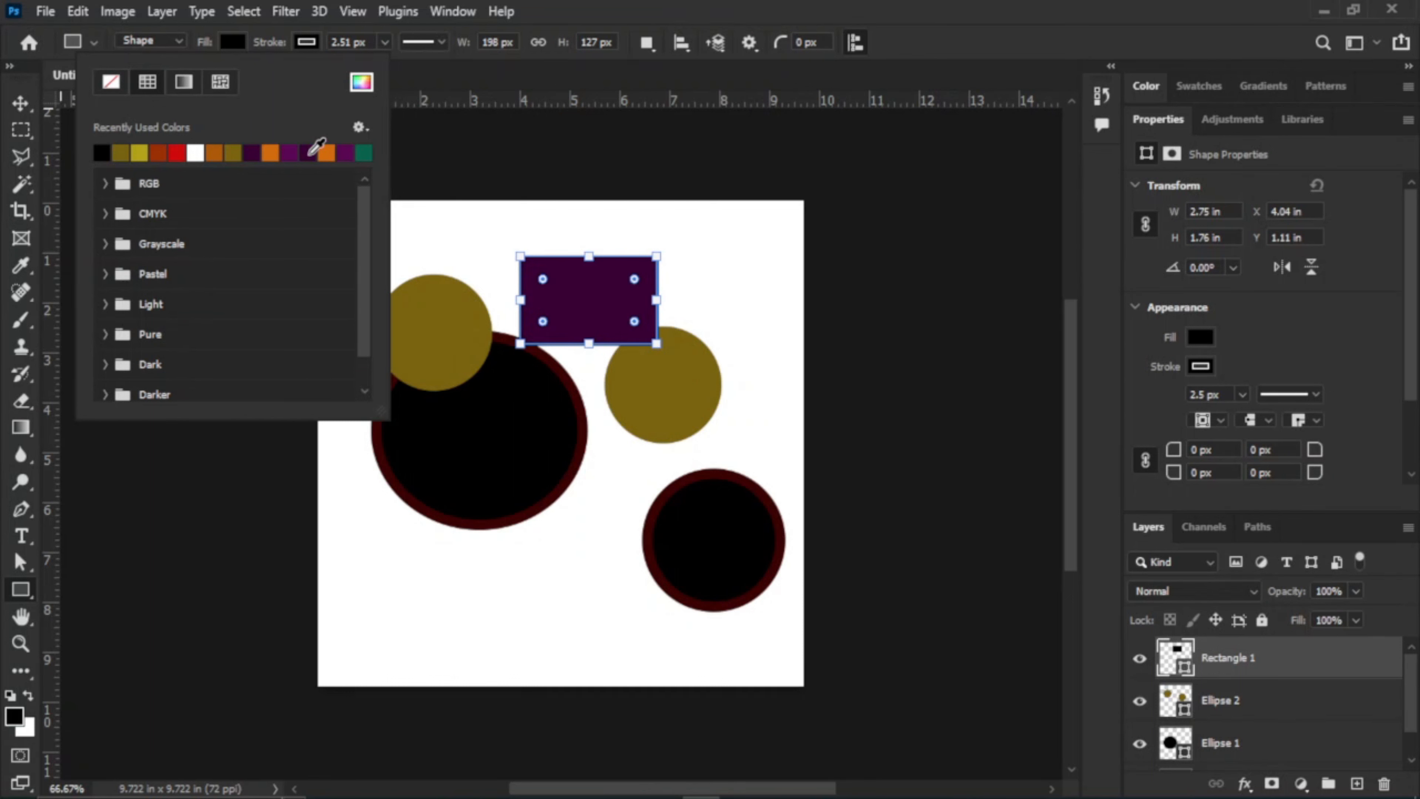
click(21, 106)
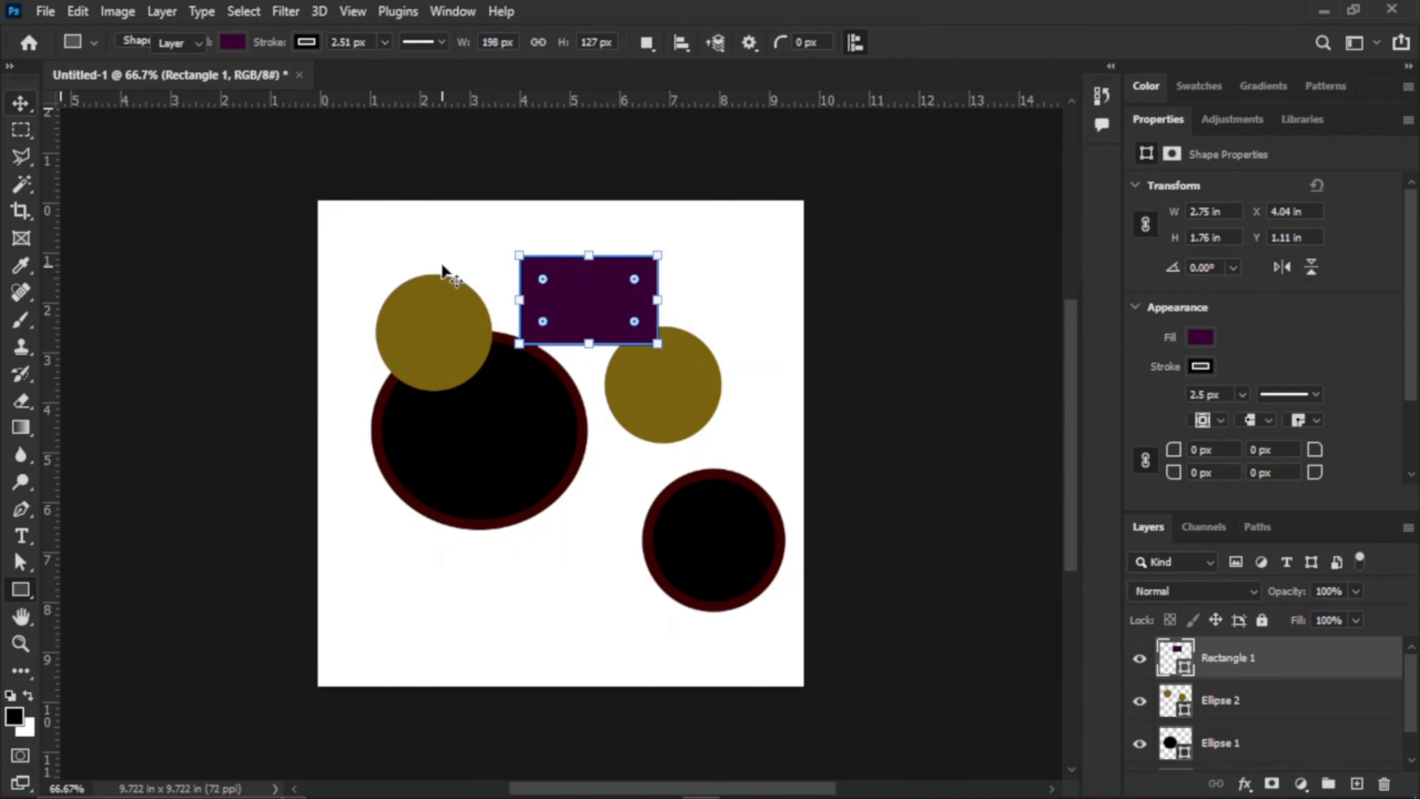
drag(606, 305, 594, 282)
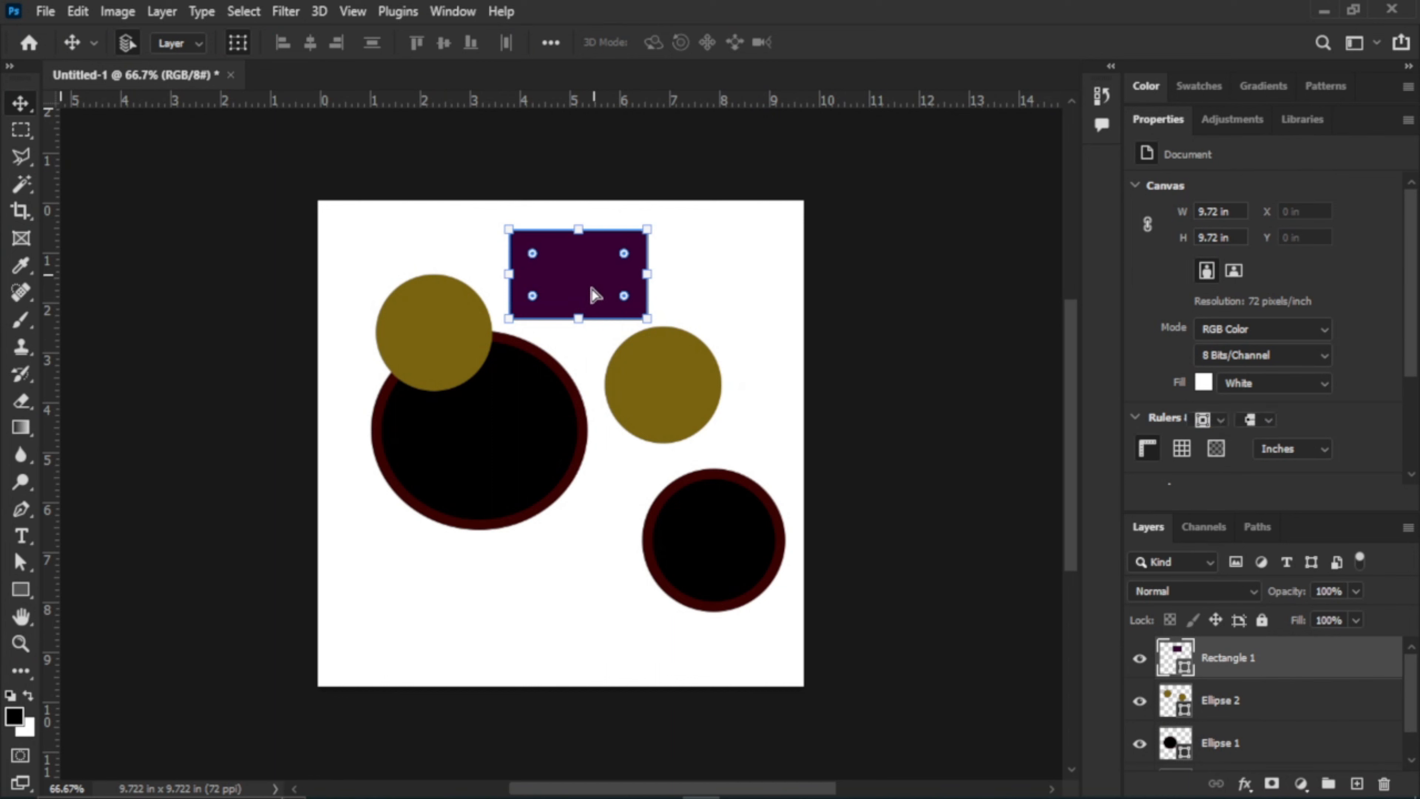
Change the purple rectangle's stroke color to red
click(21, 590)
click(308, 43)
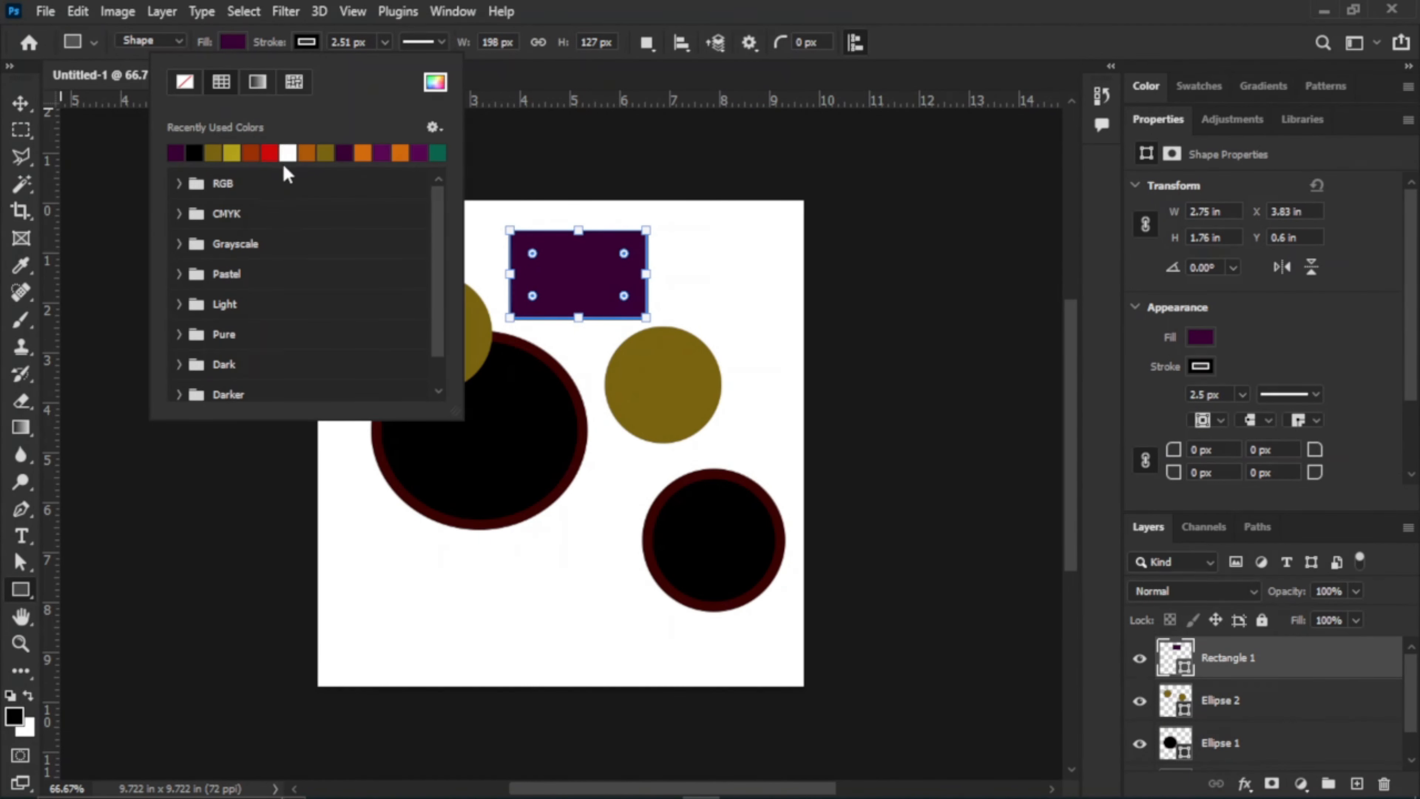
click(270, 151)
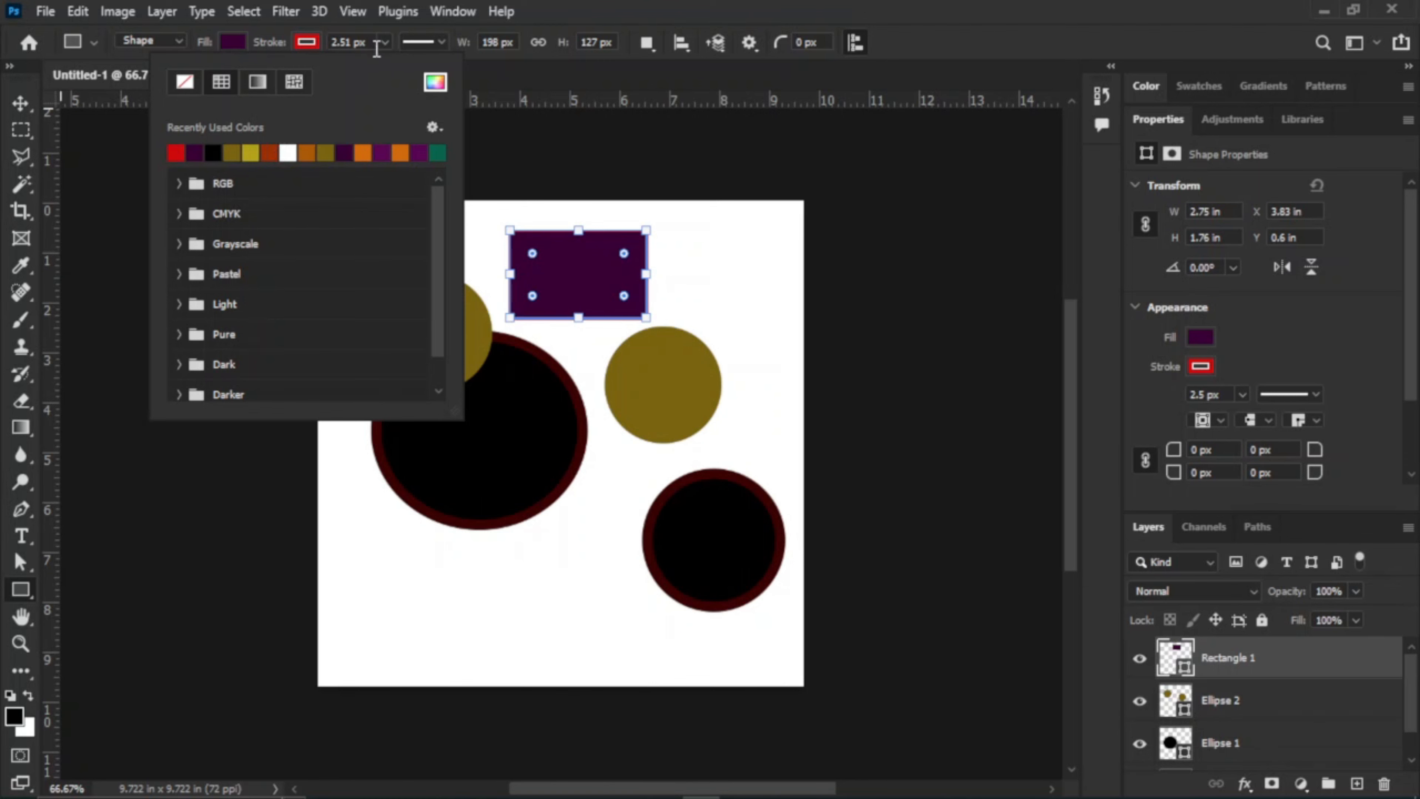
Set the purple rectangle's stroke width to 3.79 px
click(380, 47)
drag(381, 68, 387, 68)
key(Return)
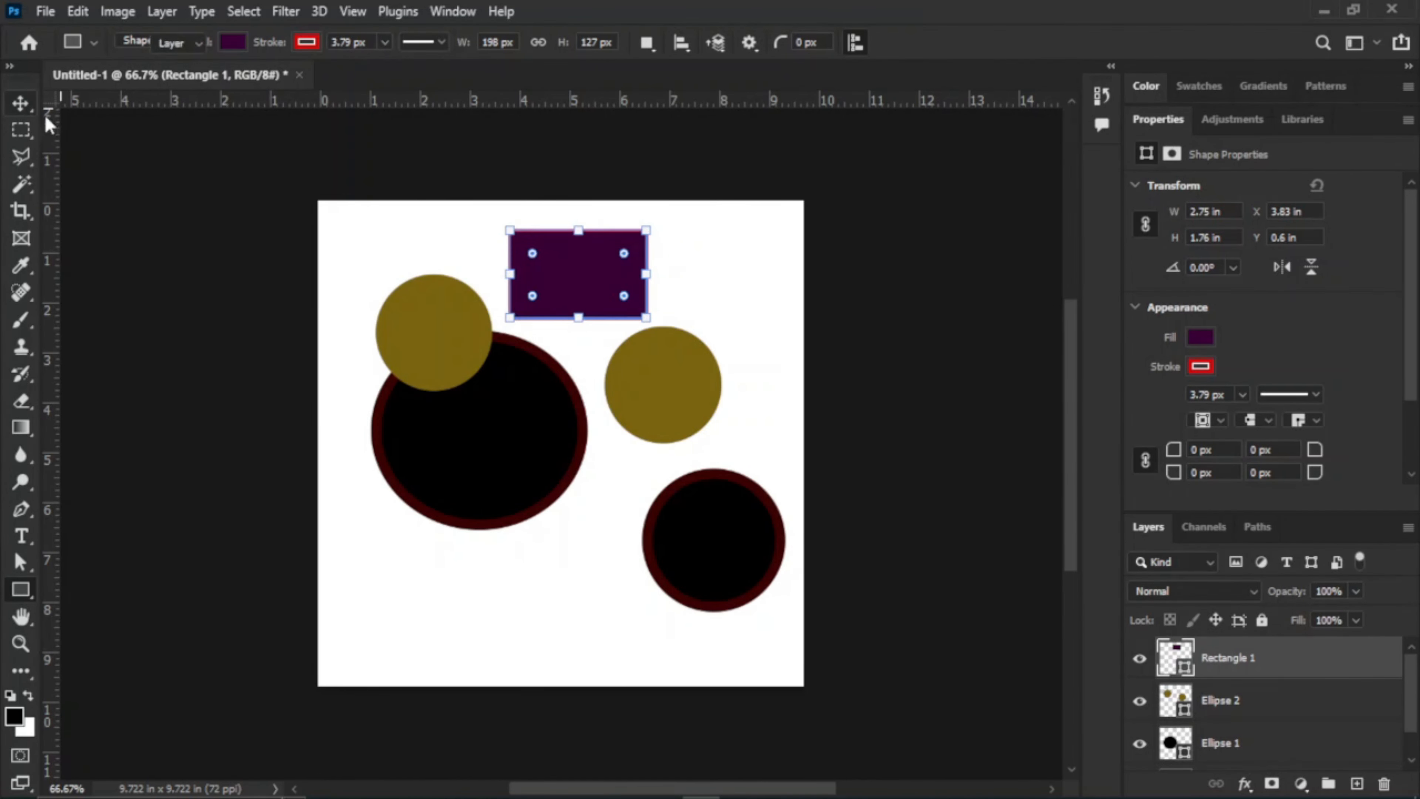
Reposition the purple rectangle with the Move tool, slightly down and left, to about X 3.49 in, Y 0.93 in
key(v)
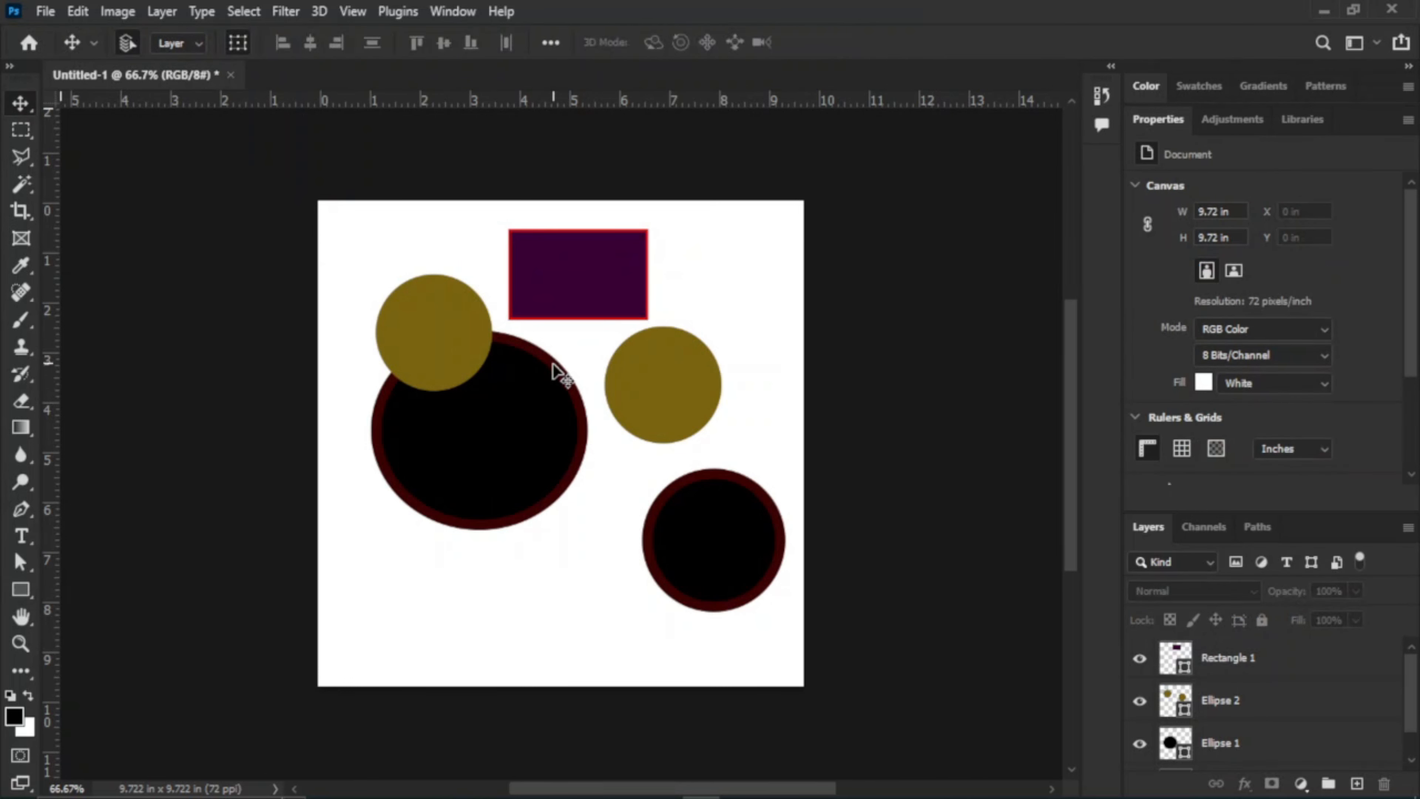
drag(576, 292, 576, 309)
click(751, 280)
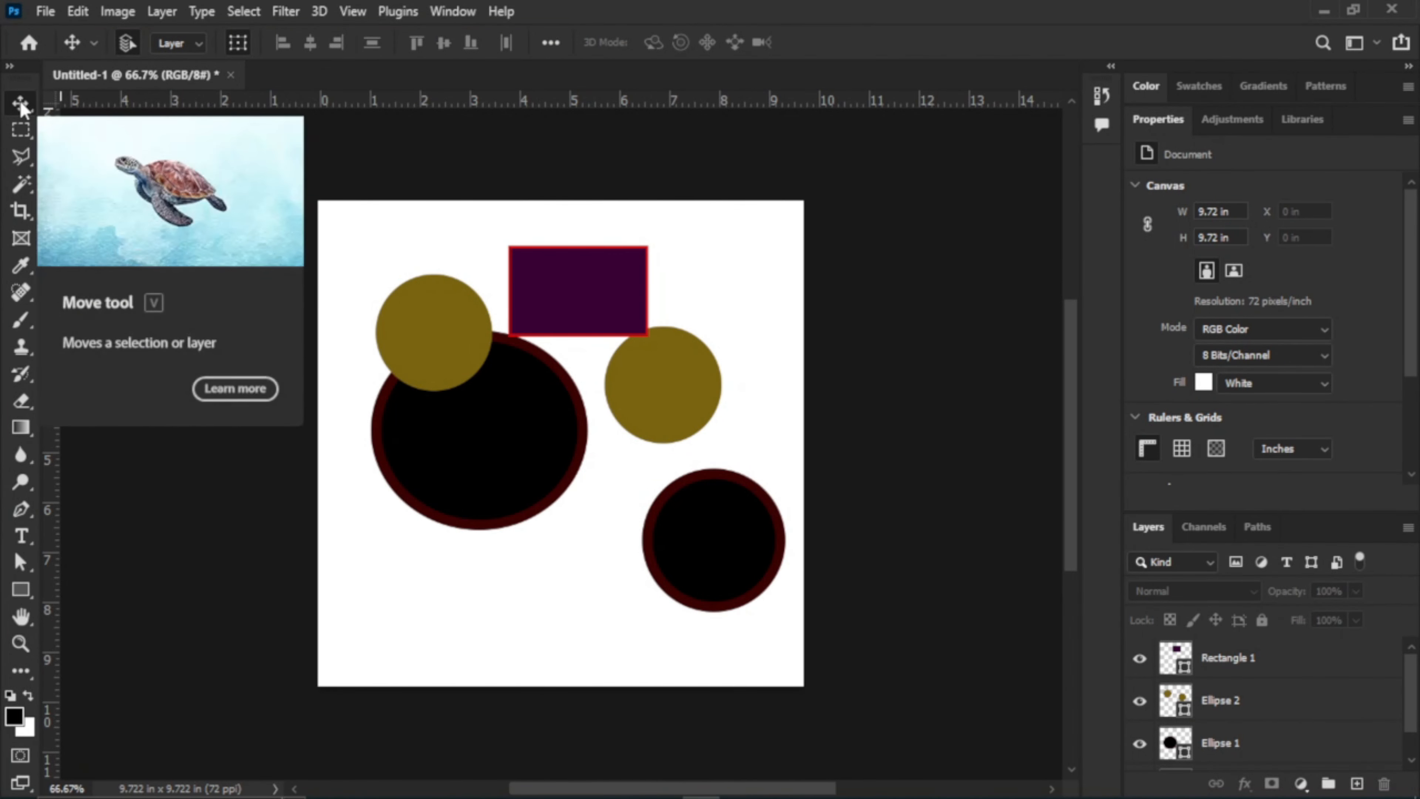
mouse_move(577, 278)
mouse_down()
mouse_move(470, 301)
mouse_move(550, 342)
mouse_move(574, 283)
mouse_move(546, 287)
mouse_move(599, 285)
mouse_move(574, 285)
mouse_move(530, 403)
mouse_move(529, 378)
mouse_move(503, 358)
mouse_move(643, 403)
mouse_move(643, 425)
mouse_move(620, 336)
mouse_move(623, 375)
mouse_move(545, 333)
mouse_move(579, 288)
mouse_up()
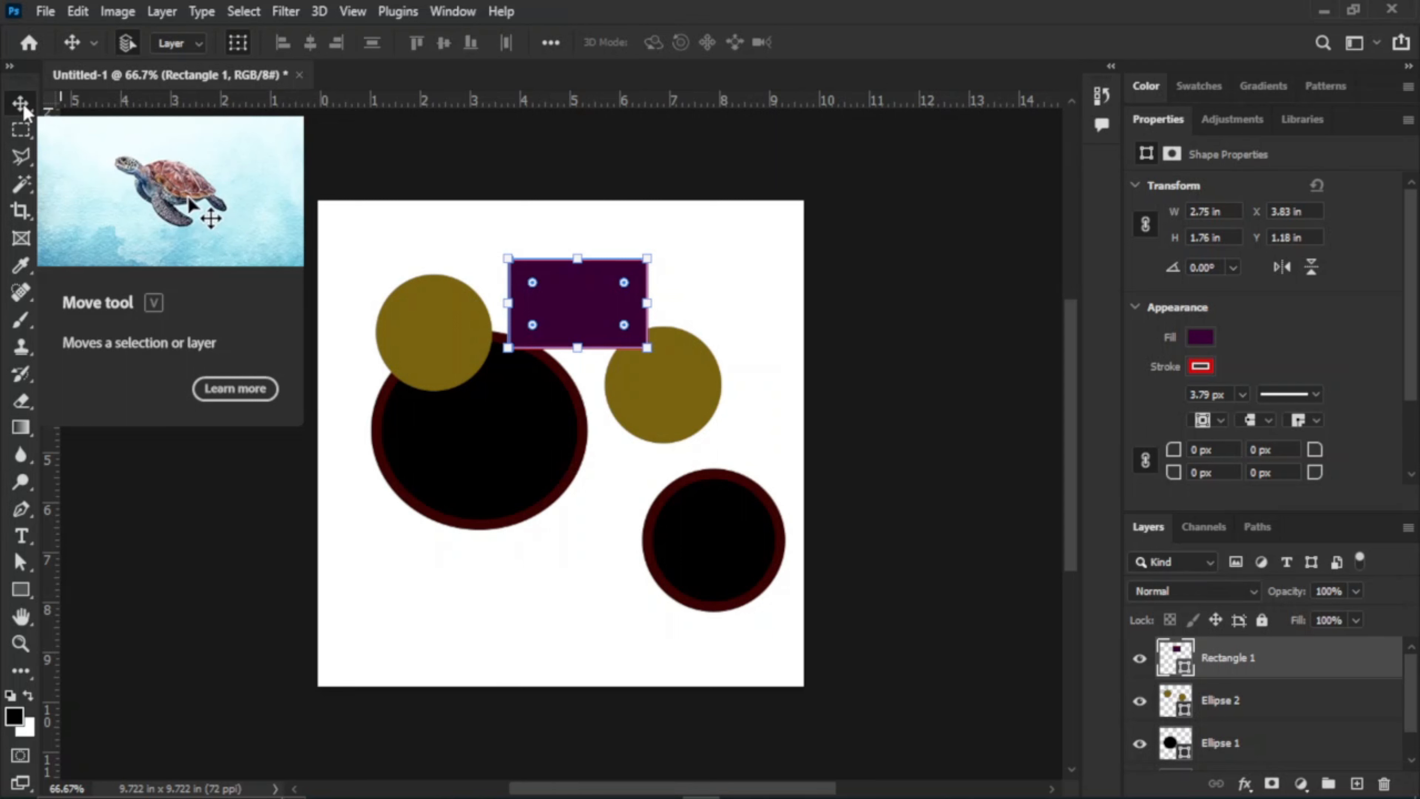
click(26, 106)
mouse_move(567, 304)
mouse_down()
mouse_move(498, 406)
mouse_move(549, 300)
mouse_up()
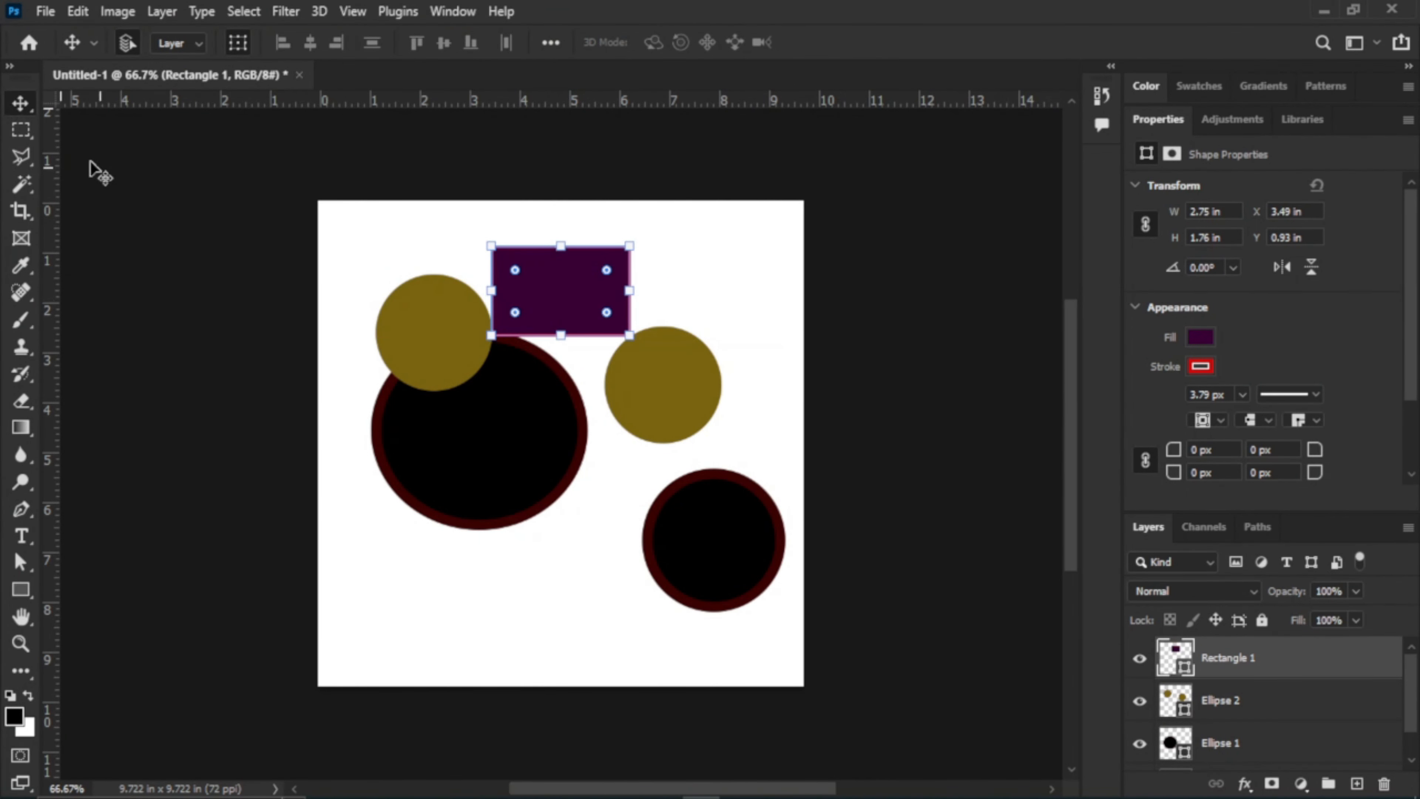
Draw a rectangular marquee selection around the purple rectangle and try to move it with the Move tool
click(22, 131)
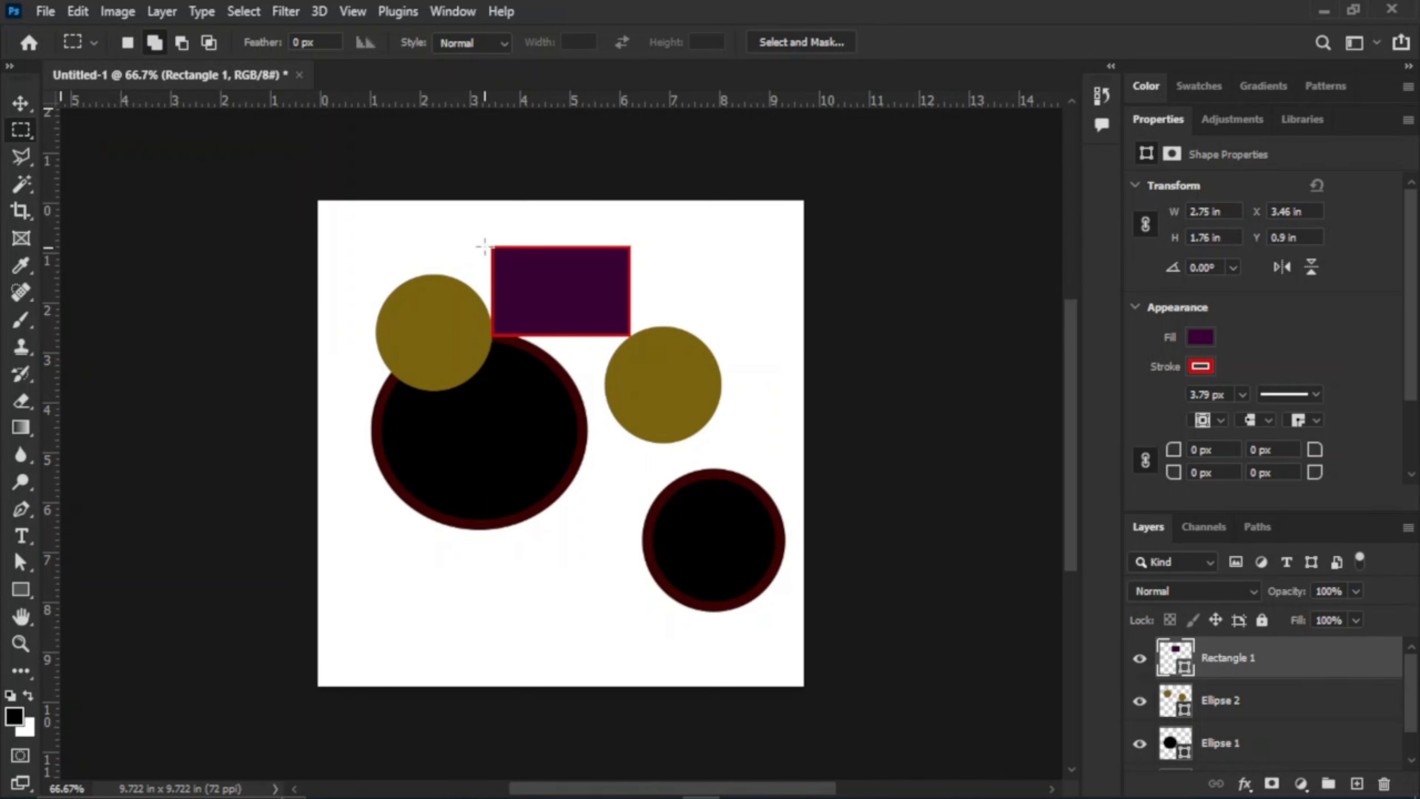
drag(476, 232, 659, 351)
click(498, 297)
key(ctrl+z)
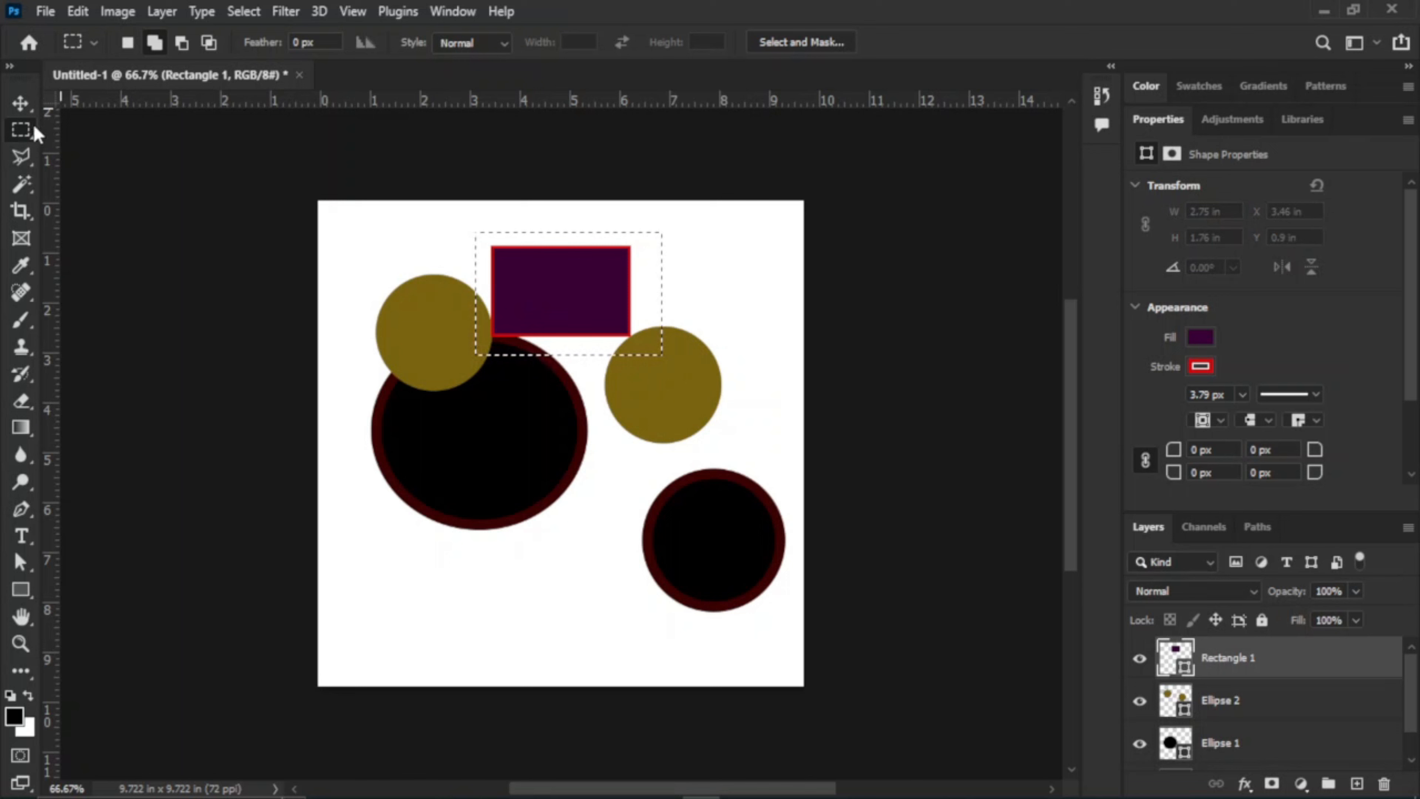
click(21, 104)
drag(543, 298, 565, 325)
Look through the Lasso, Polygonal Lasso and Magnetic Lasso tools, ending on the Polygonal Lasso
right_click(22, 163)
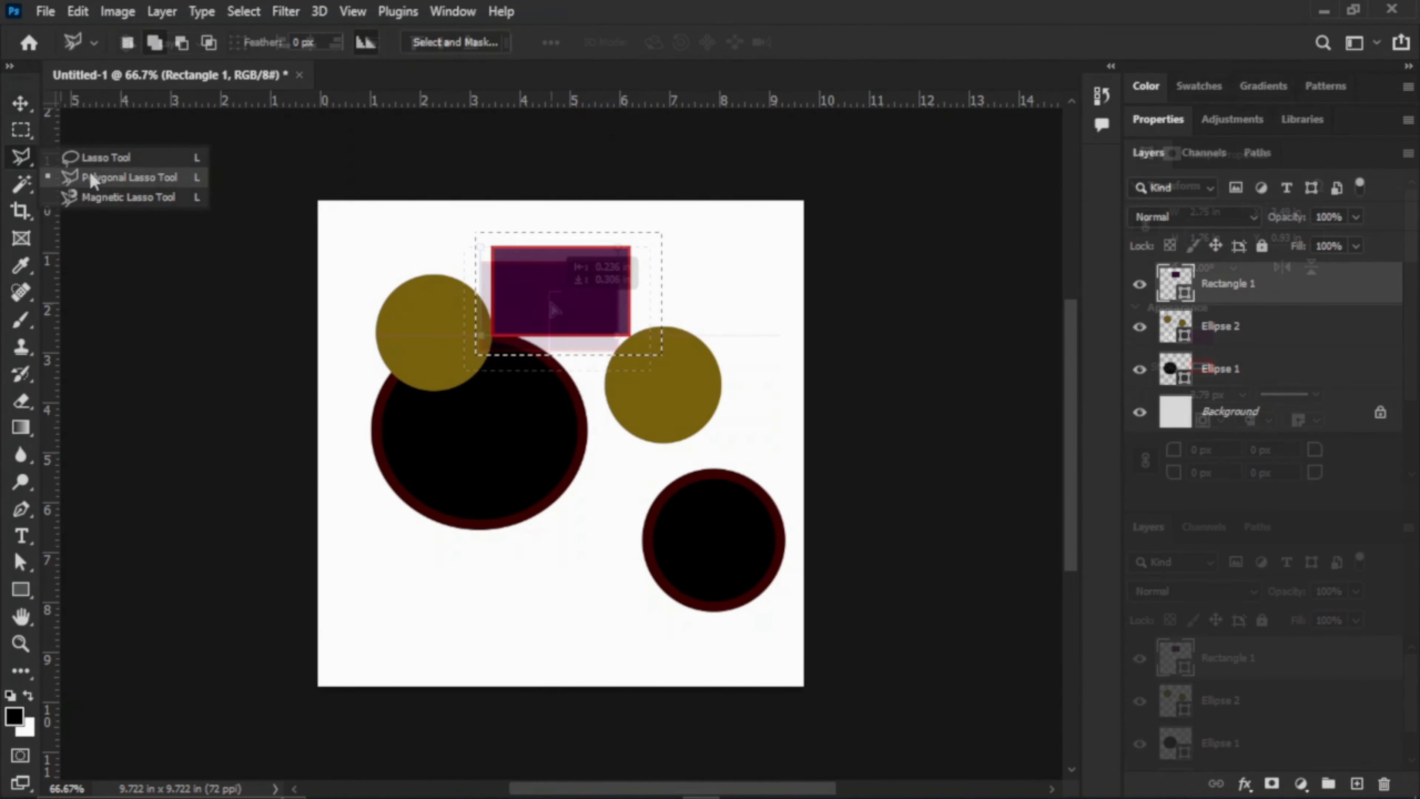
click(140, 160)
right_click(22, 159)
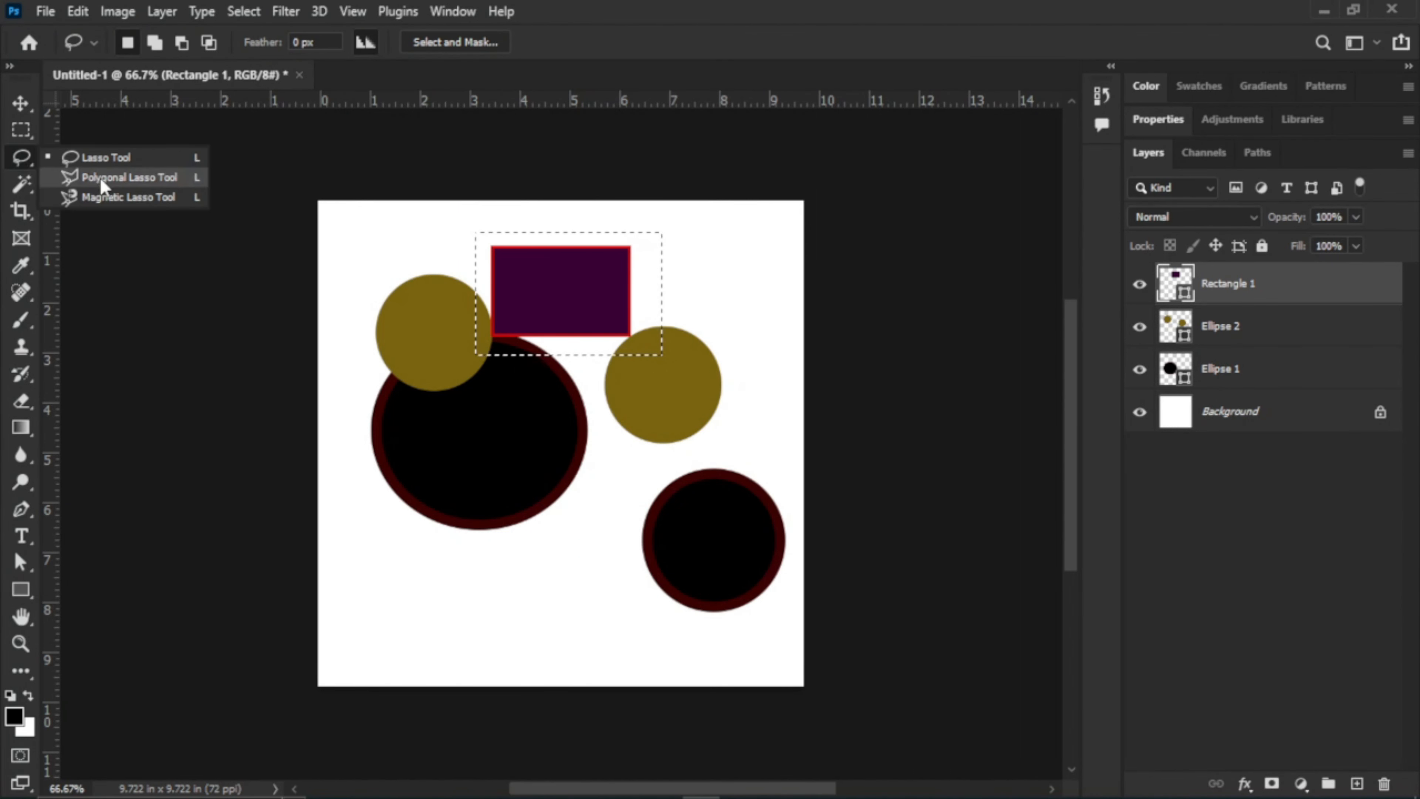
click(106, 176)
right_click(27, 161)
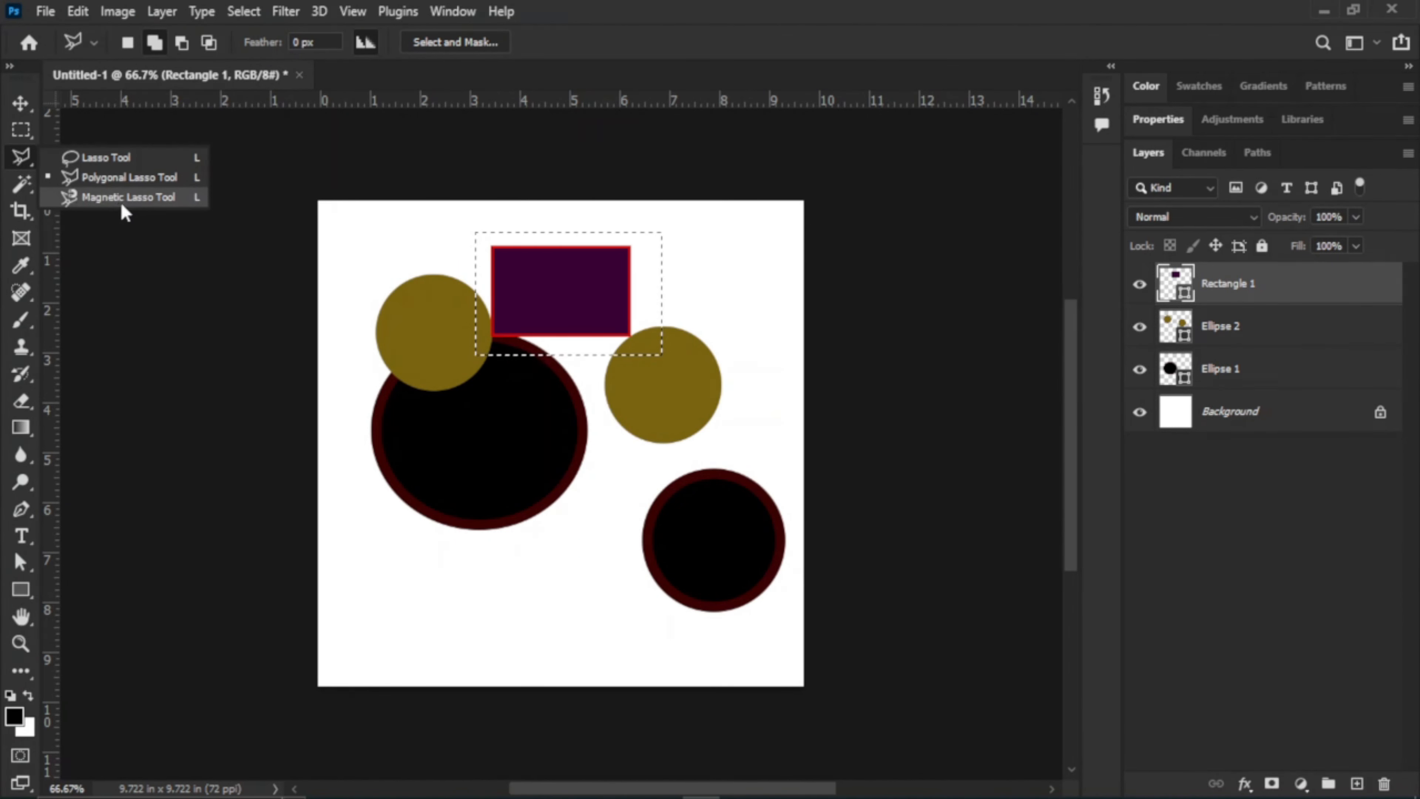
click(26, 164)
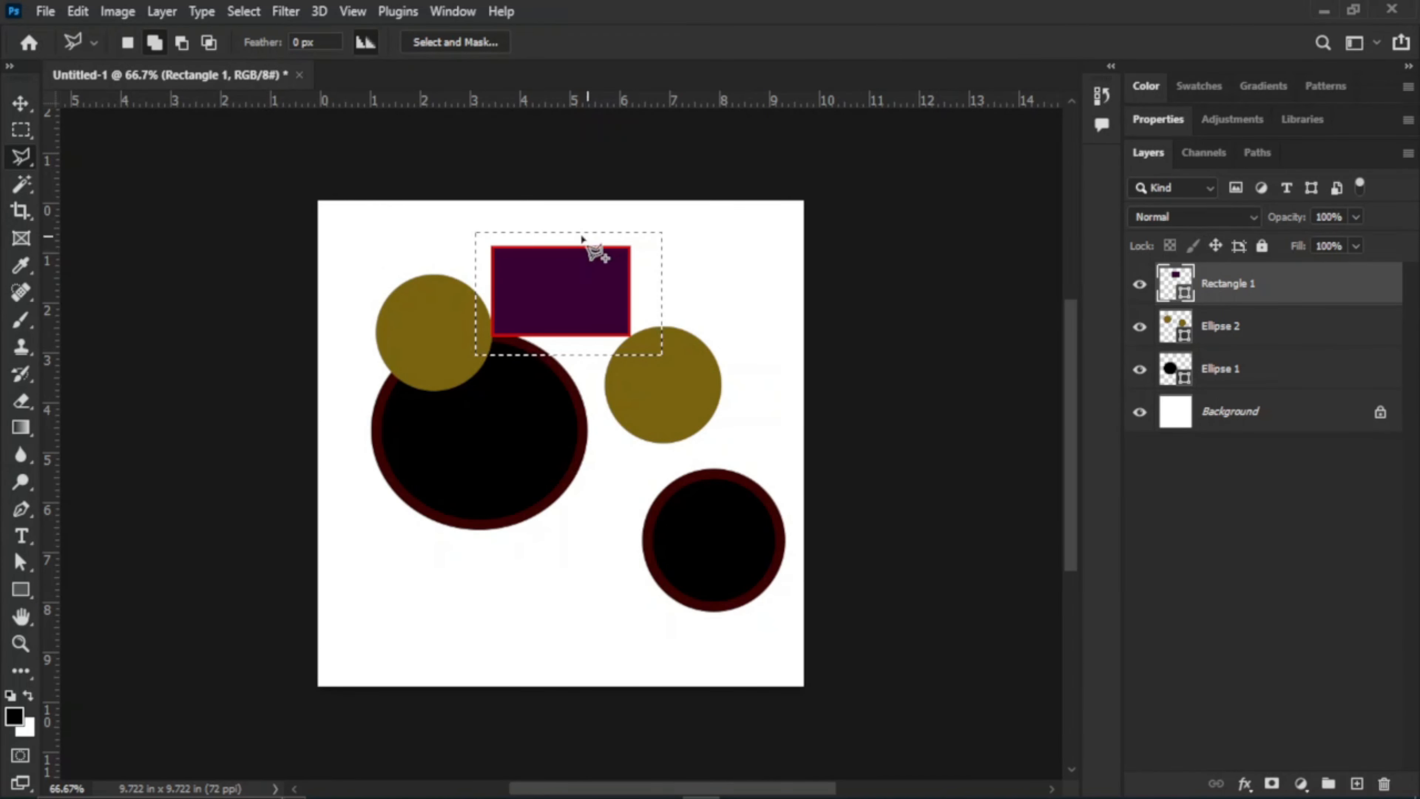
Remove the marquee selection and view the tools grouped with the Magic Wand
click(22, 185)
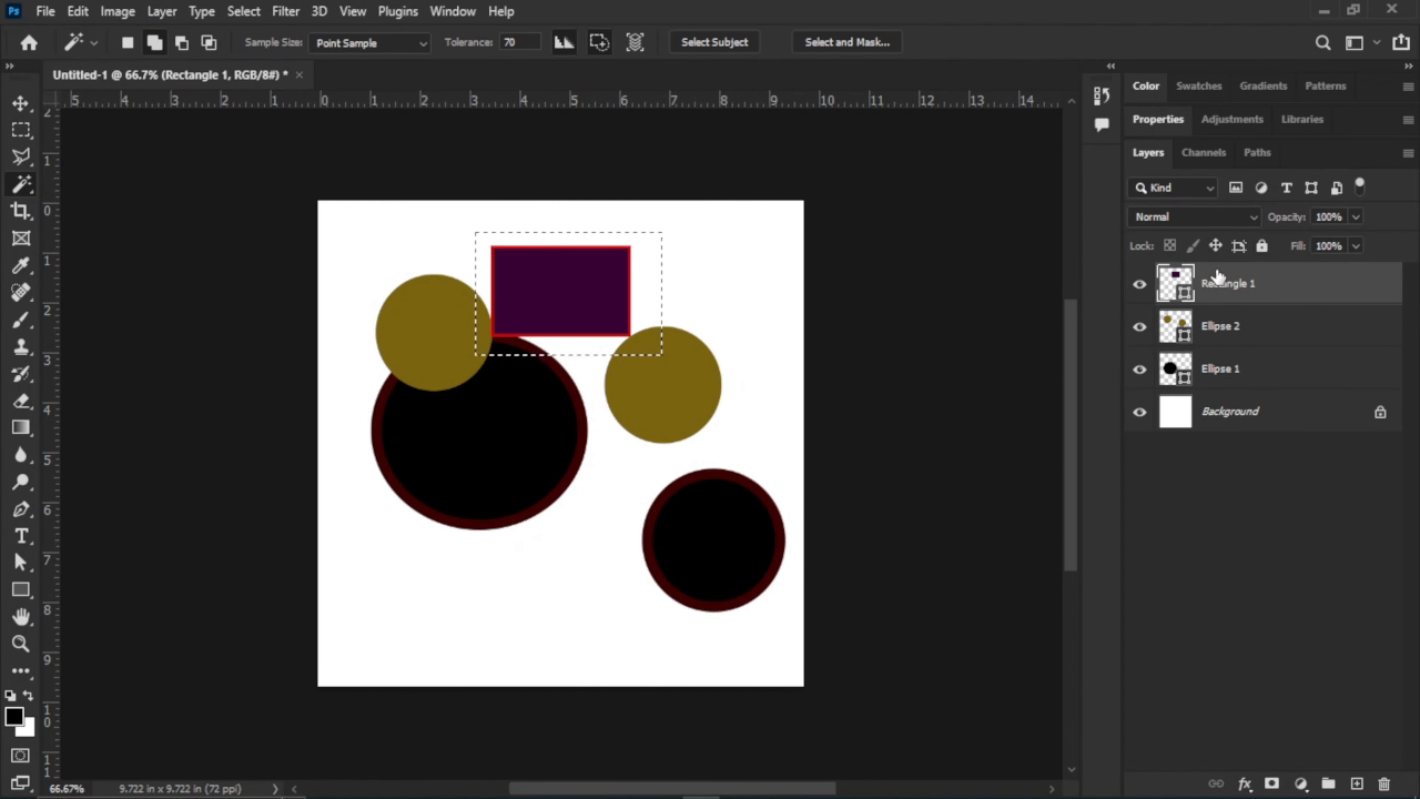
key(ctrl+d)
right_click(26, 186)
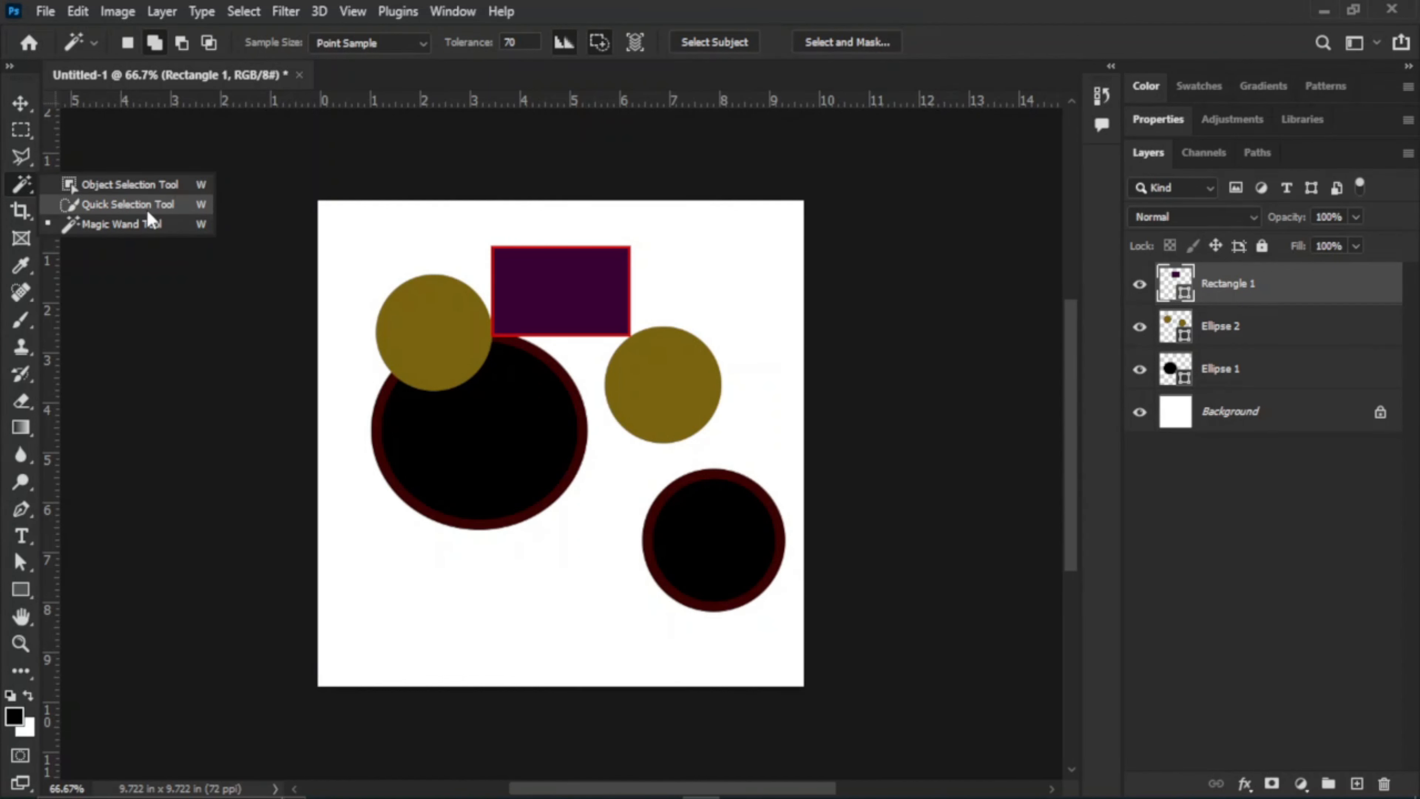
click(27, 189)
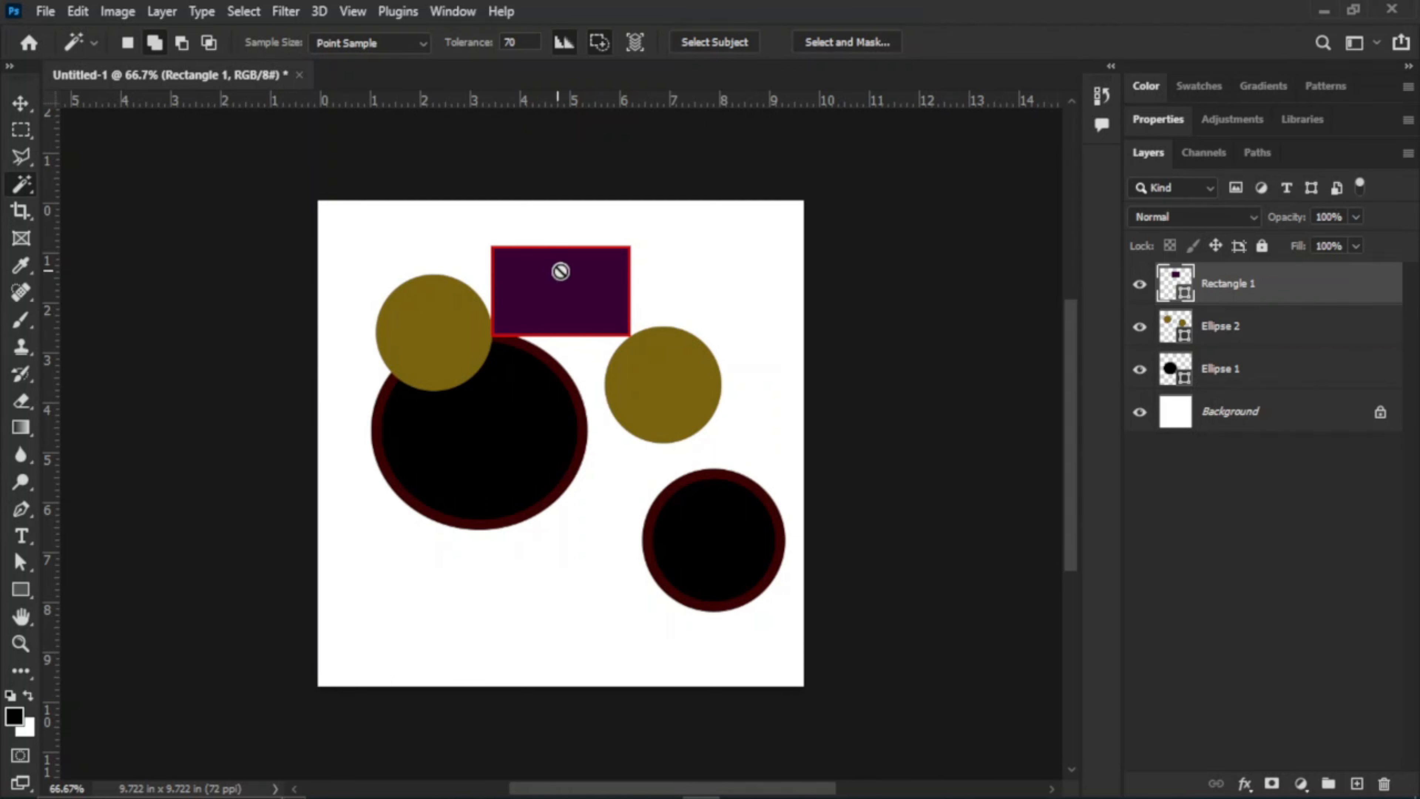
Rasterize the Rectangle 1 layer, then deselect it
click(25, 103)
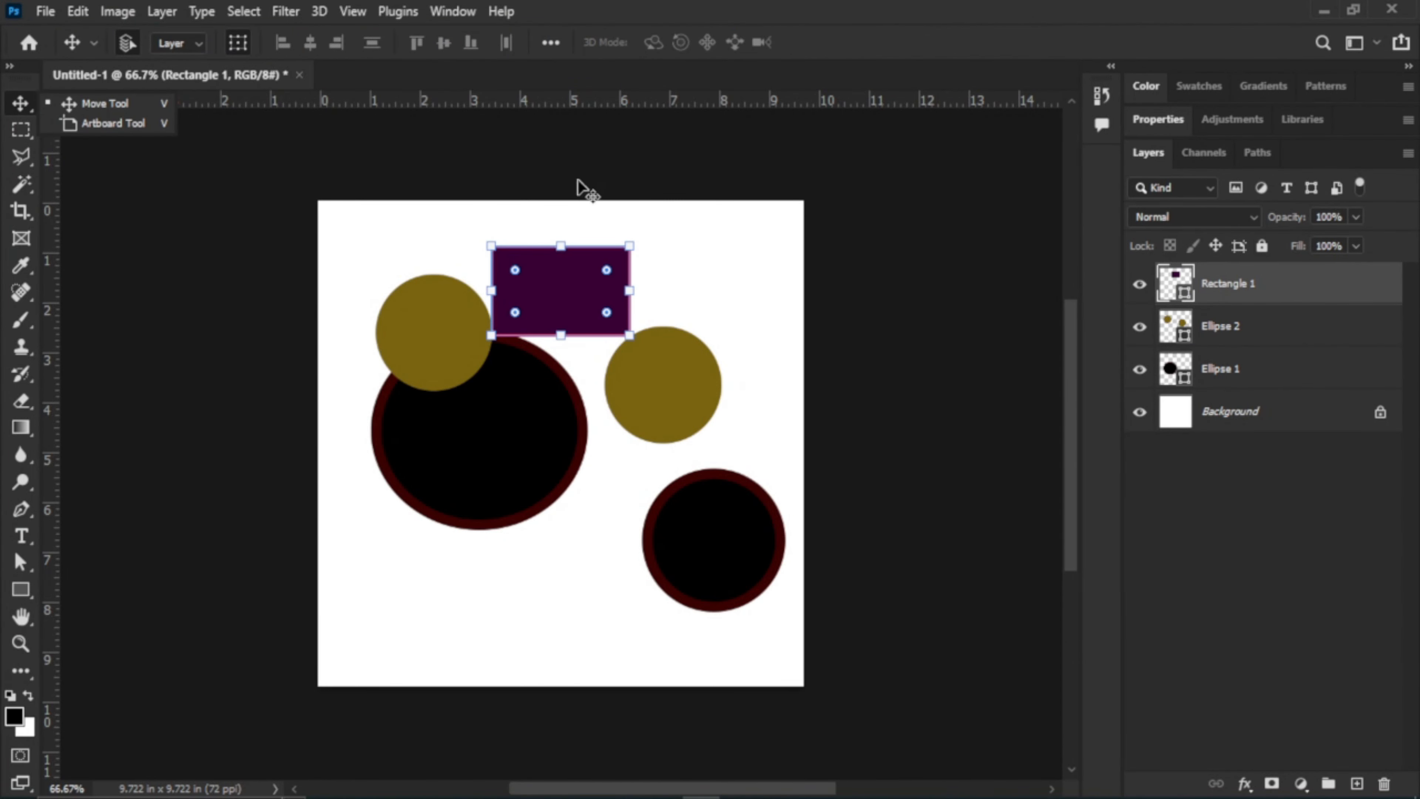
click(849, 308)
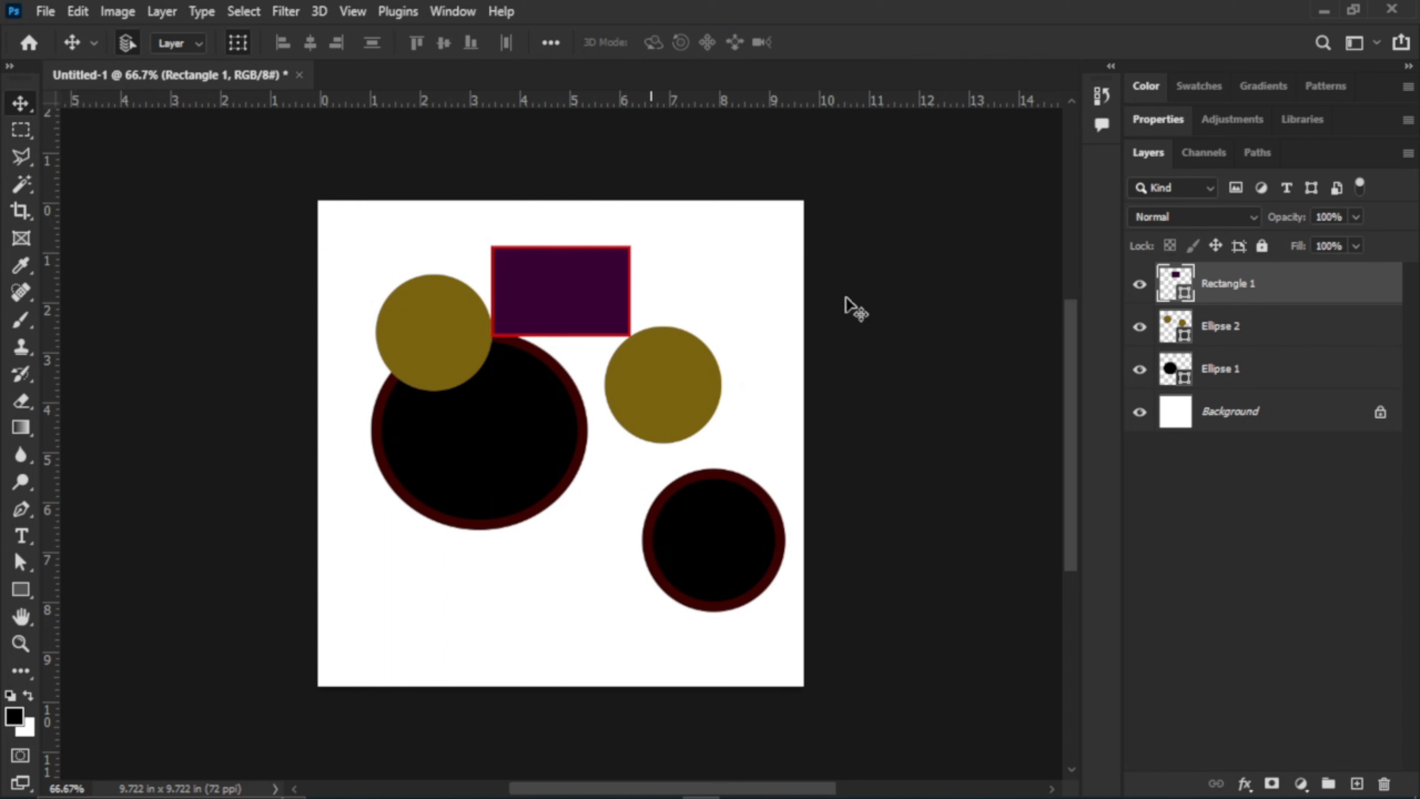
right_click(1299, 297)
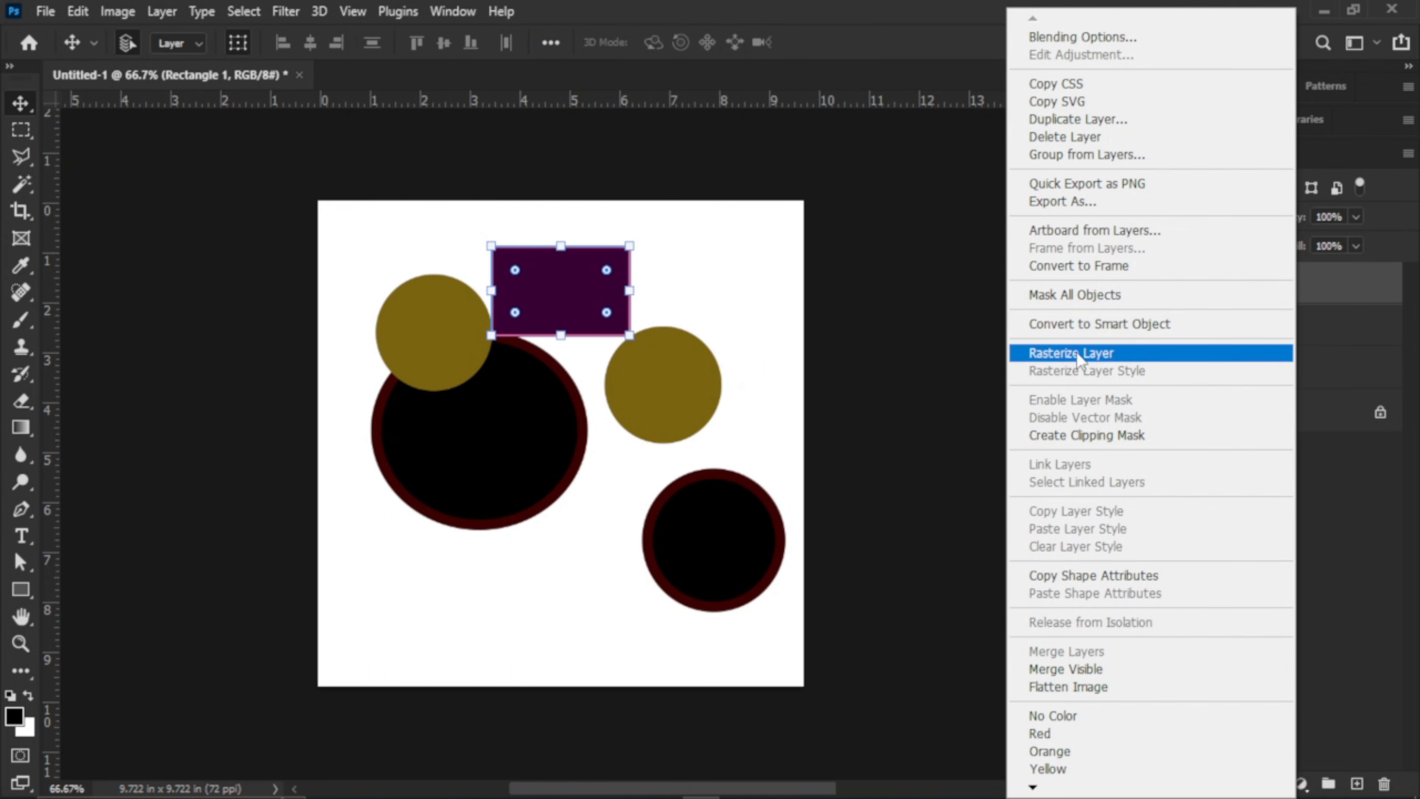
click(1099, 358)
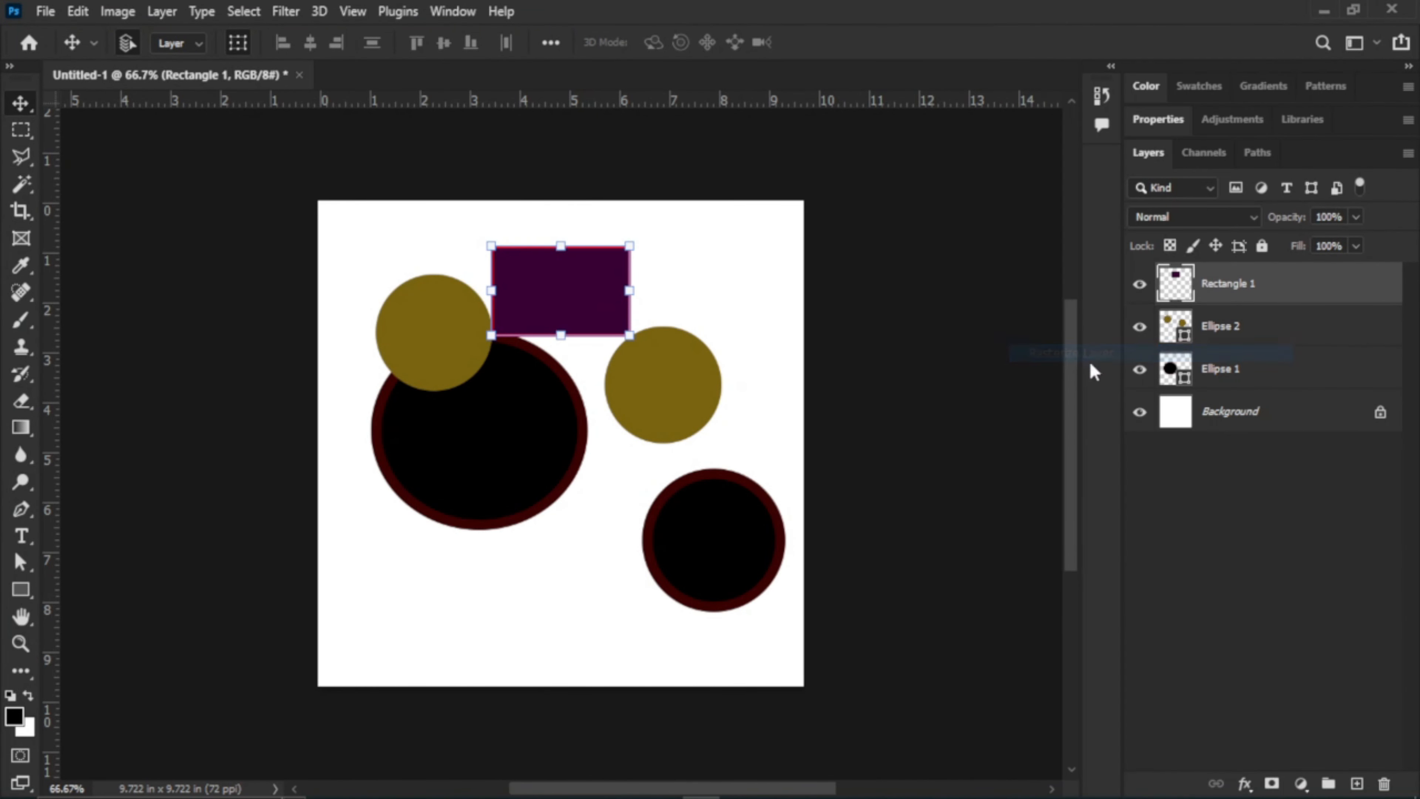
click(443, 192)
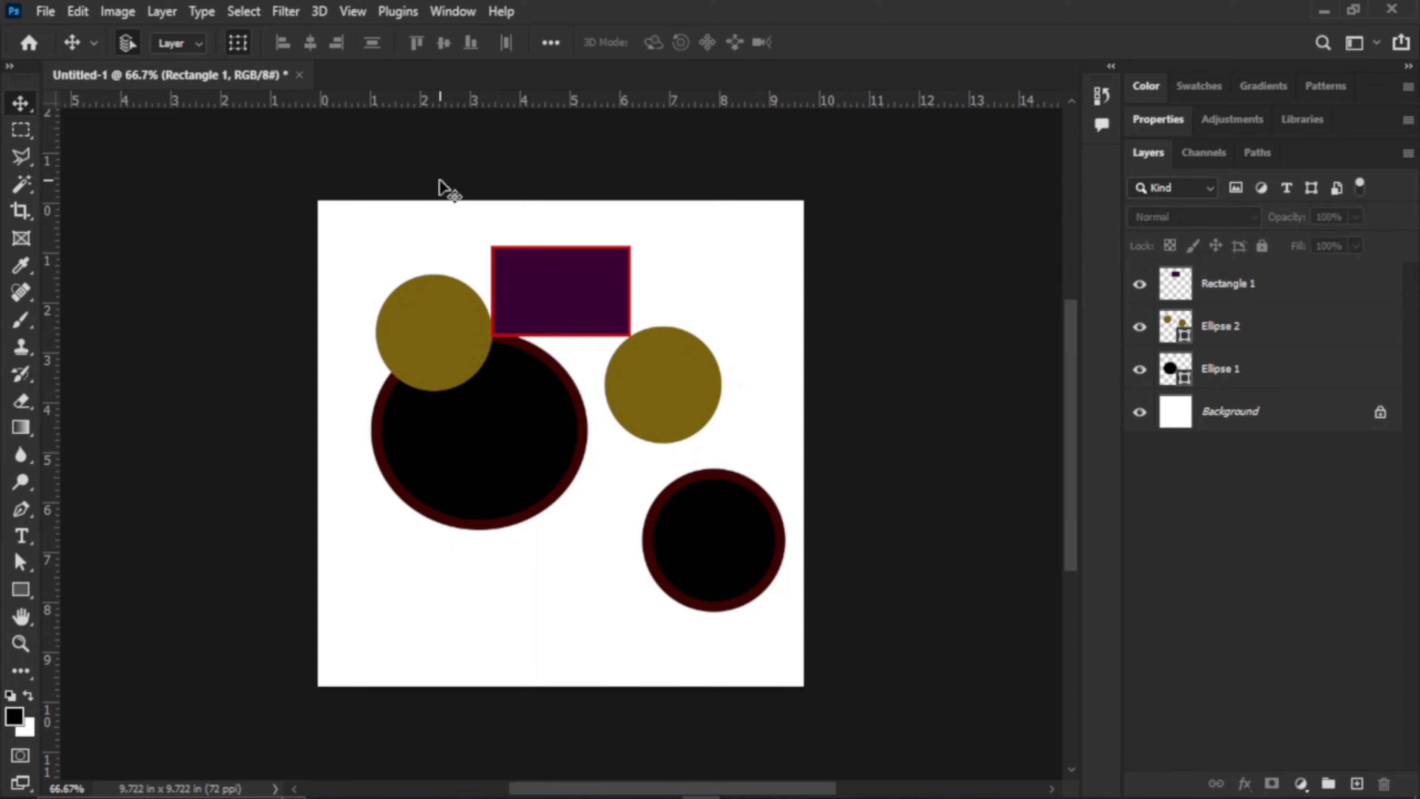
Outline the right half of the purple rectangle with a closed four-corner Polygonal Lasso selection
right_click(18, 160)
click(171, 175)
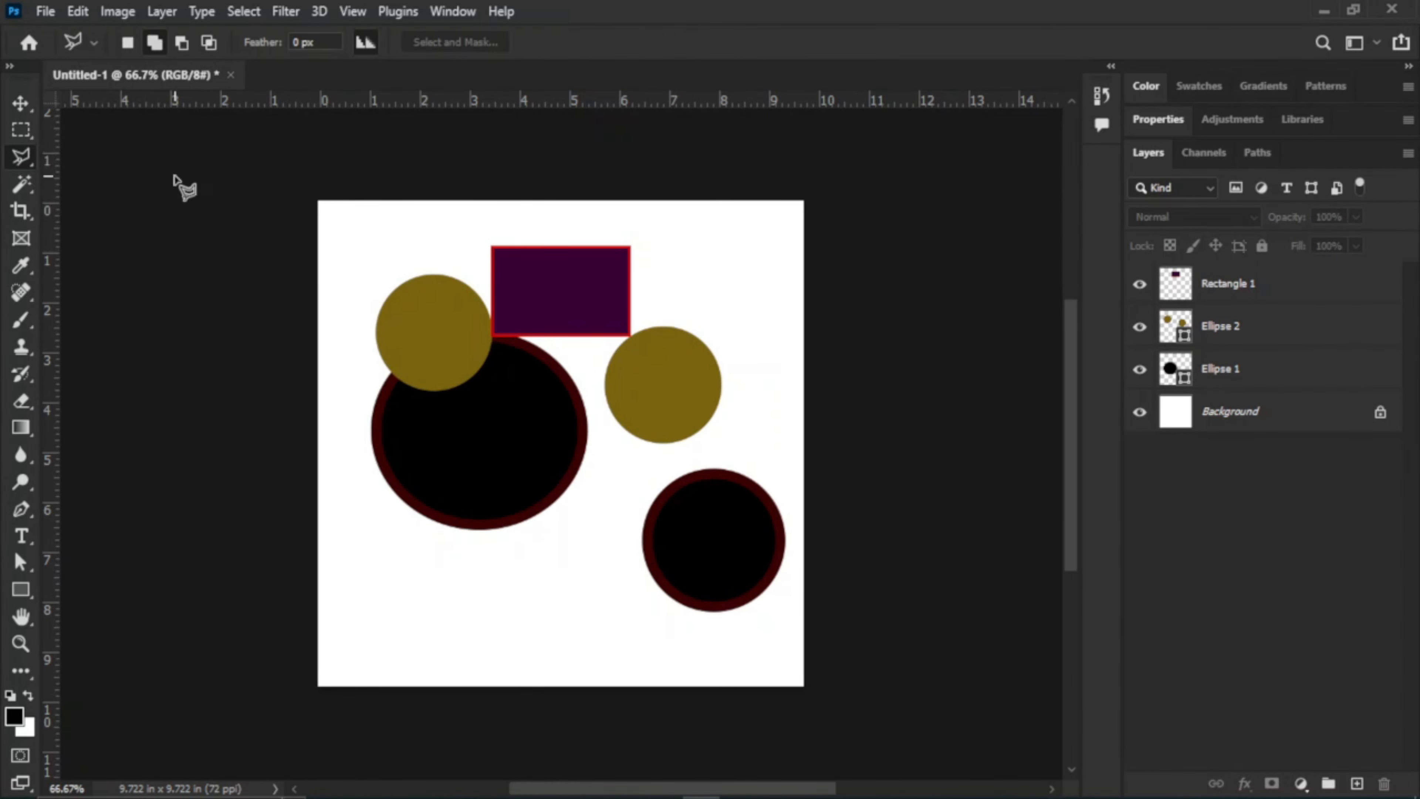
click(556, 226)
click(558, 346)
click(653, 345)
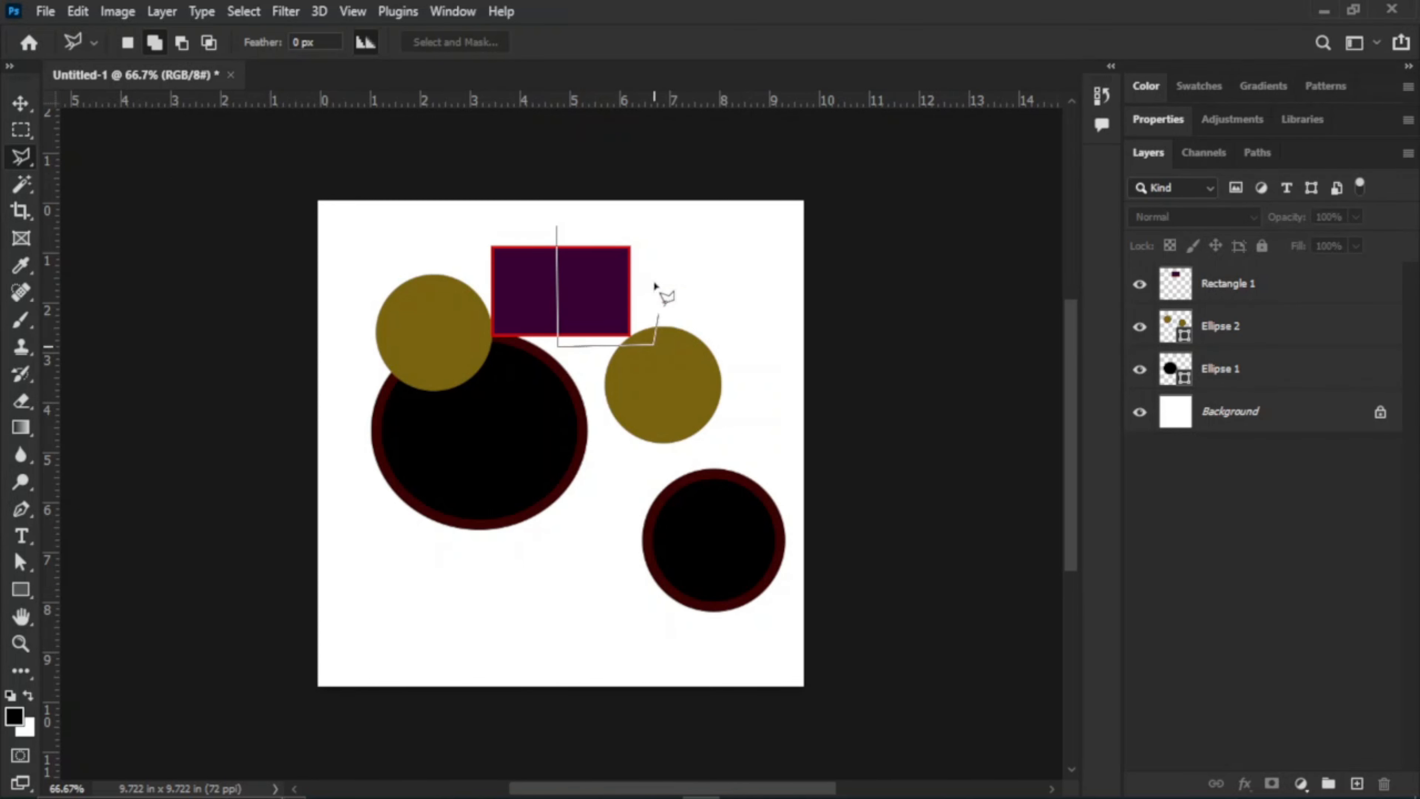
click(649, 228)
click(556, 227)
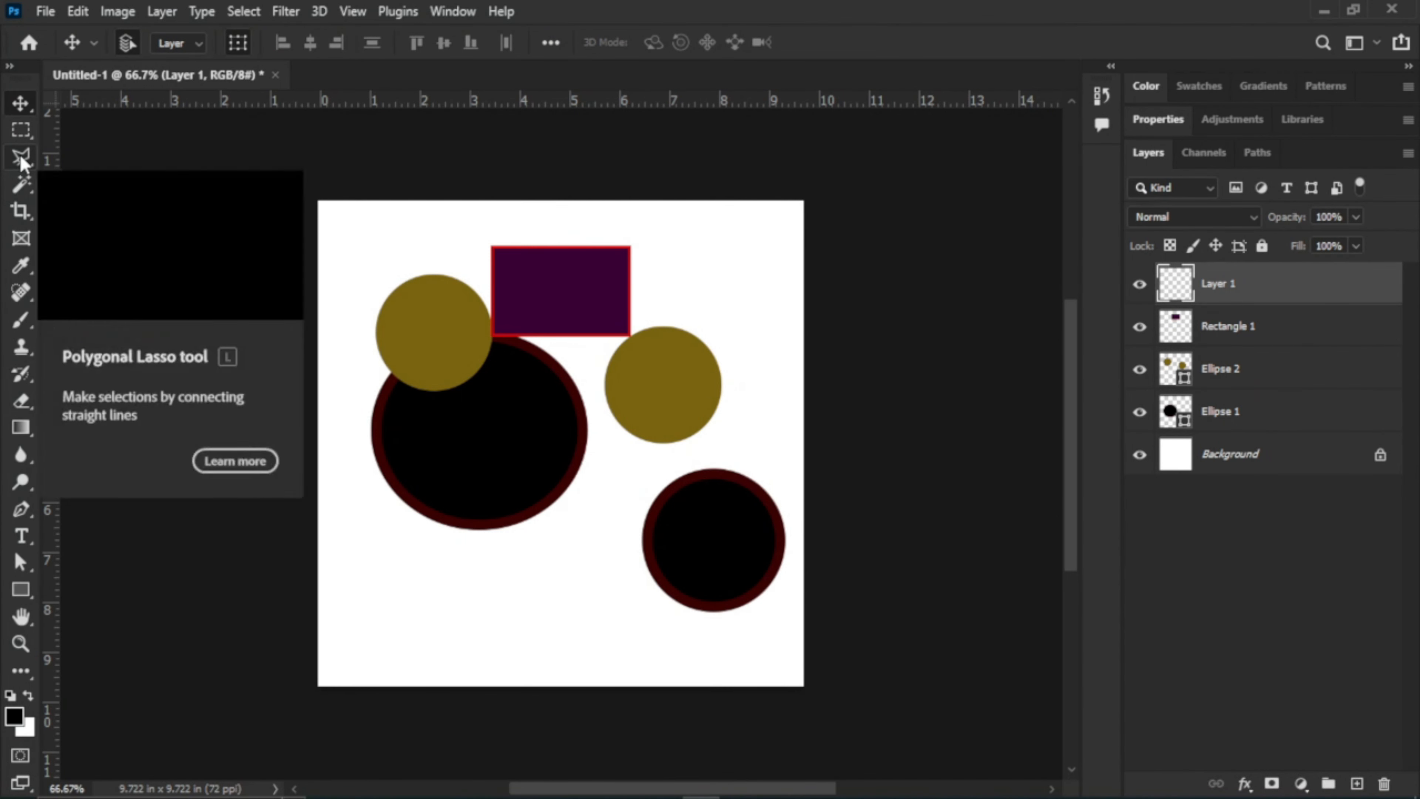
With the Polygonal Lasso active, select the Rectangle 1 layer and check whether its Rasterize Layer command is available
click(20, 161)
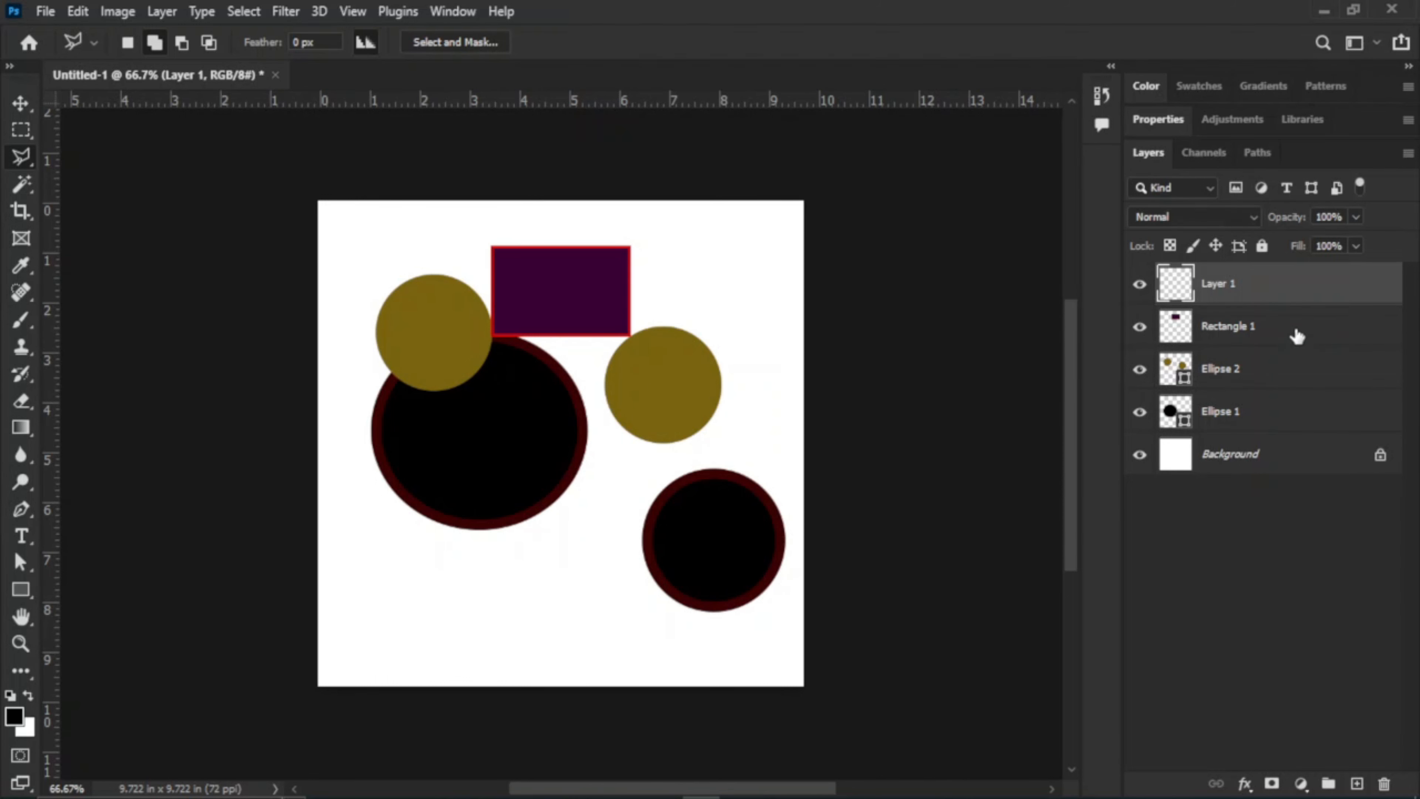
click(1297, 336)
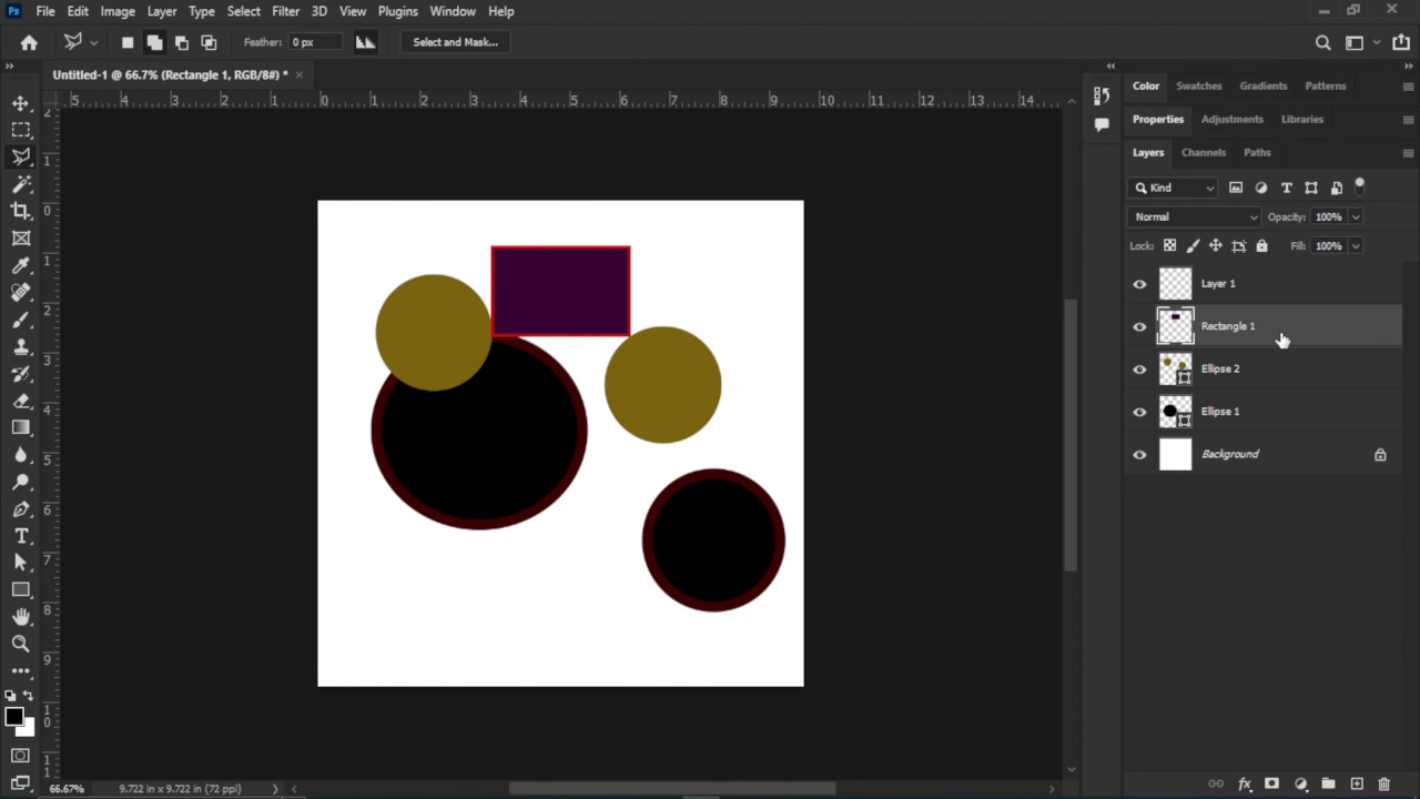
right_click(1283, 339)
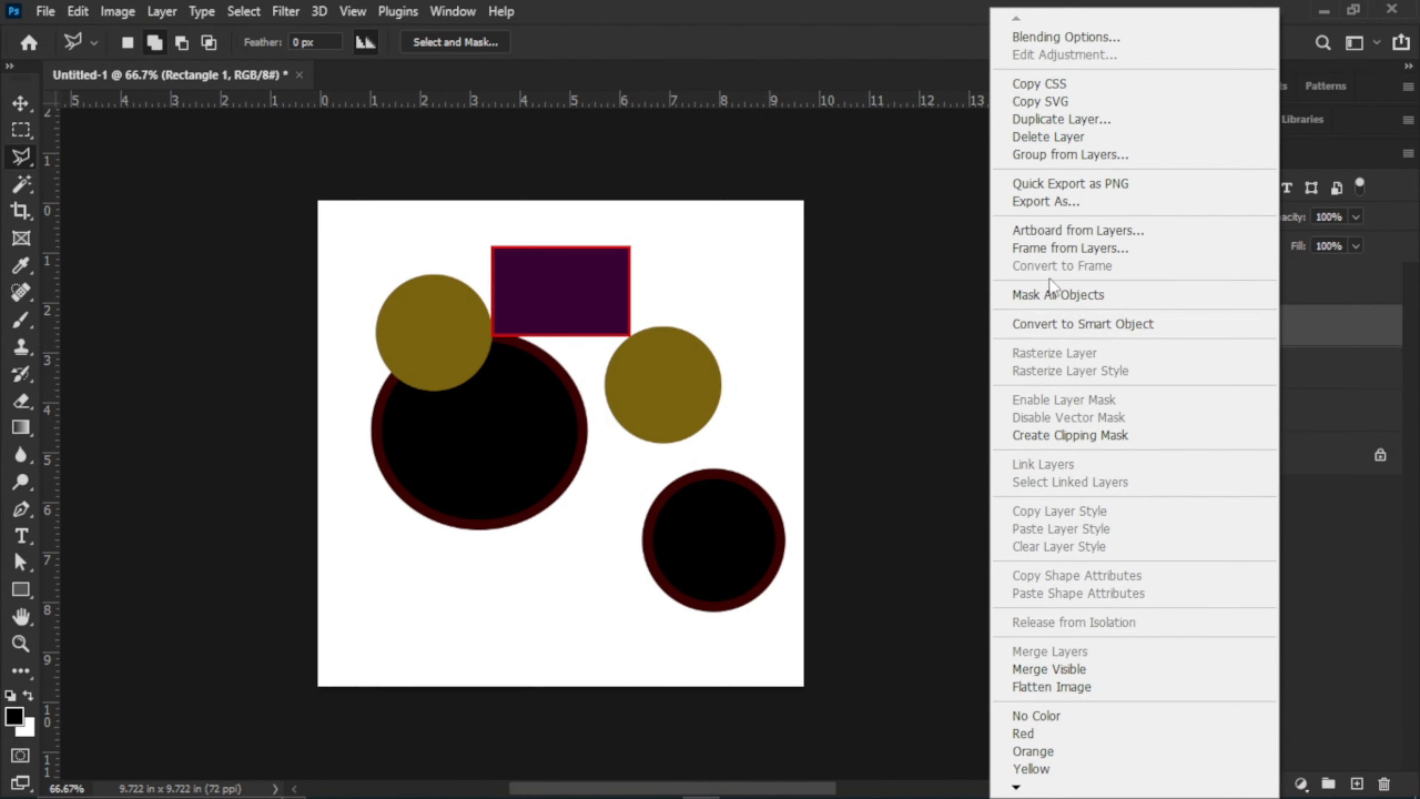
click(1363, 354)
Rasterize the Ellipse 2 layer that holds the two olive circles
click(1258, 373)
right_click(1259, 373)
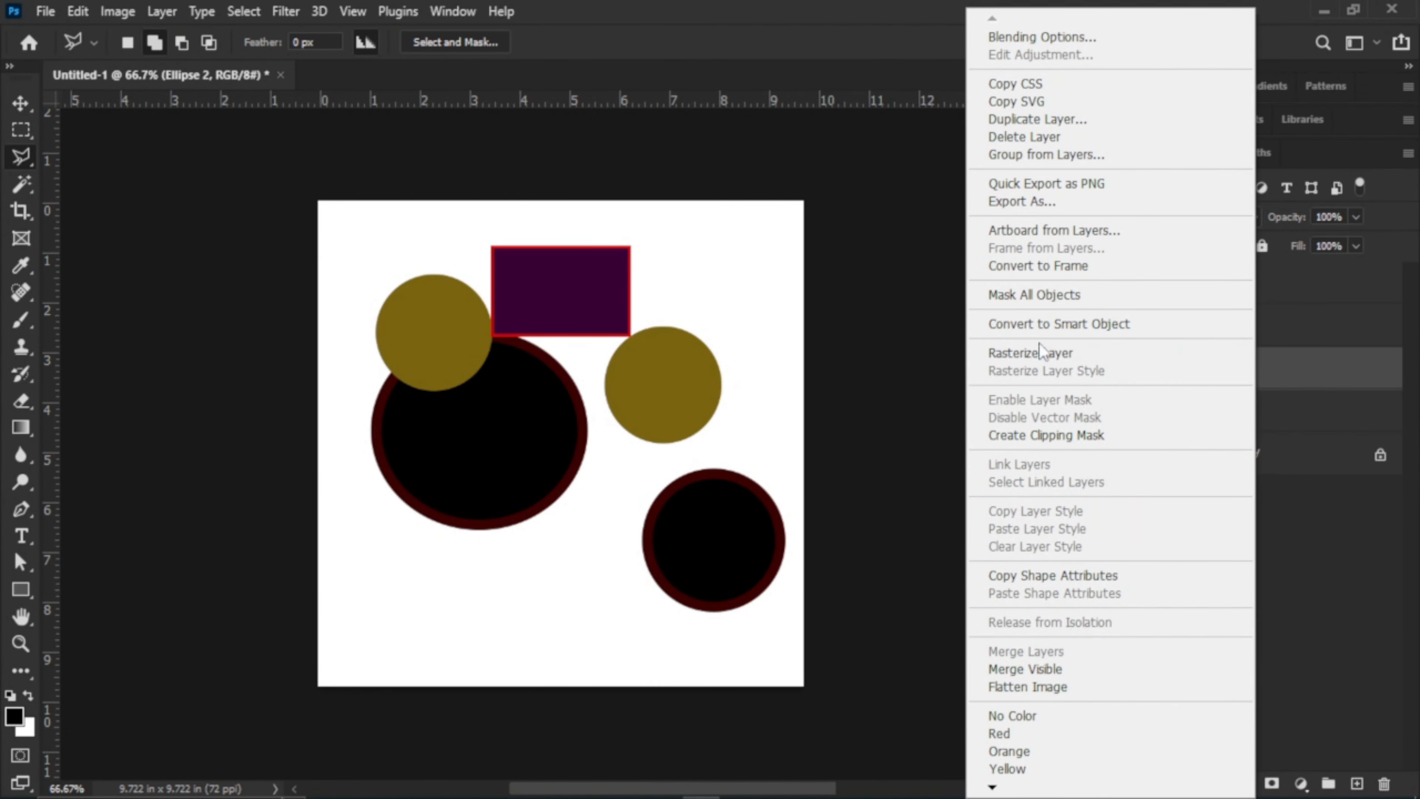
click(1042, 353)
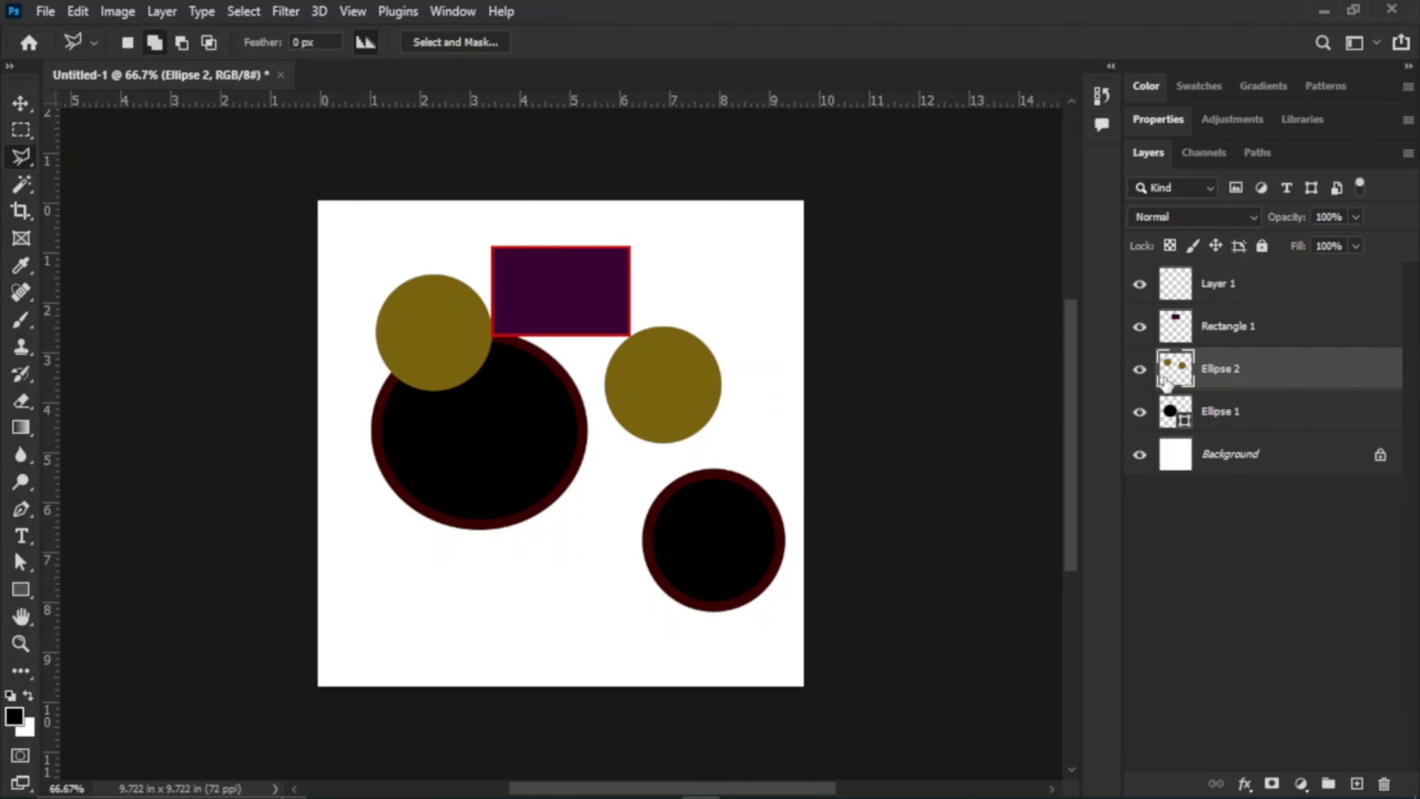
Draw an elliptical marquee selection about 1 in wide inside the left olive circle and clear its contents
click(20, 129)
right_click(21, 129)
click(65, 150)
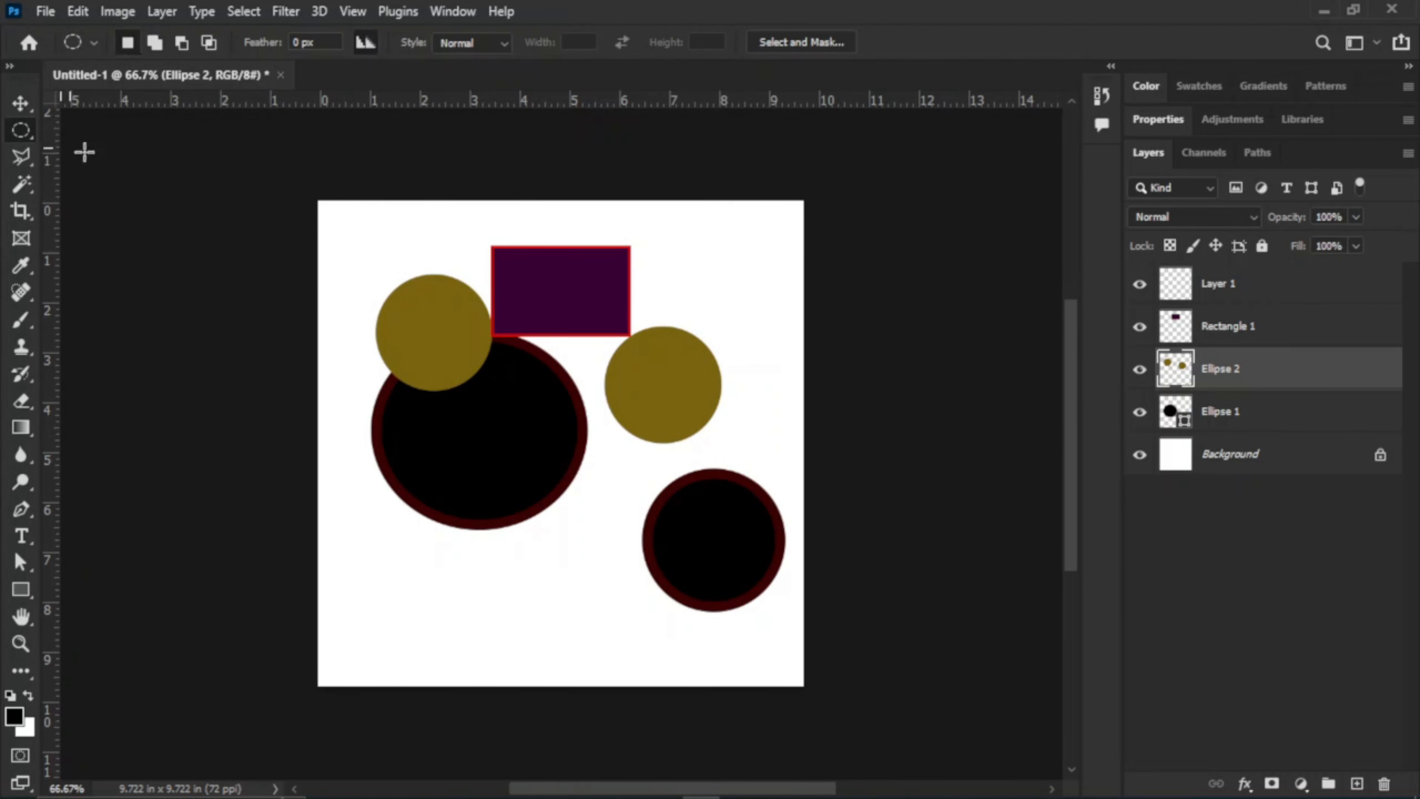
drag(406, 307, 456, 353)
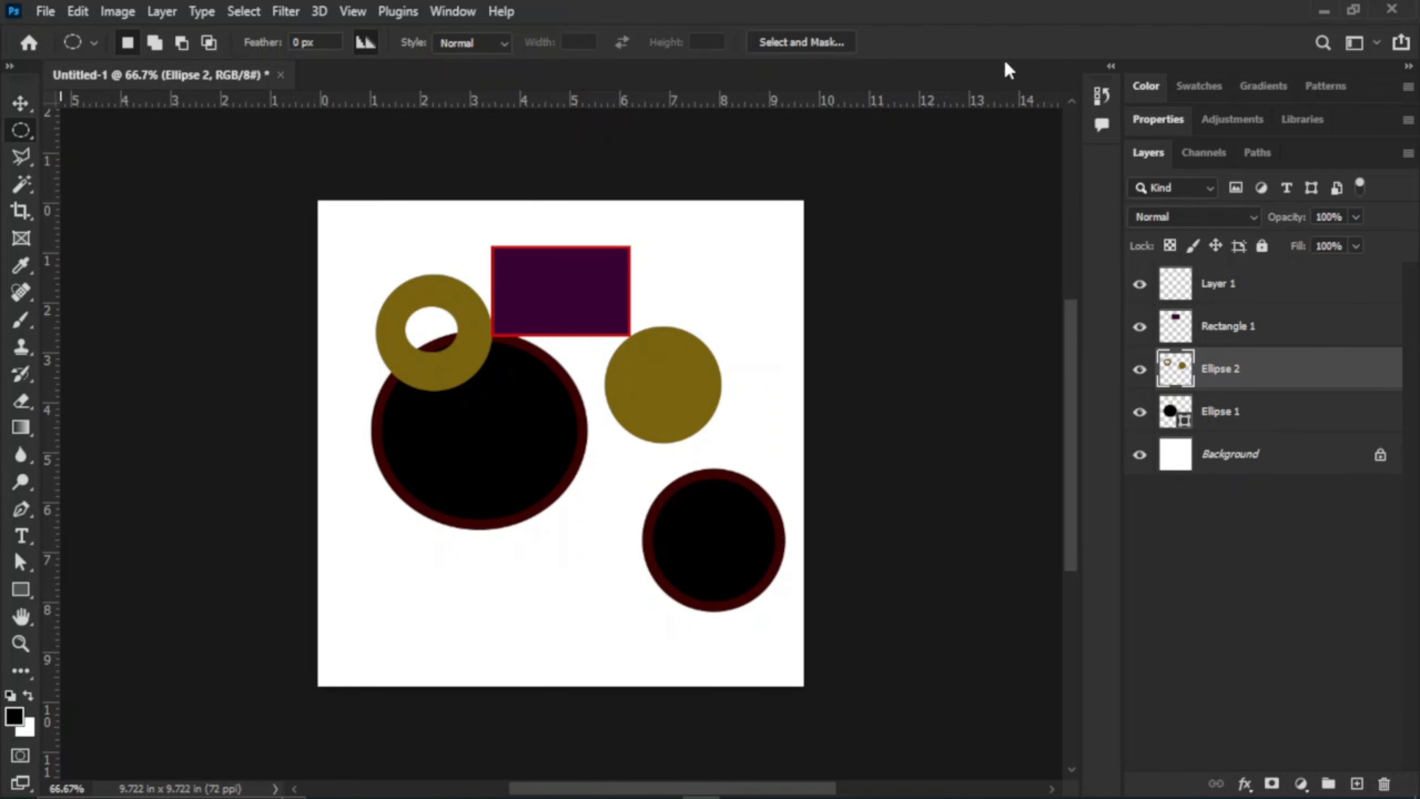
Undo the deselection and the clearing of the elliptical area in the left olive circle
click(81, 12)
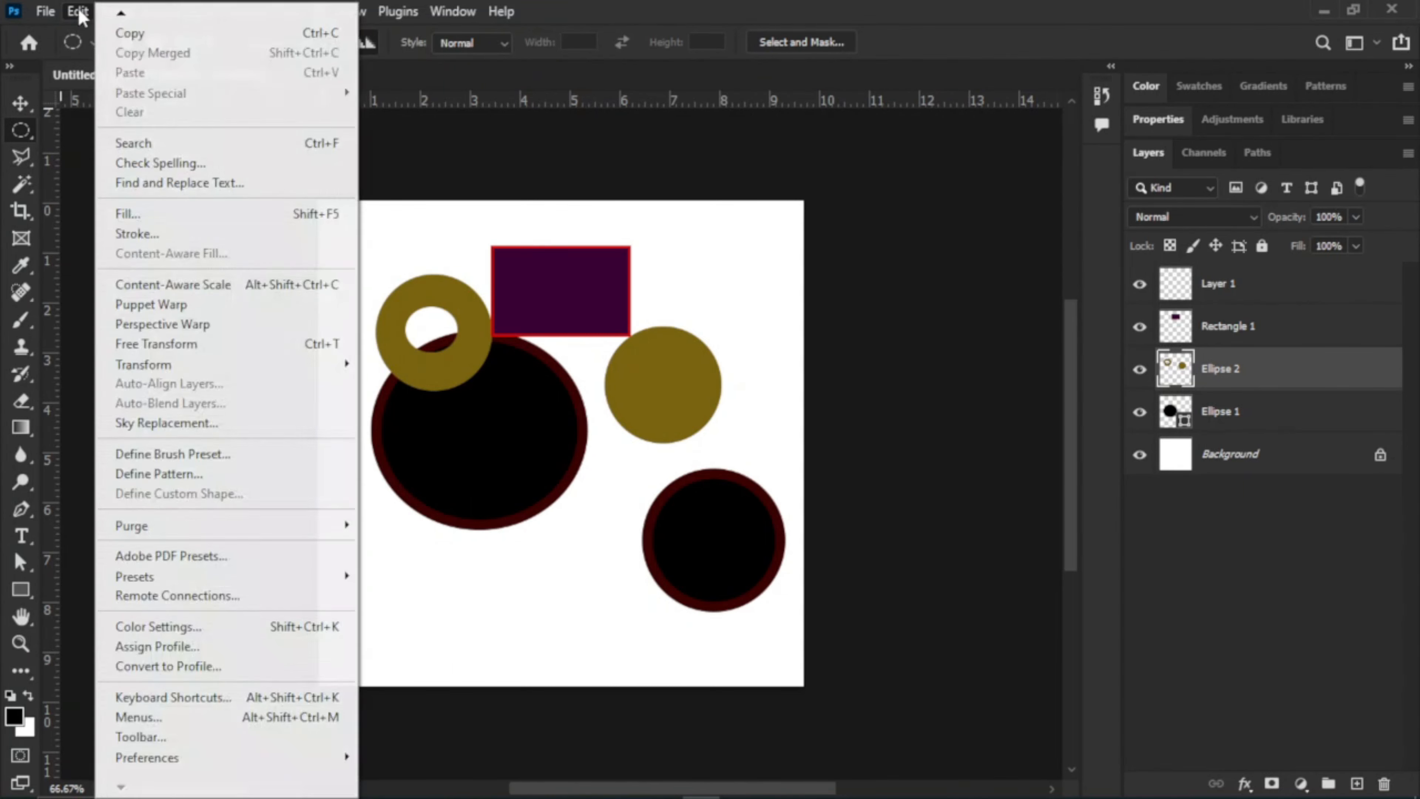
mouse_move(119, 19)
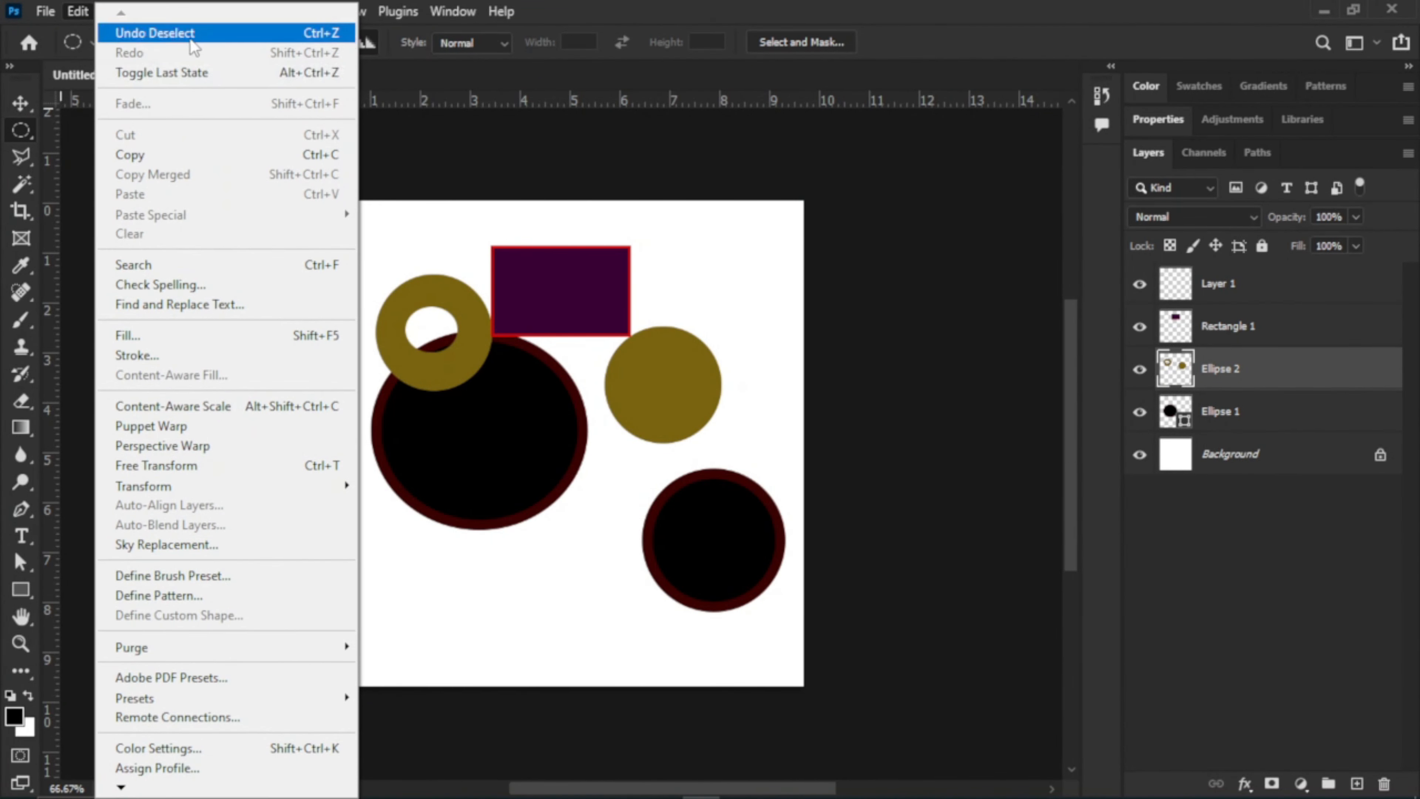
click(204, 35)
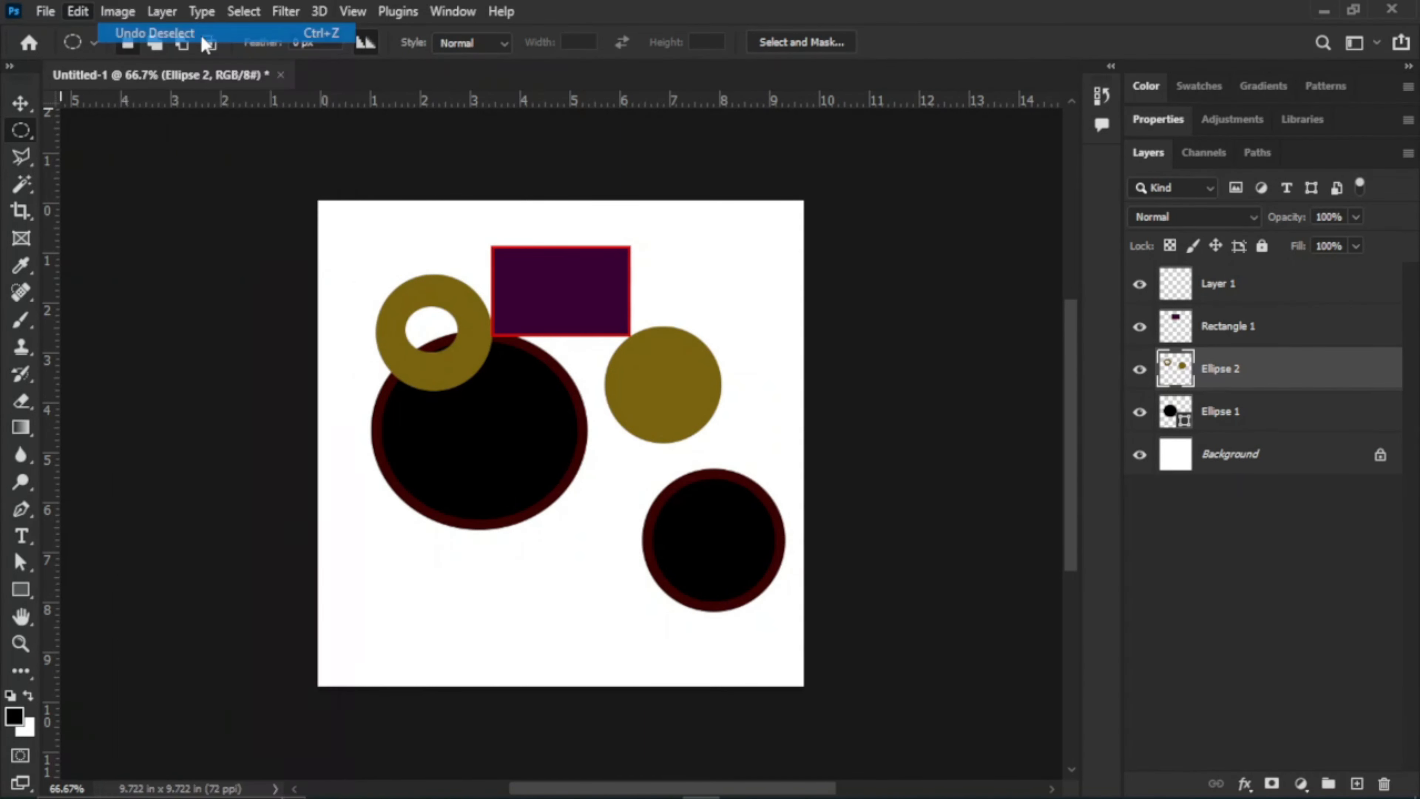
click(84, 14)
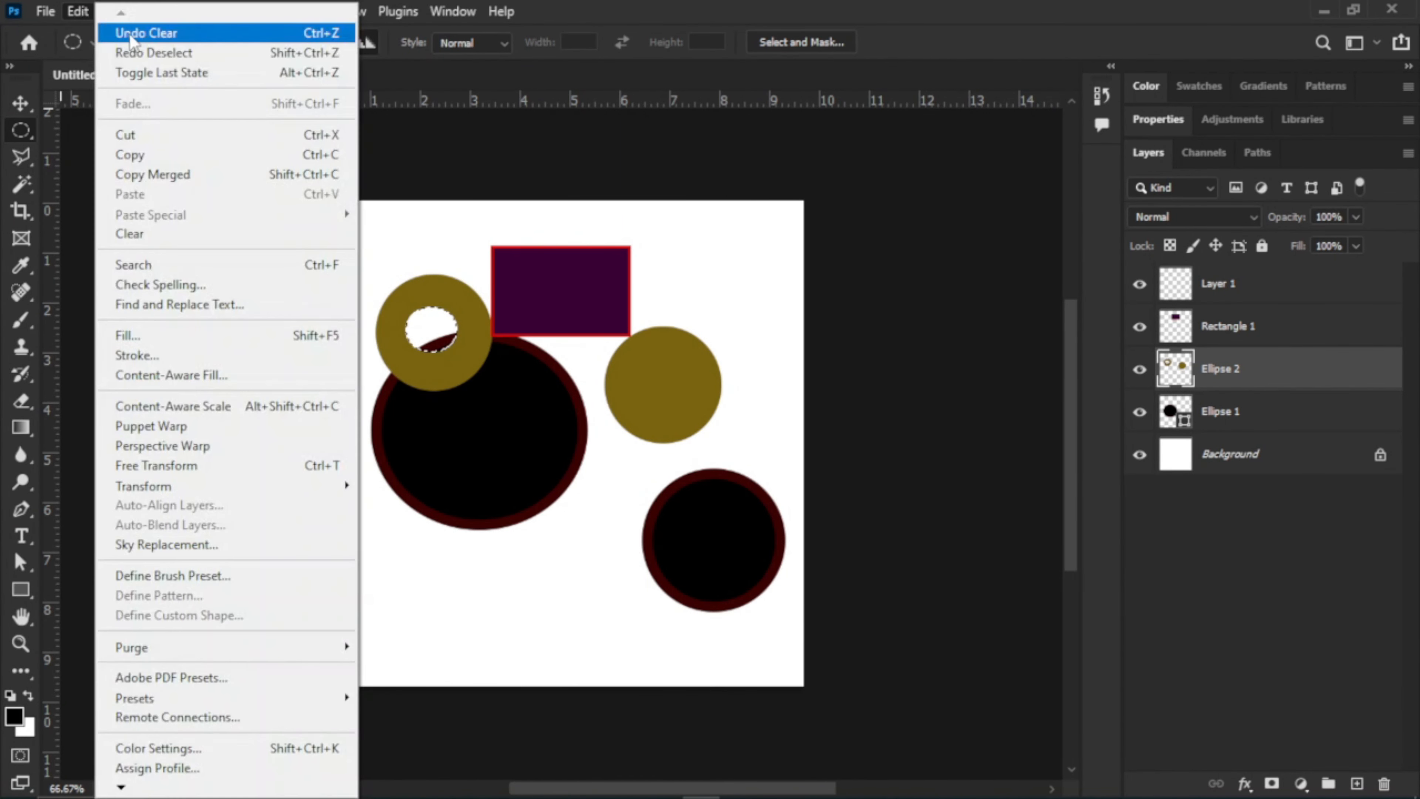
click(129, 33)
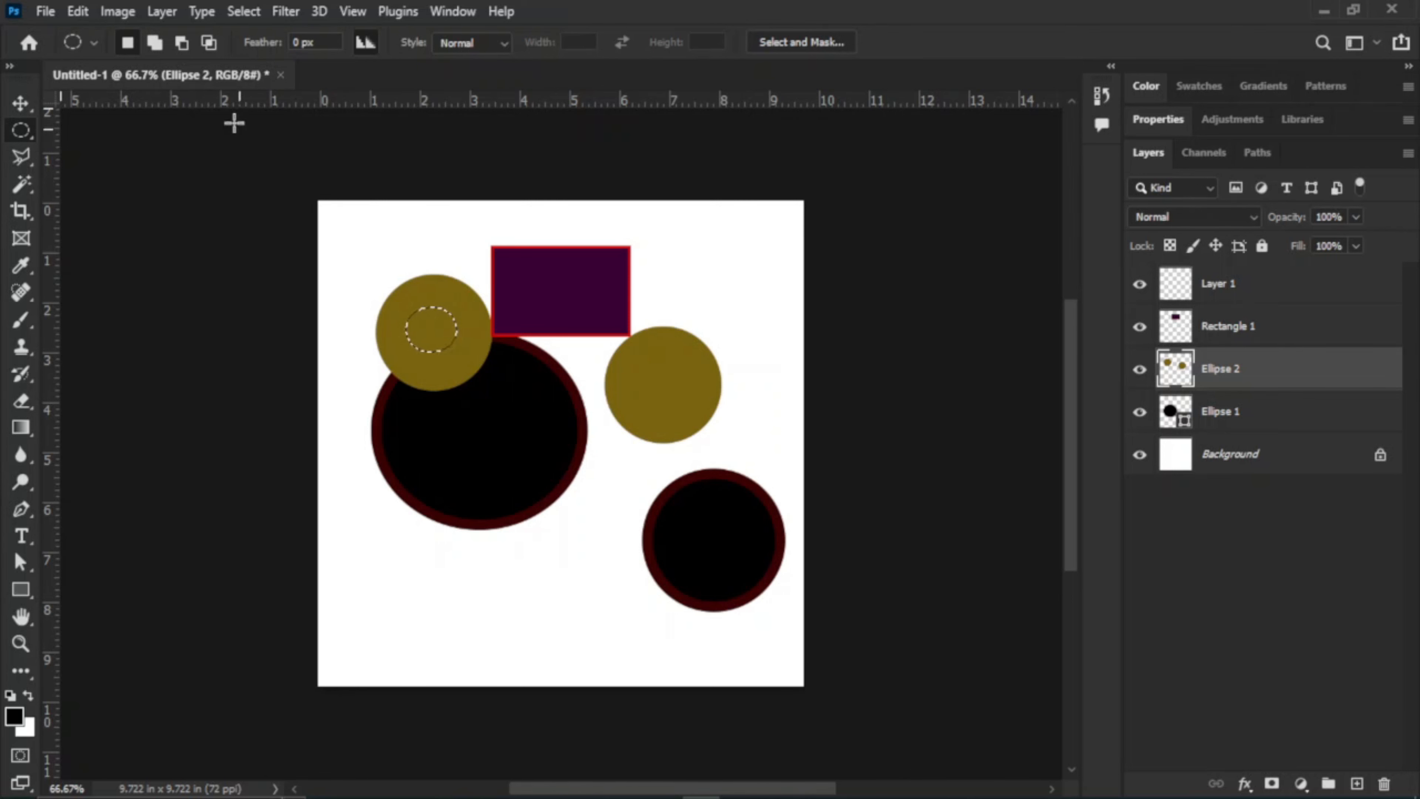
Undo the elliptical marquee selection in the left olive circle
click(83, 12)
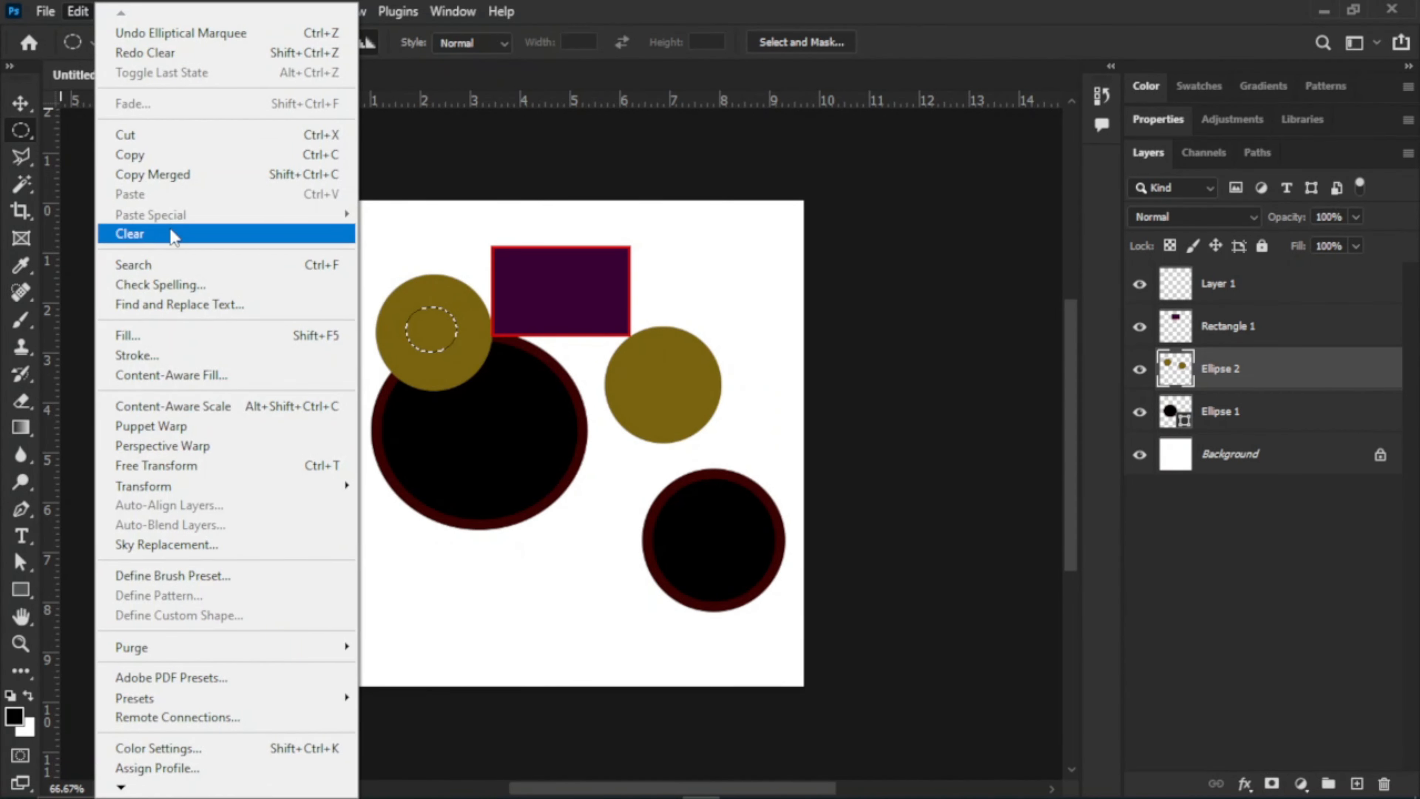
click(188, 40)
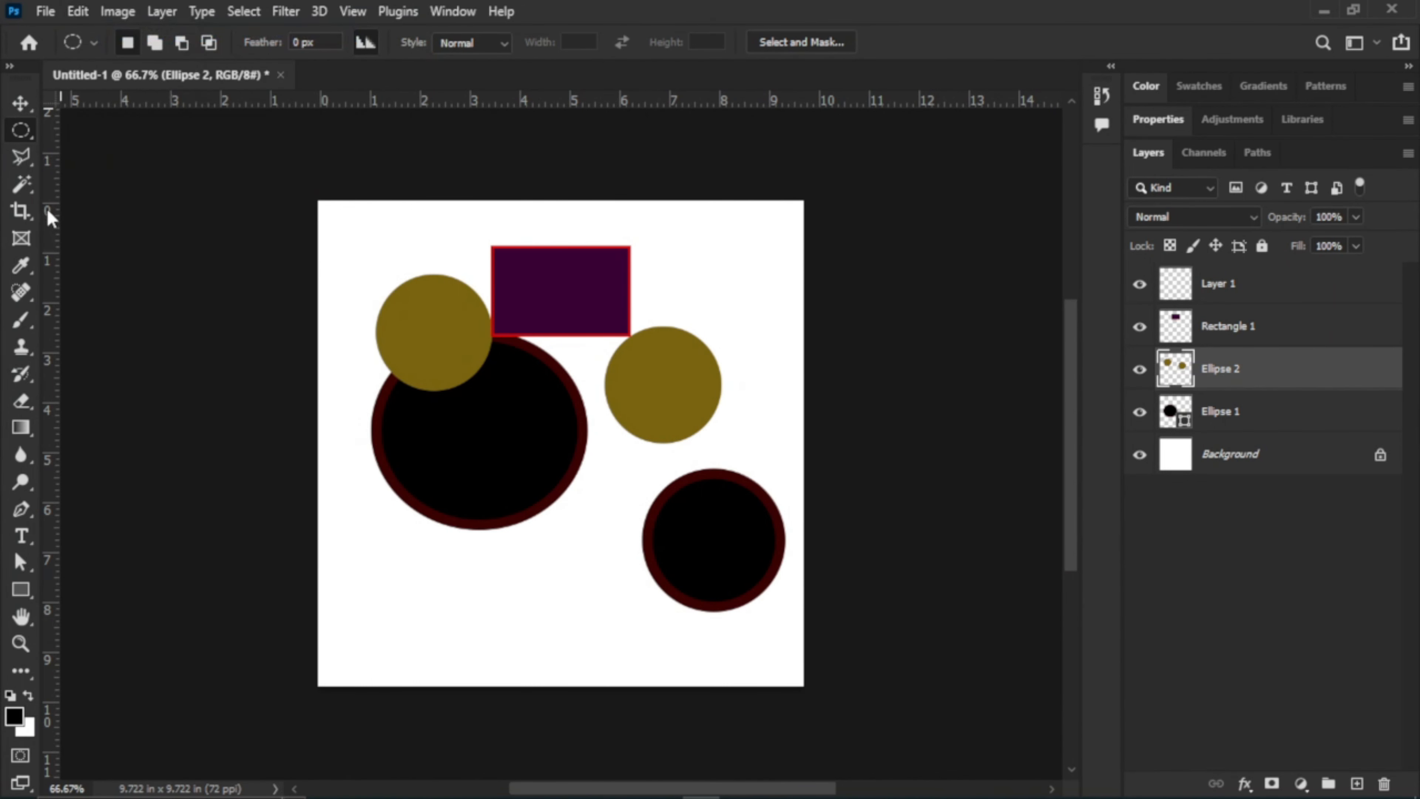
Sample colors from the shapes with the Eyedropper, ending with the rectangle's dark purple as the foreground color
click(20, 268)
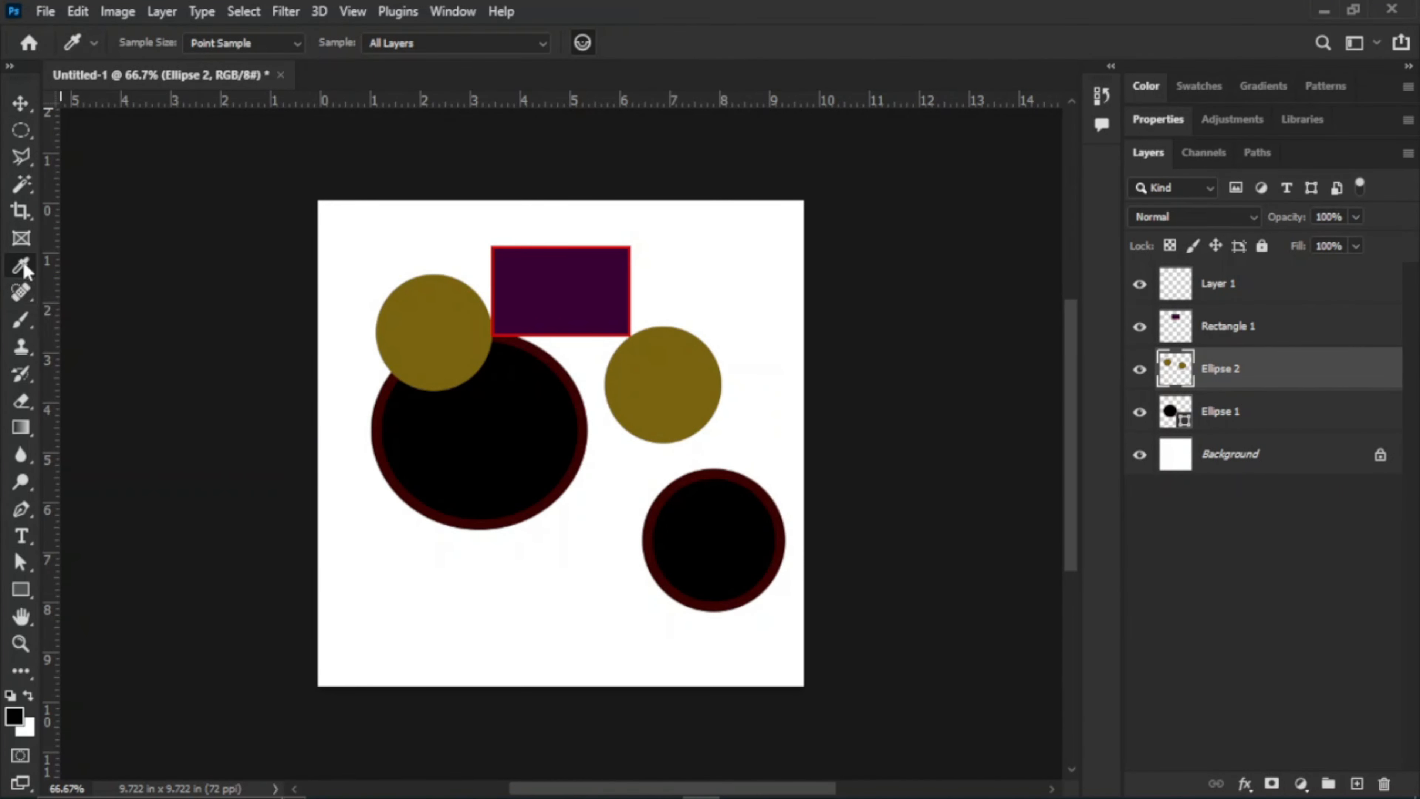
click(409, 338)
click(491, 457)
click(587, 274)
click(717, 523)
click(542, 301)
Change the fill of the Ellipse 1 shapes to the dark purple foreground color, 370136
double_click(1182, 416)
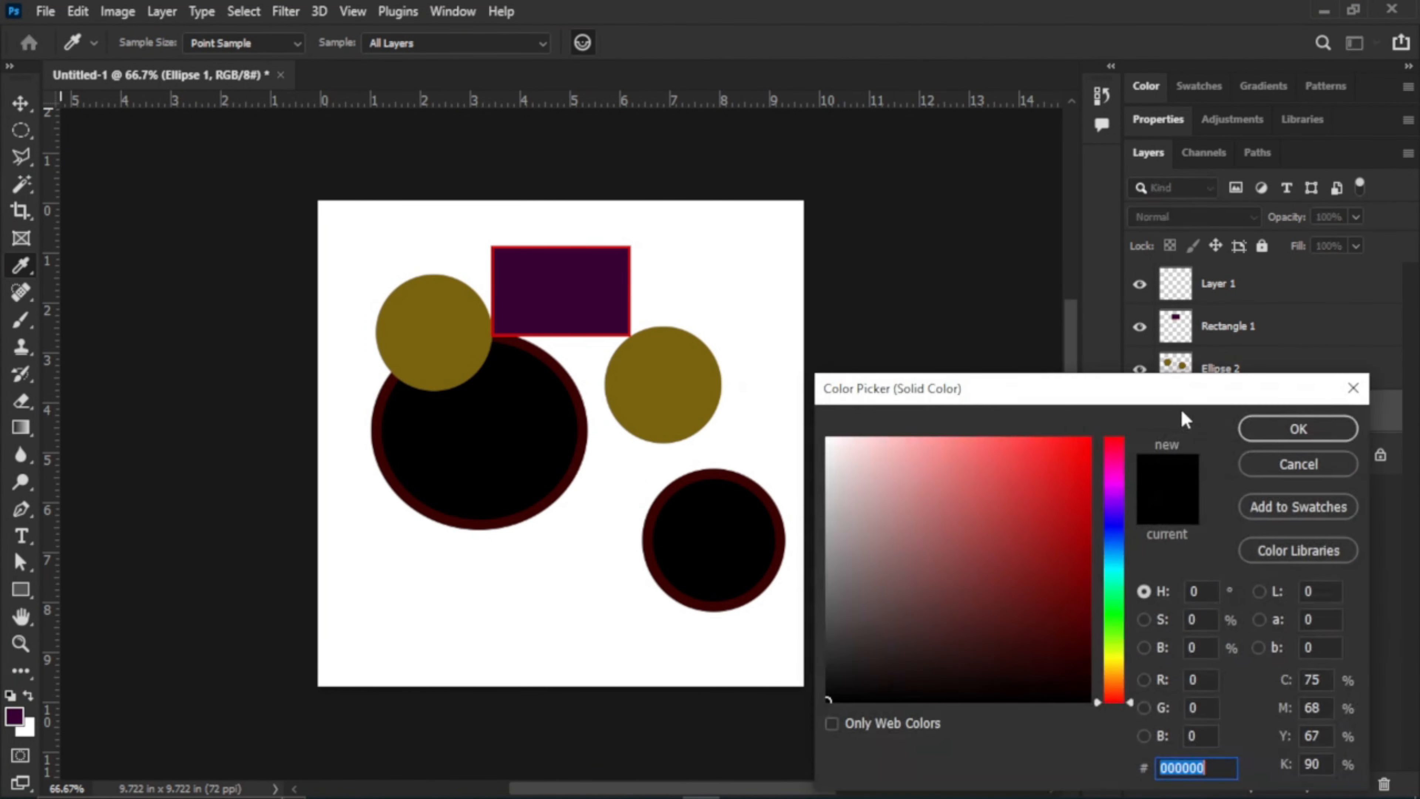
drag(1219, 397, 1197, 252)
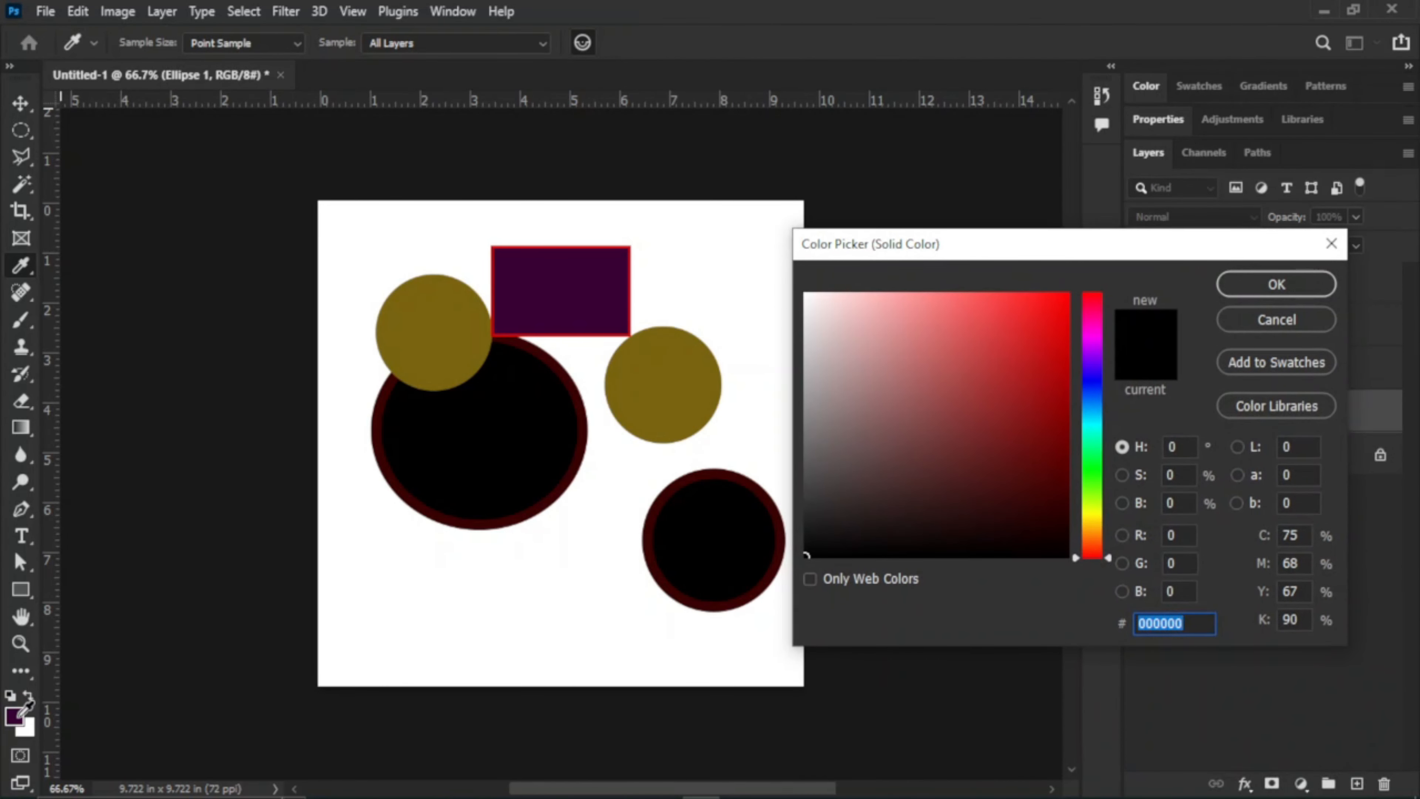
click(20, 715)
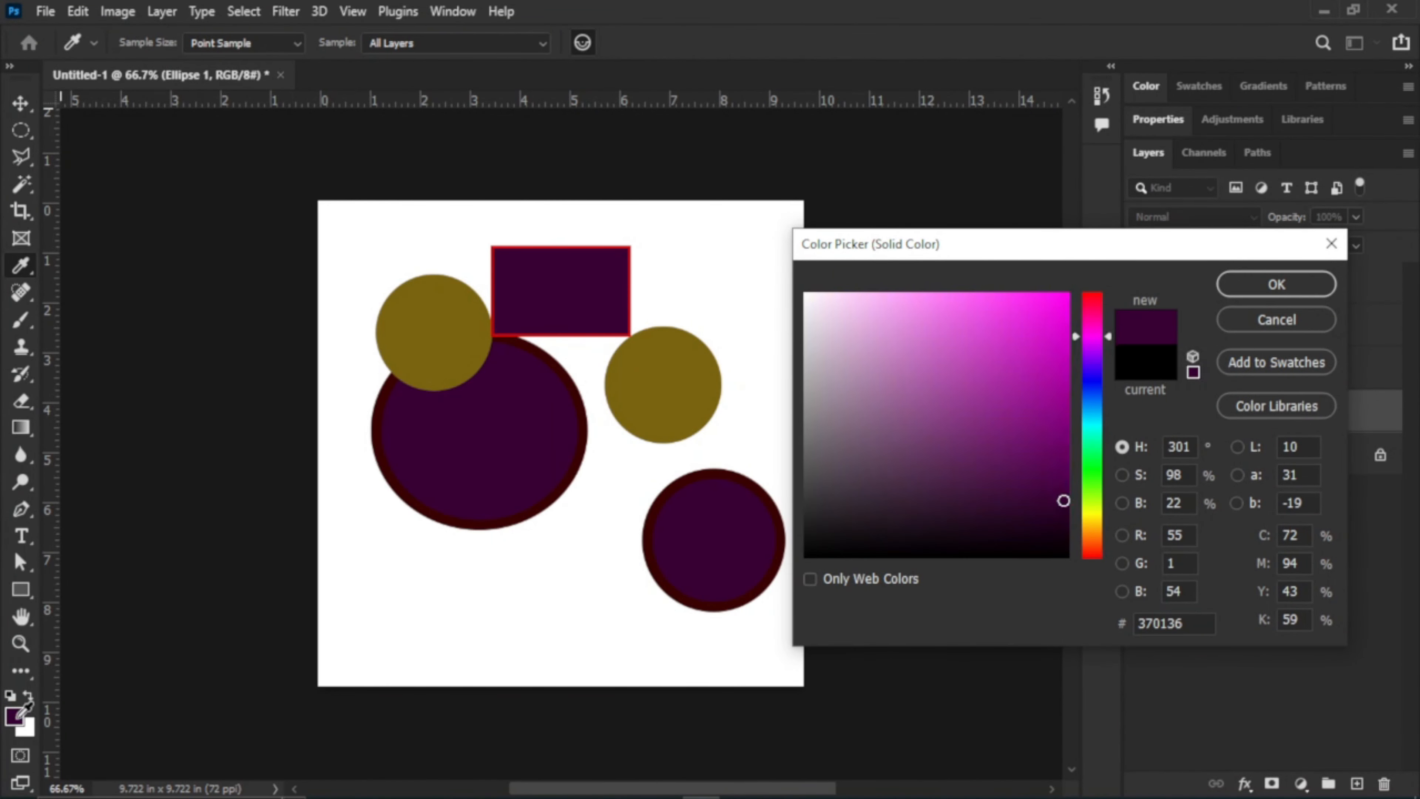
click(1299, 295)
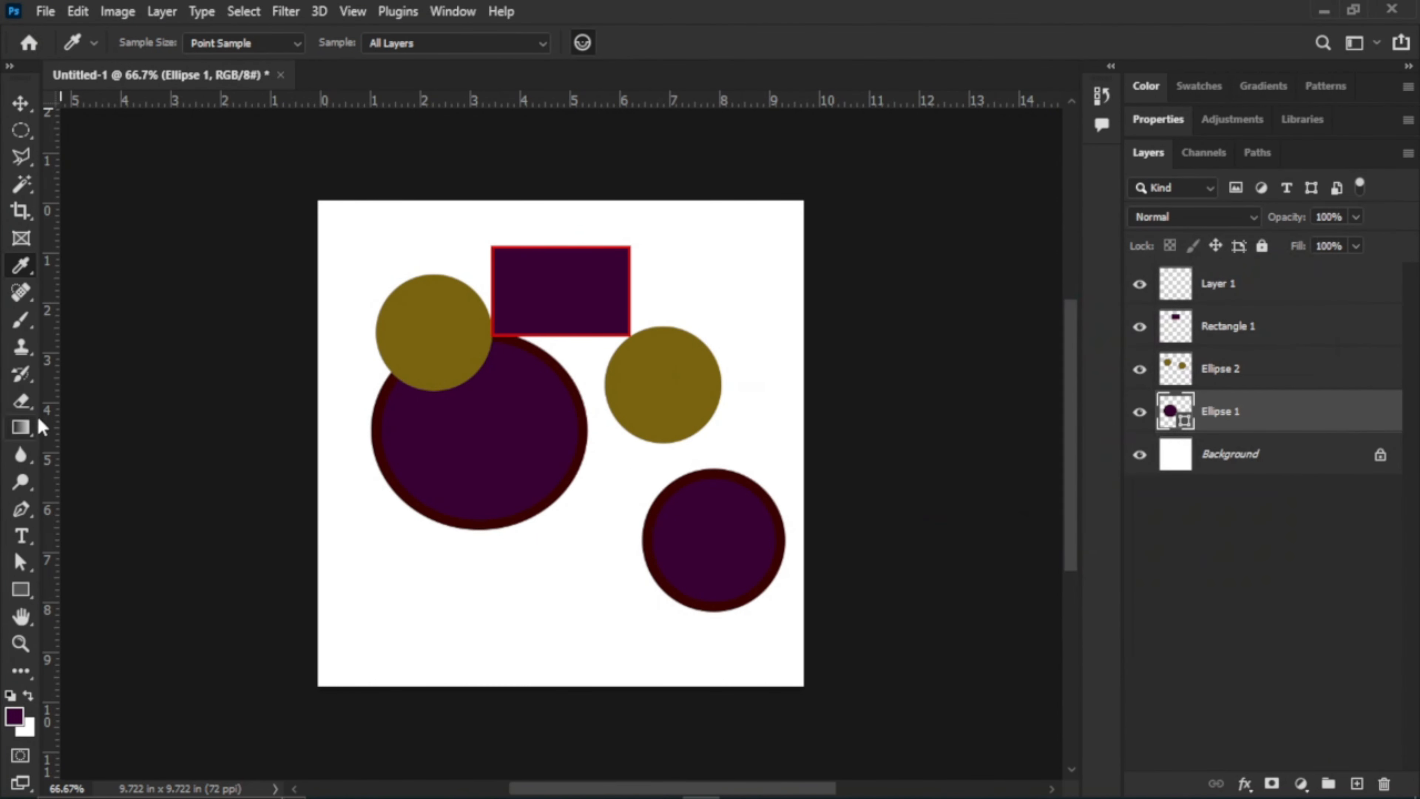
Paint scattered dark purple dots with a 15 px Brush on the Background layer, in the area between and below the purple circles
click(18, 326)
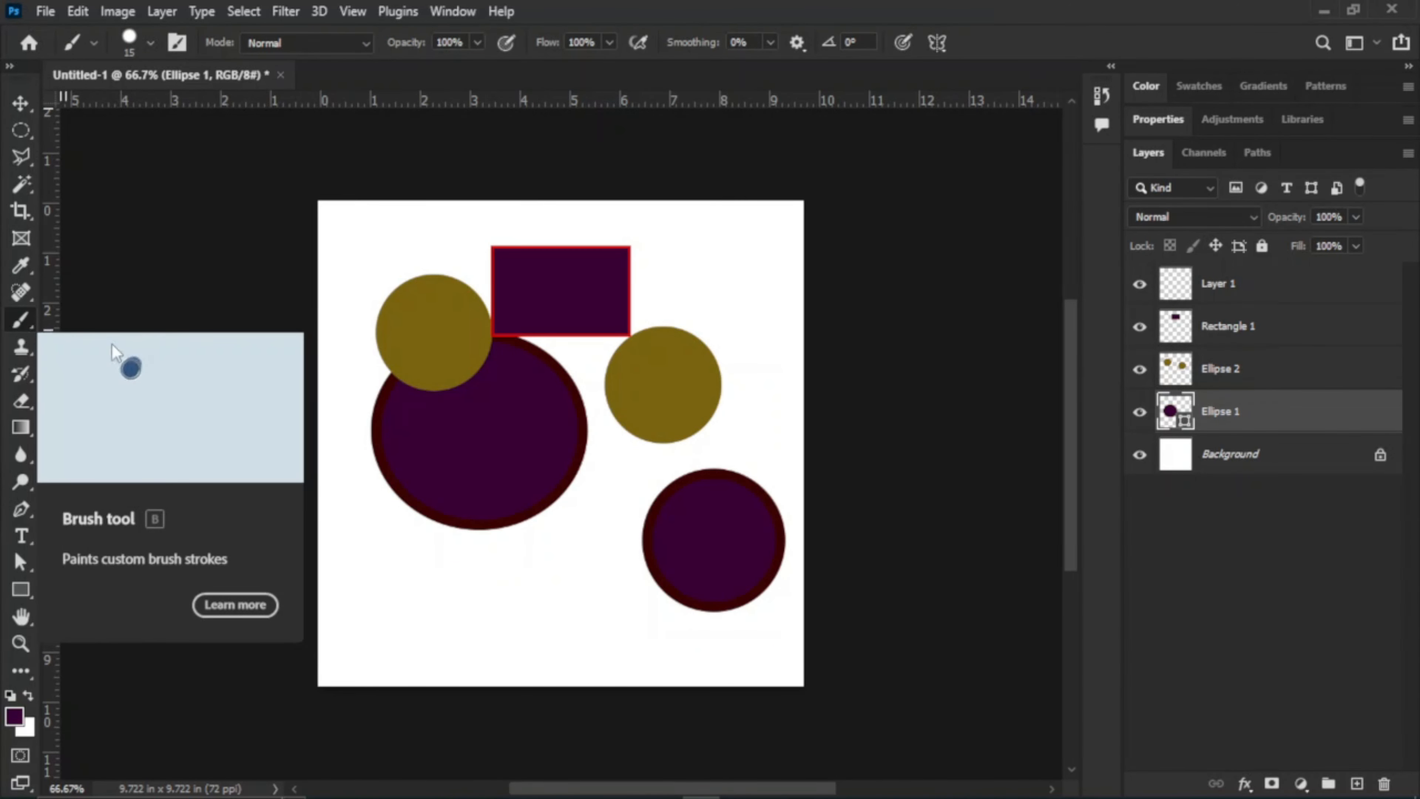
click(1294, 456)
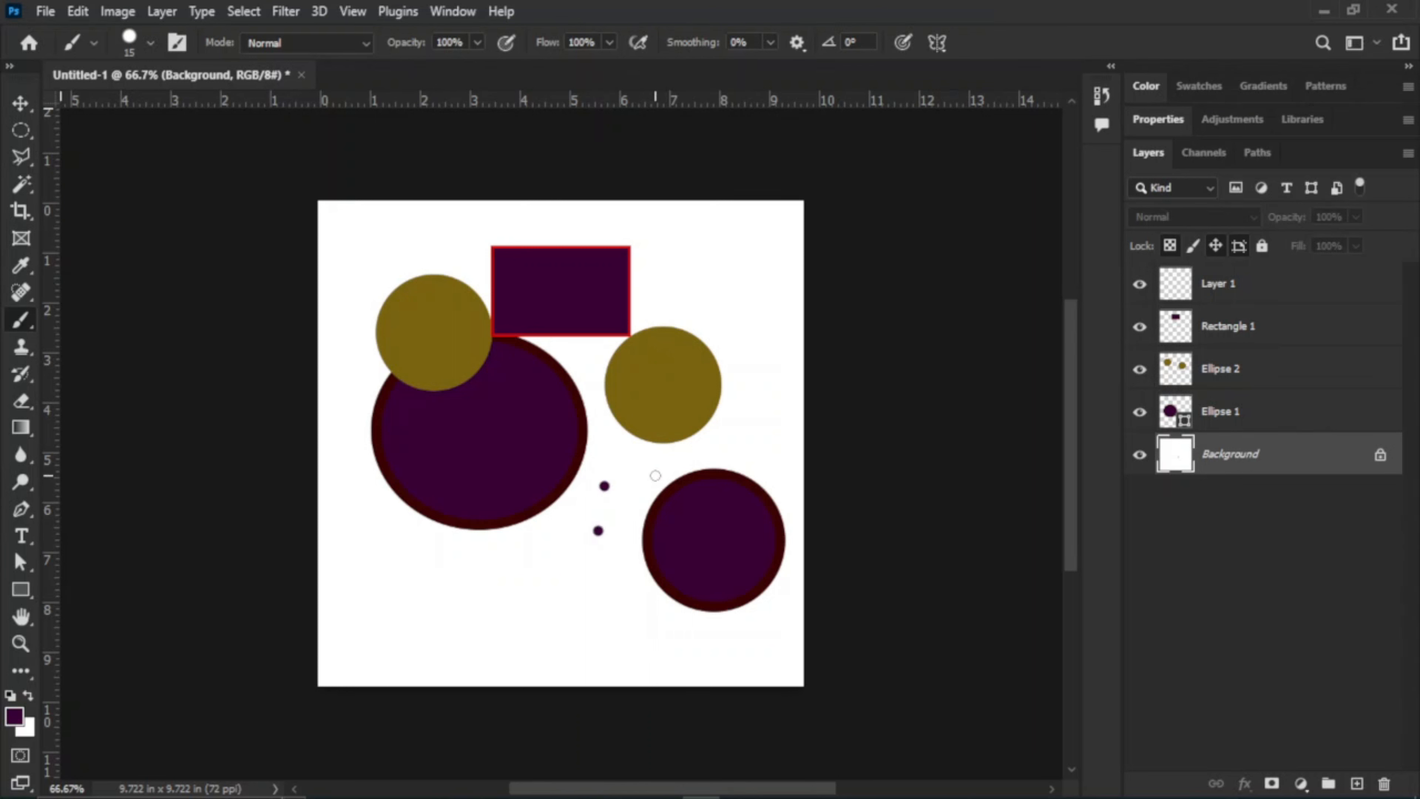
click(515, 567)
click(621, 639)
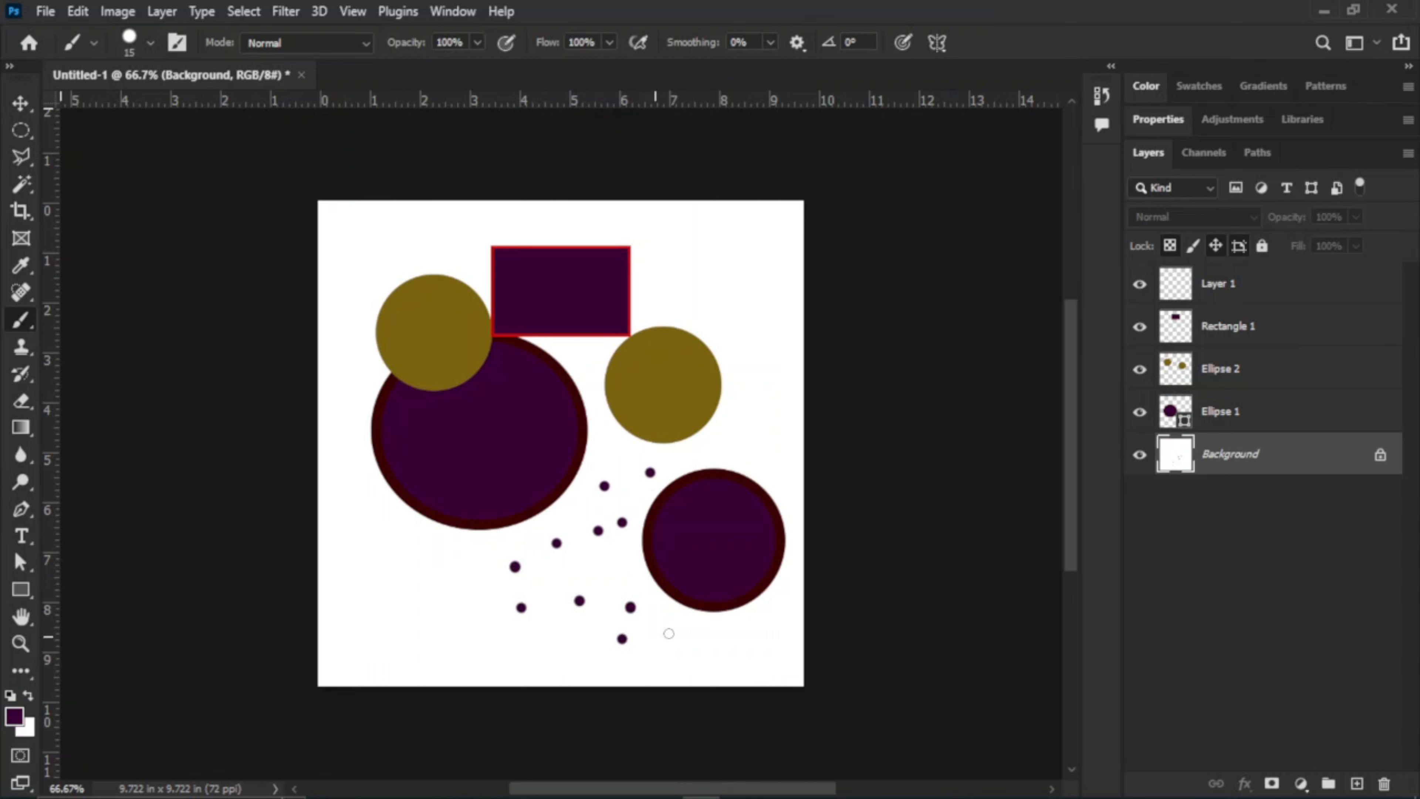
Add more dark purple brush dots on the Background layer, around the right olive circle
click(1278, 384)
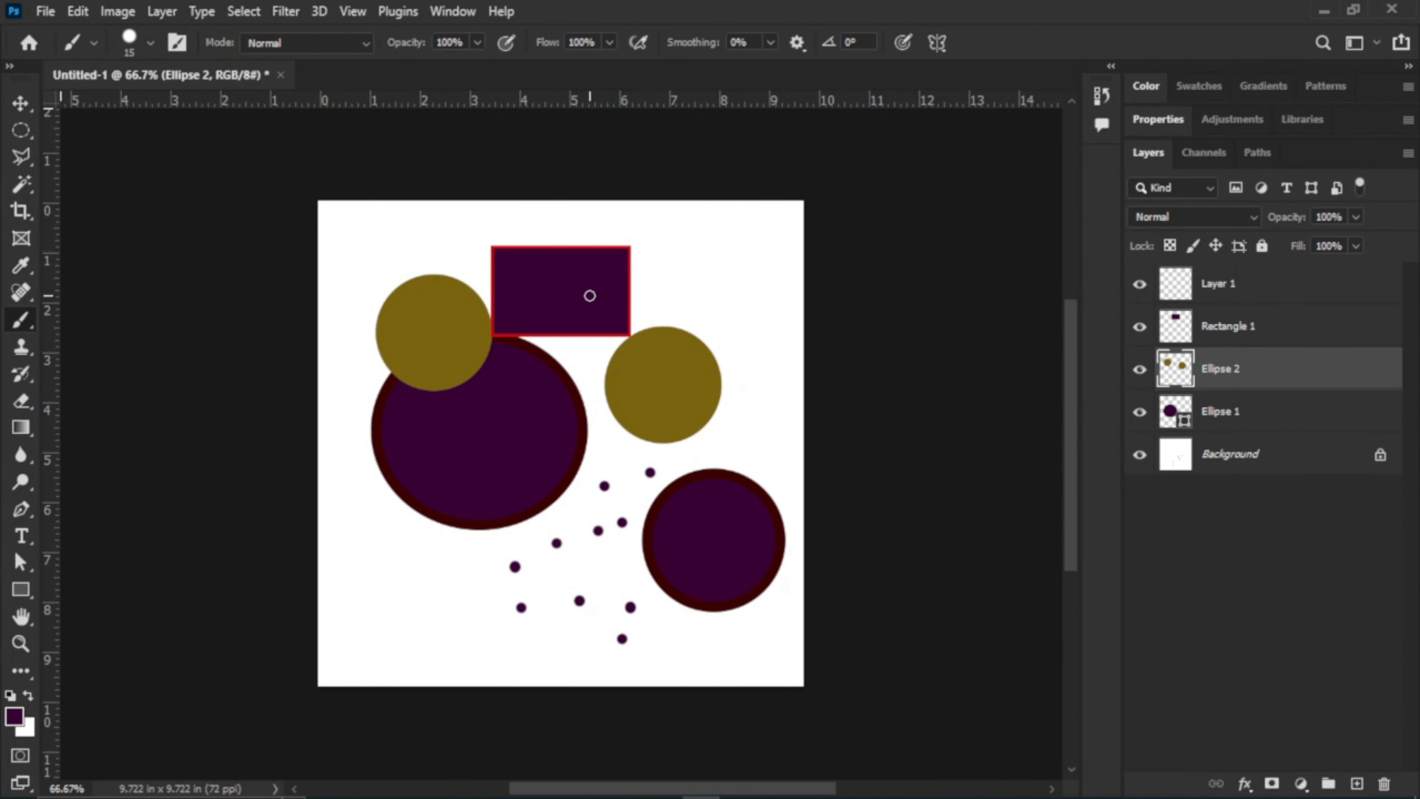
click(1291, 336)
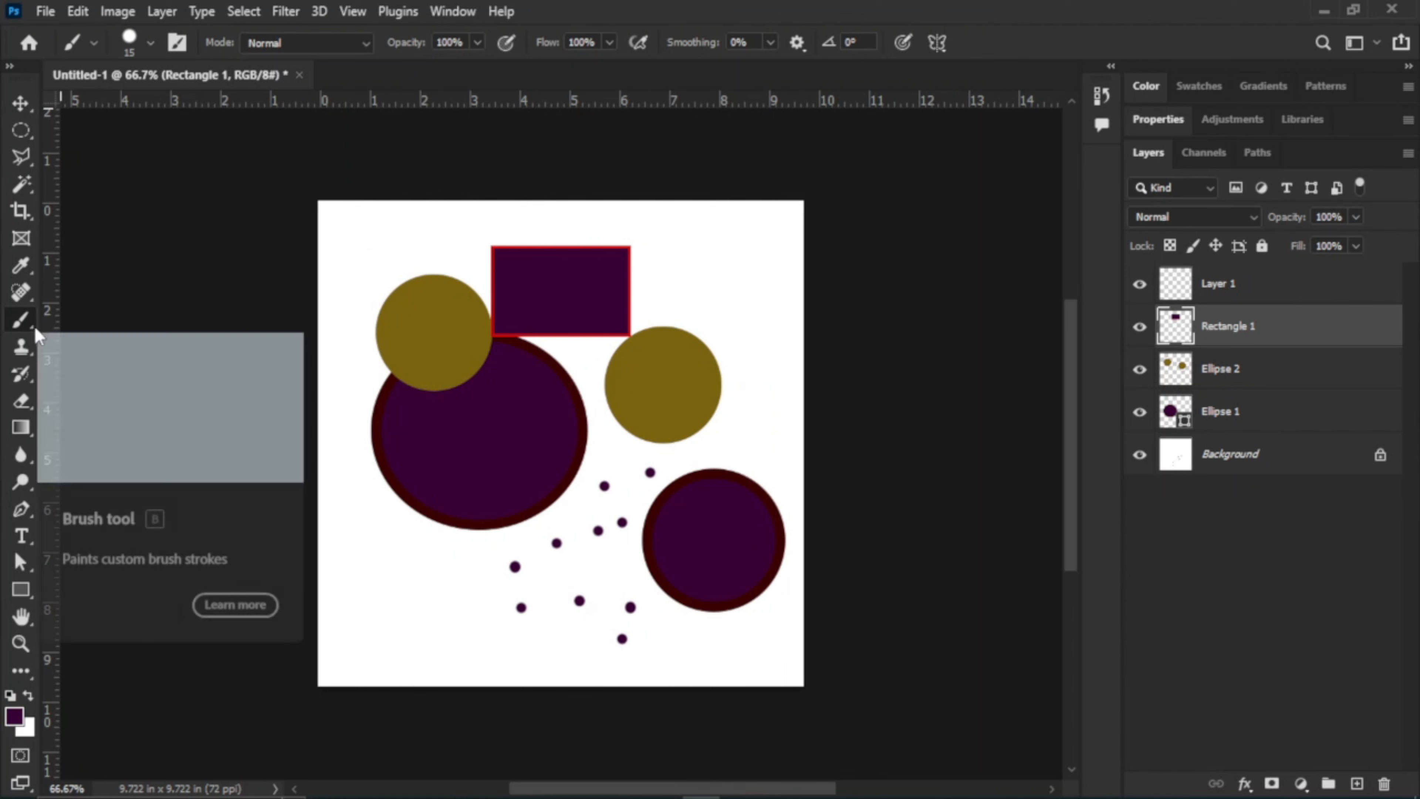
click(1286, 454)
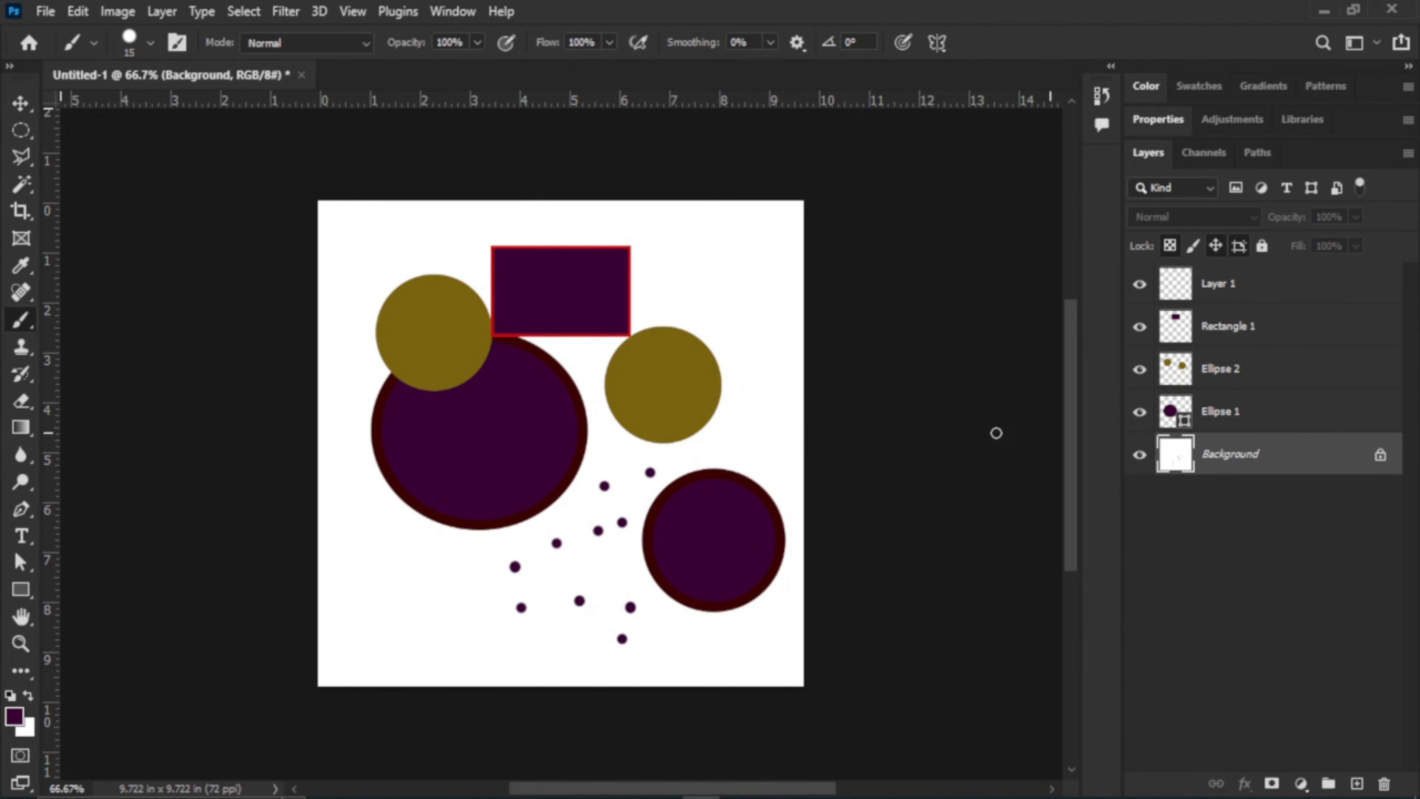
click(711, 444)
click(610, 435)
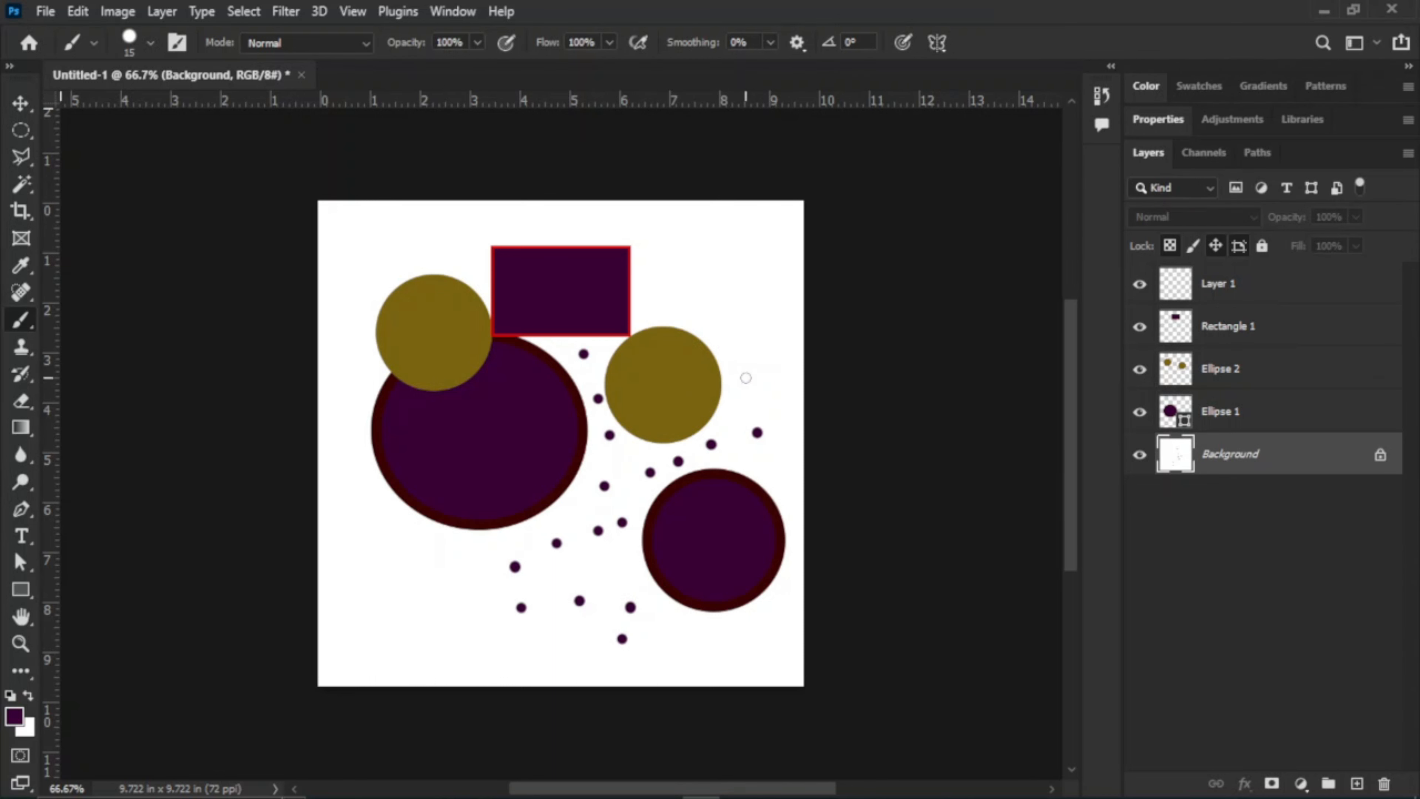
click(599, 399)
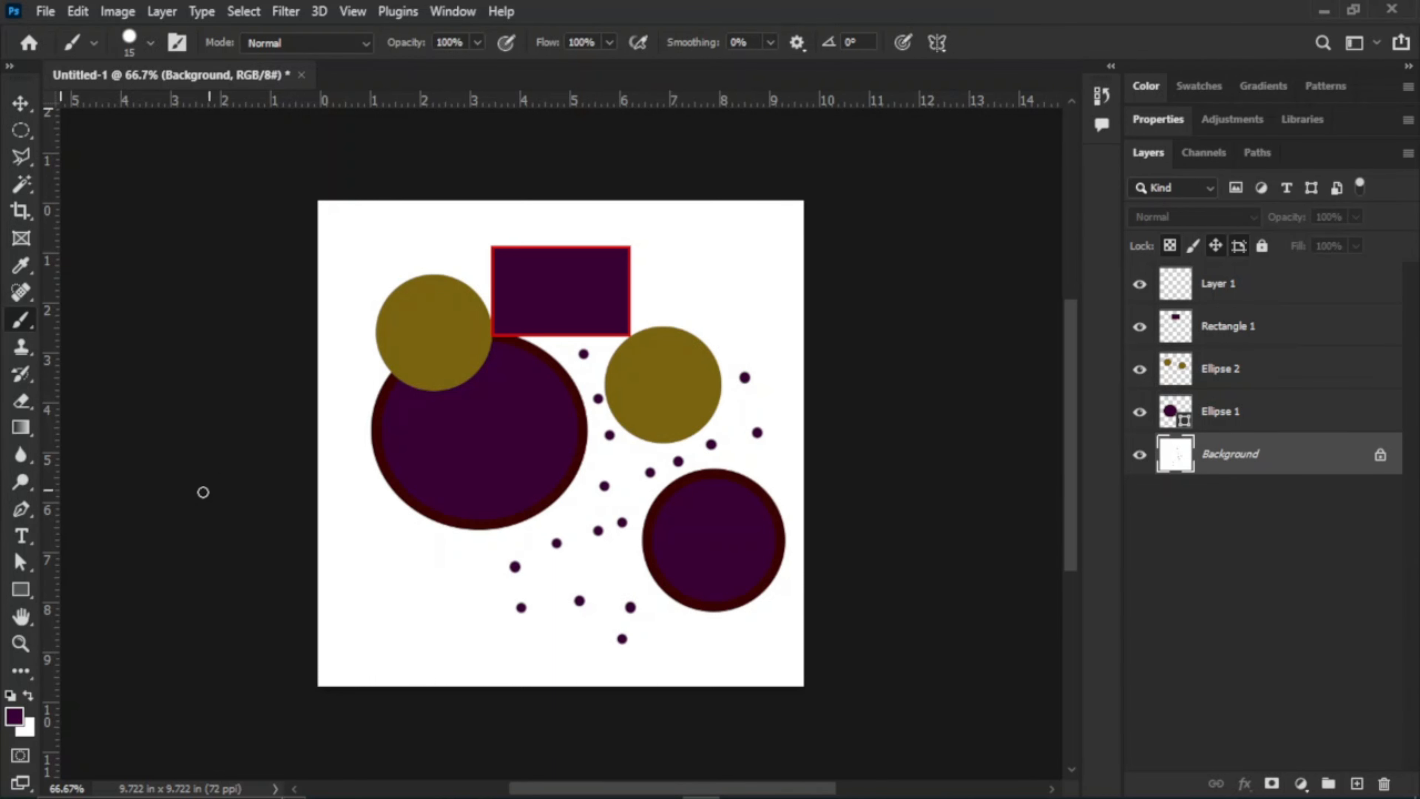
Draw a closed triangle shape about 133 by 92 px in the canvas's upper-left corner with the Pen tool
click(23, 511)
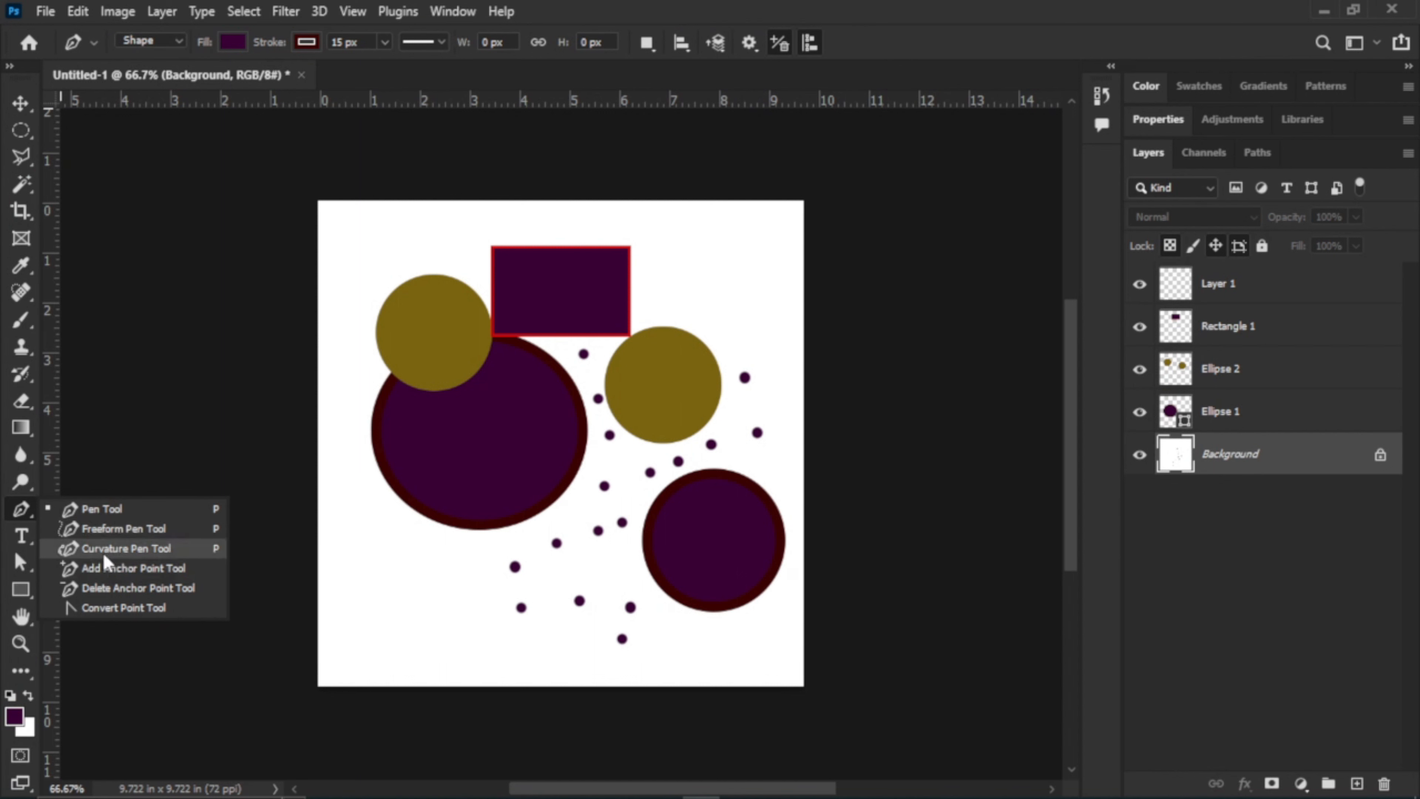
click(117, 513)
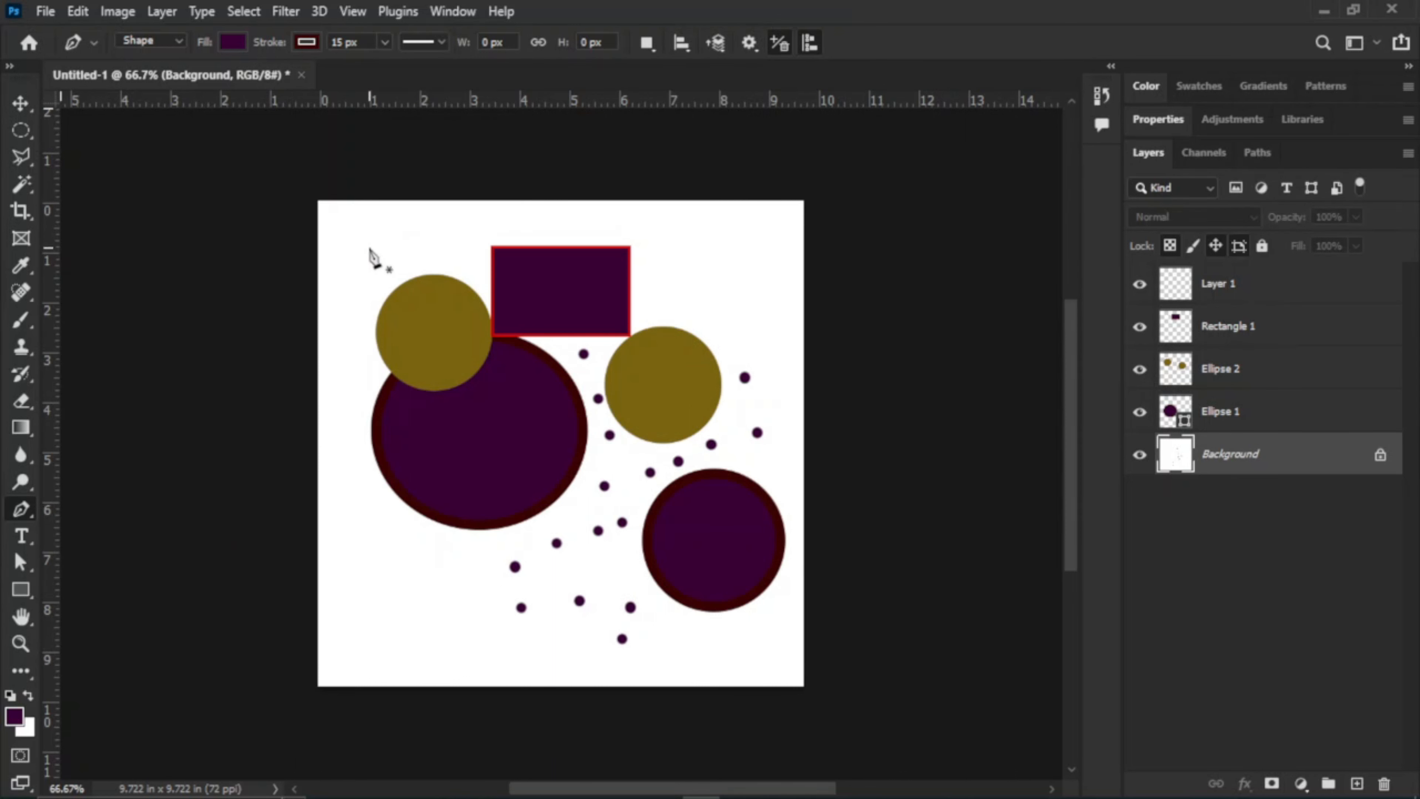
click(338, 222)
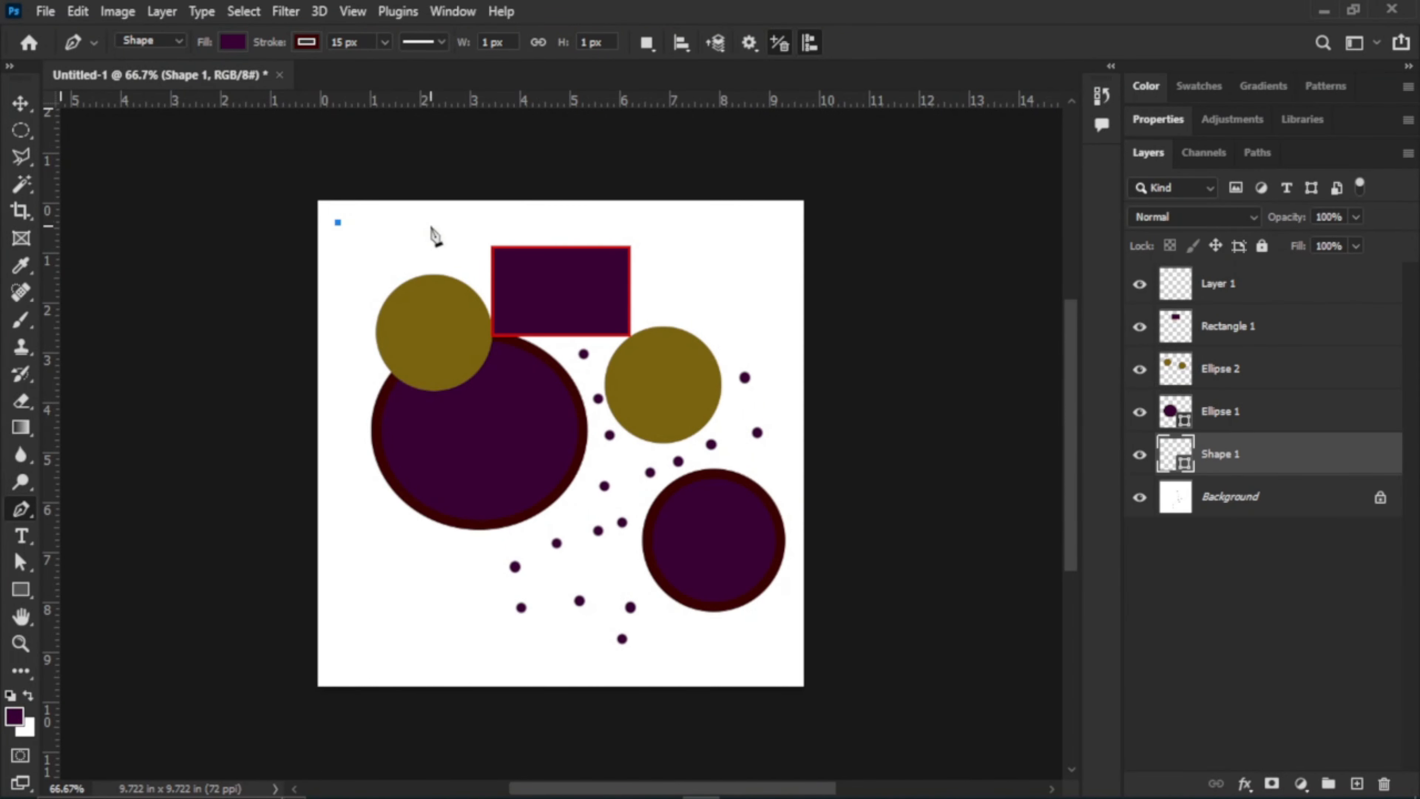
click(430, 225)
click(374, 286)
click(339, 223)
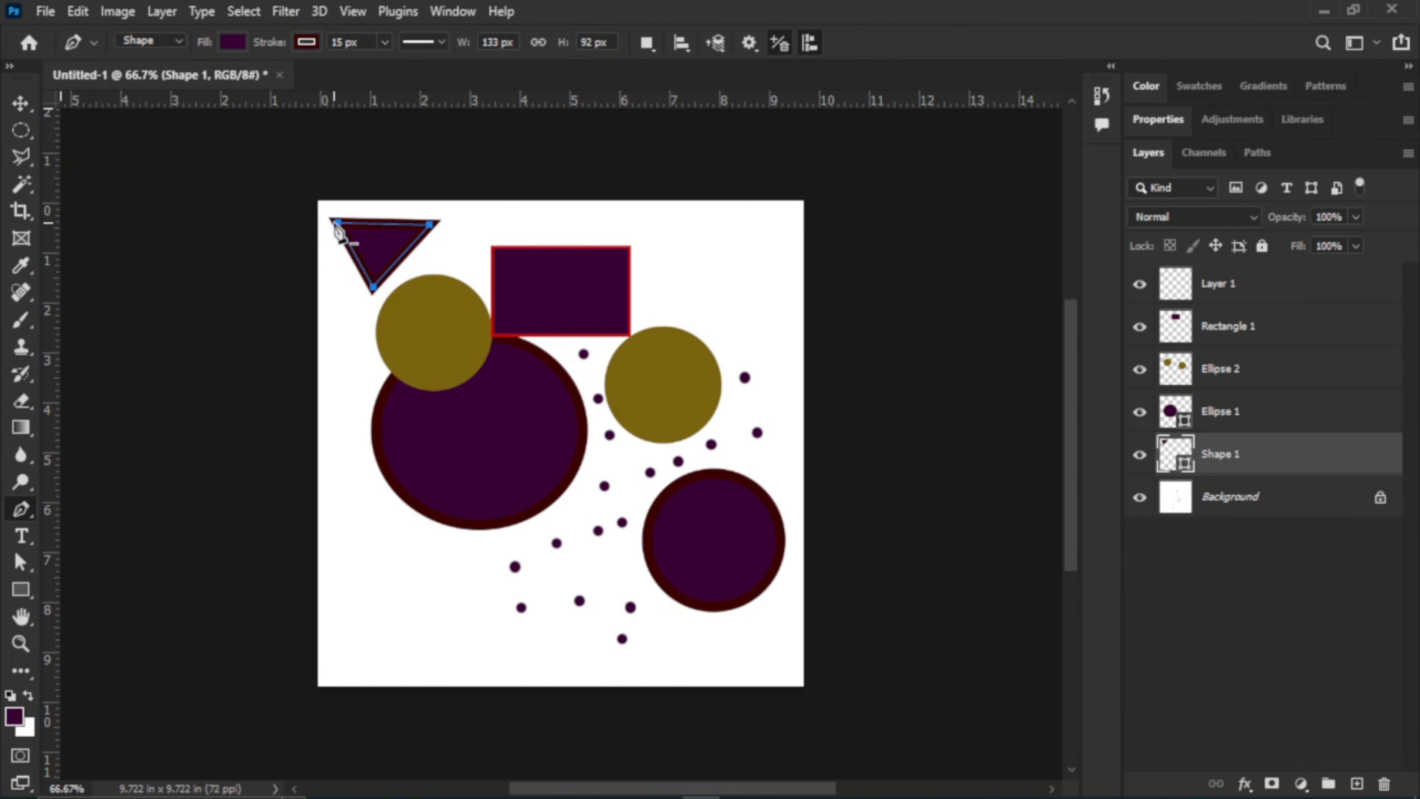
Change the triangle's stroke color to the recently used olive
click(20, 102)
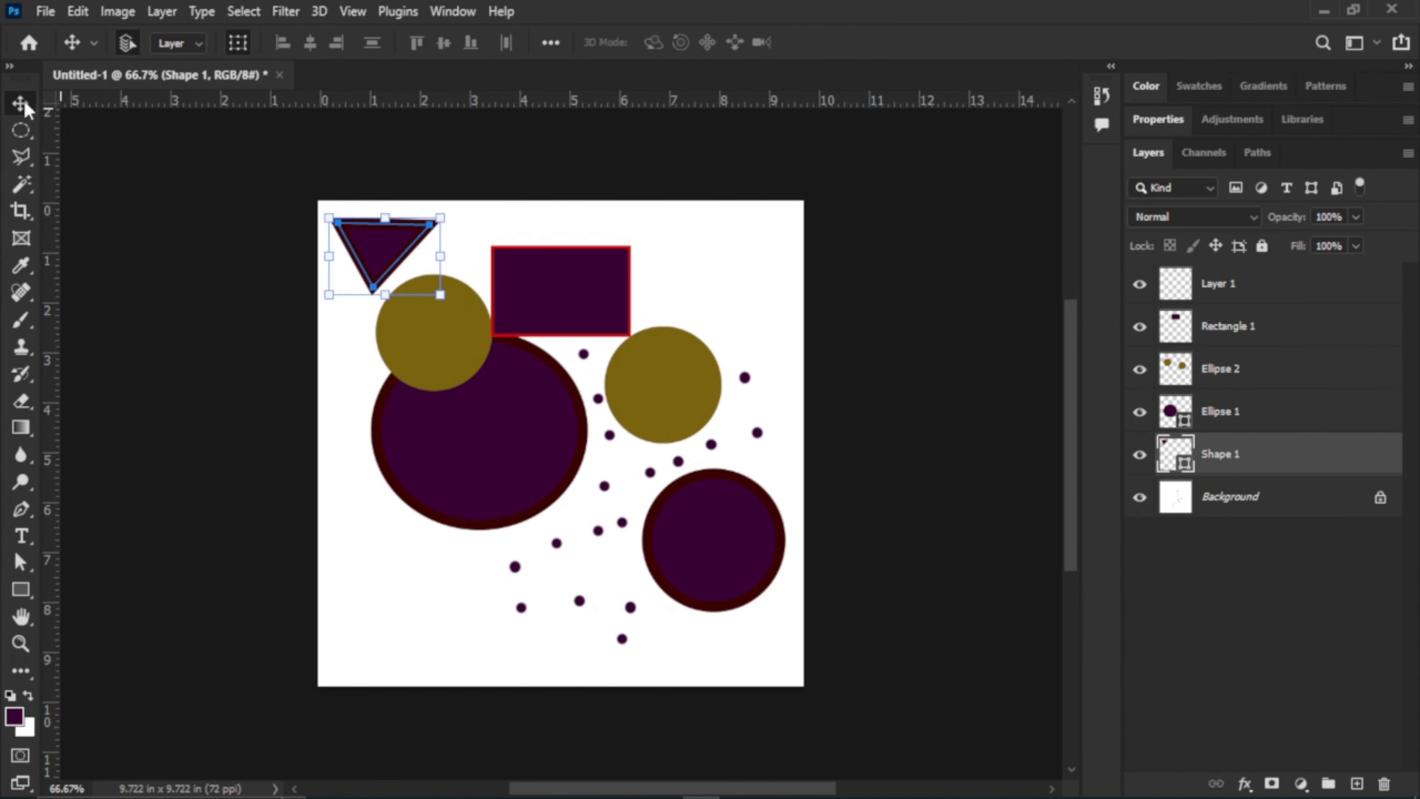
click(20, 593)
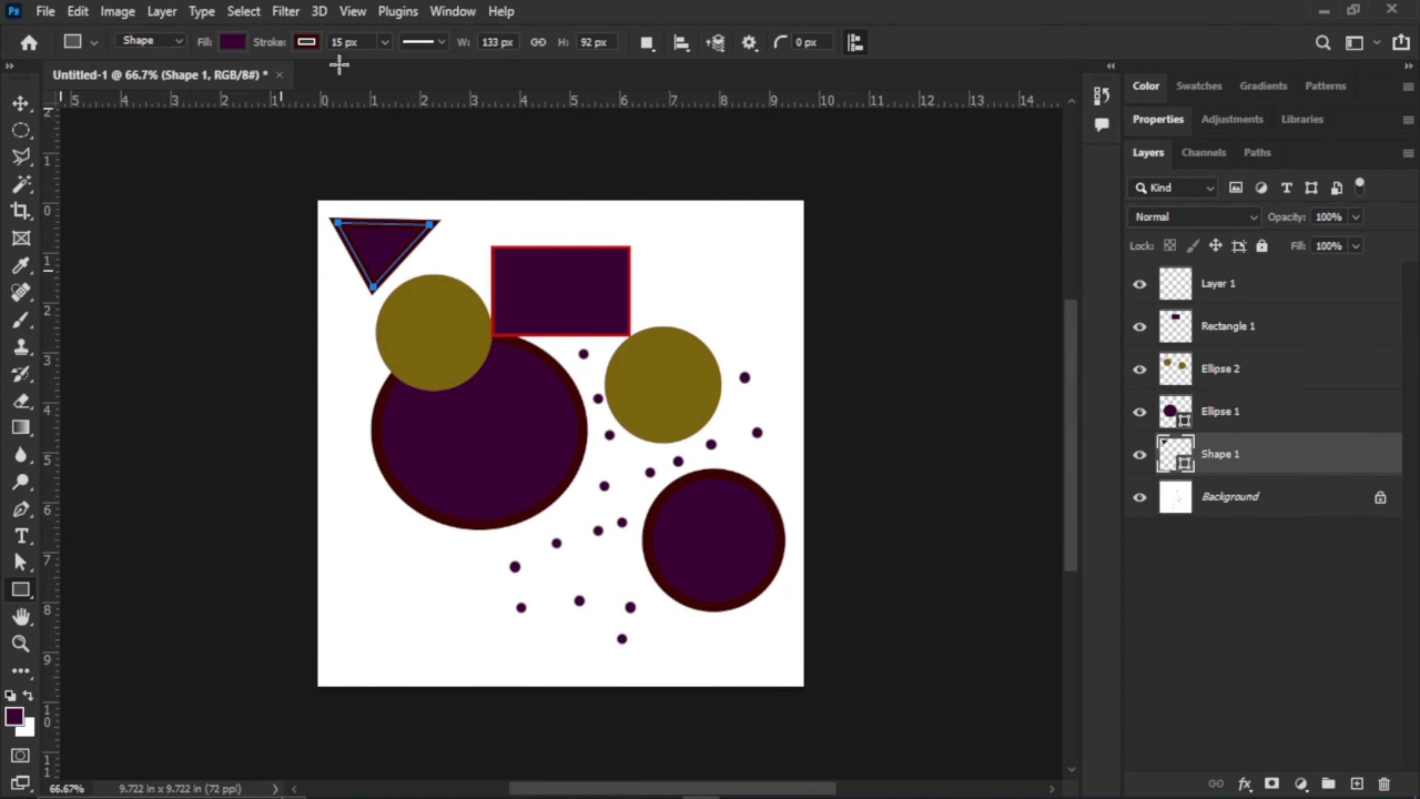
click(305, 41)
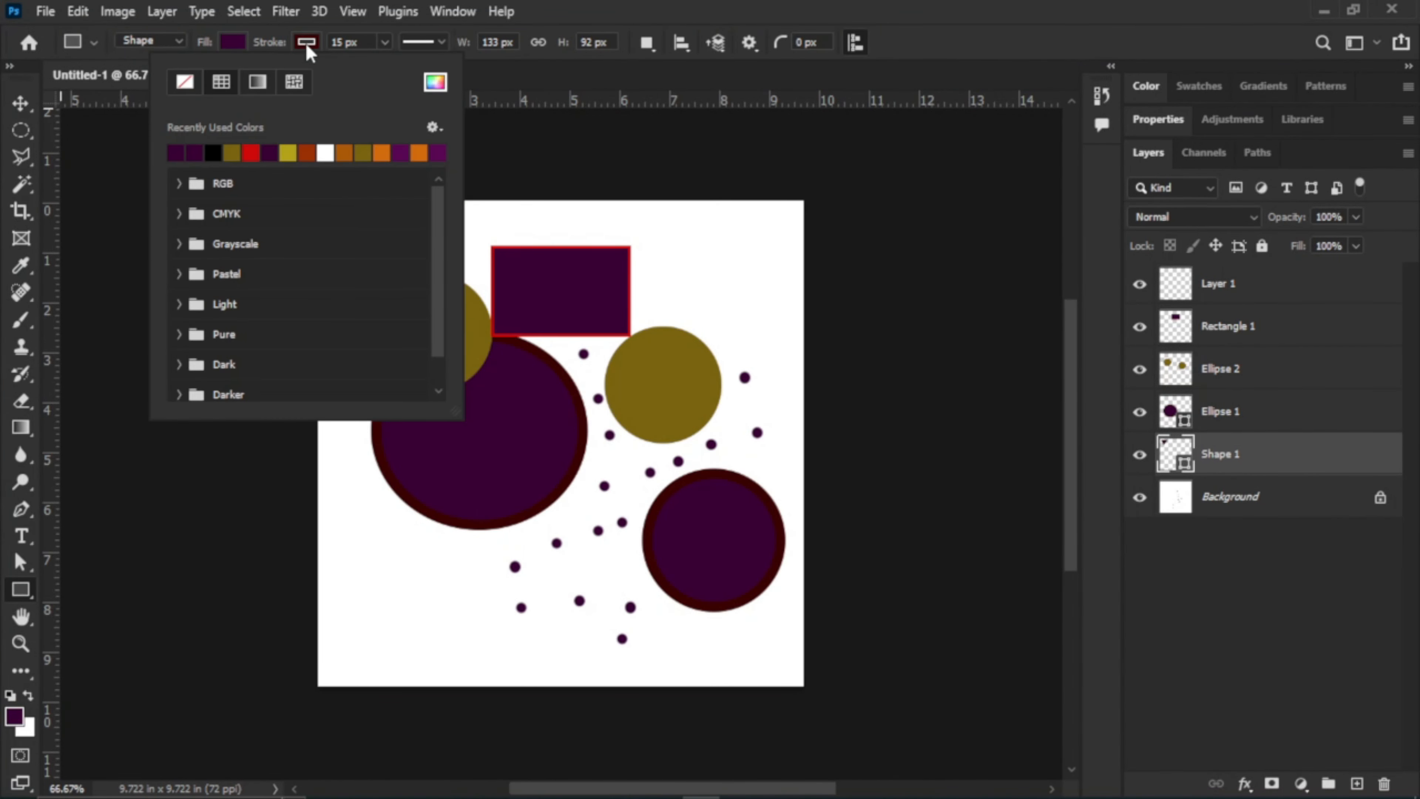
click(234, 149)
click(380, 41)
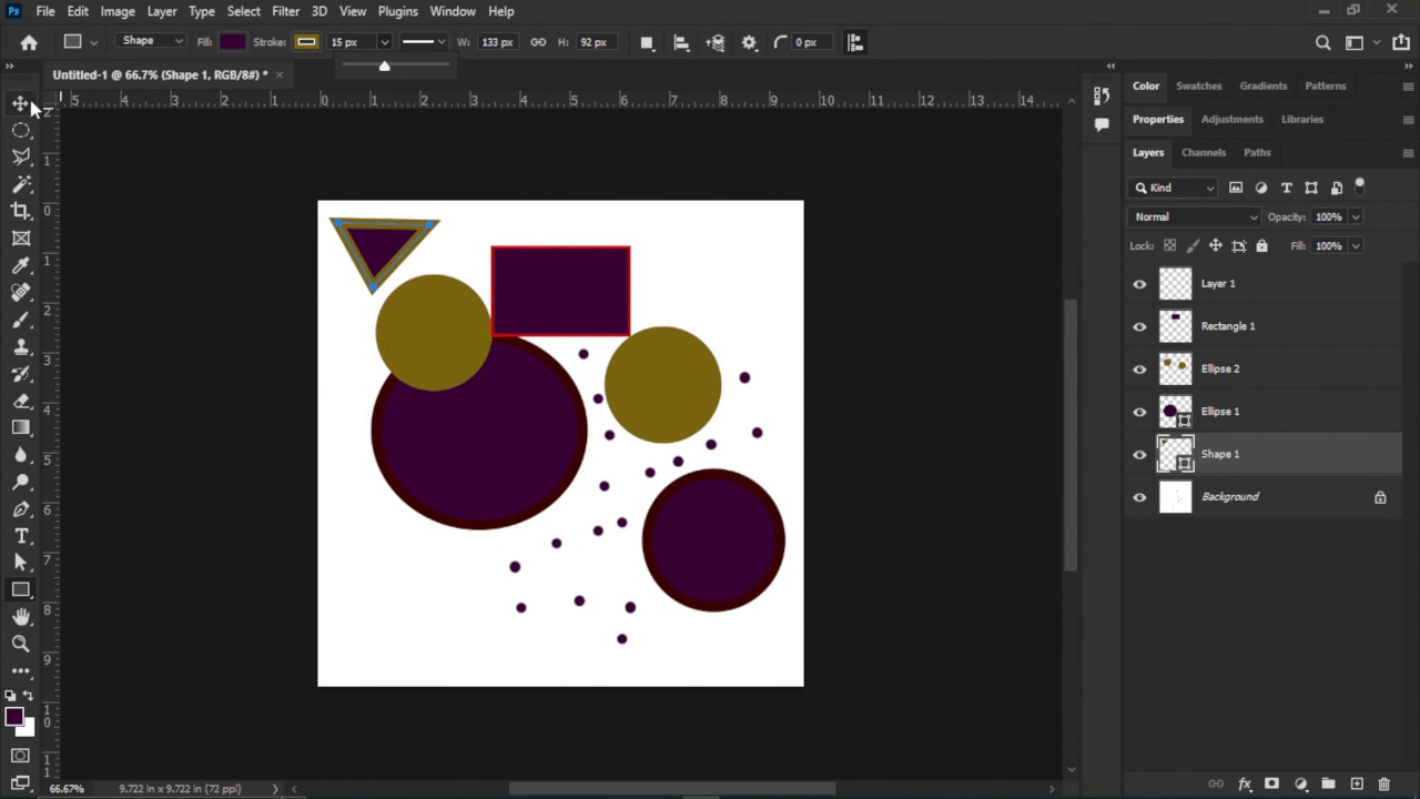
Move the triangle to the right of the purple rectangle and set its stroke width to 5.71 px
click(21, 102)
drag(400, 252, 724, 288)
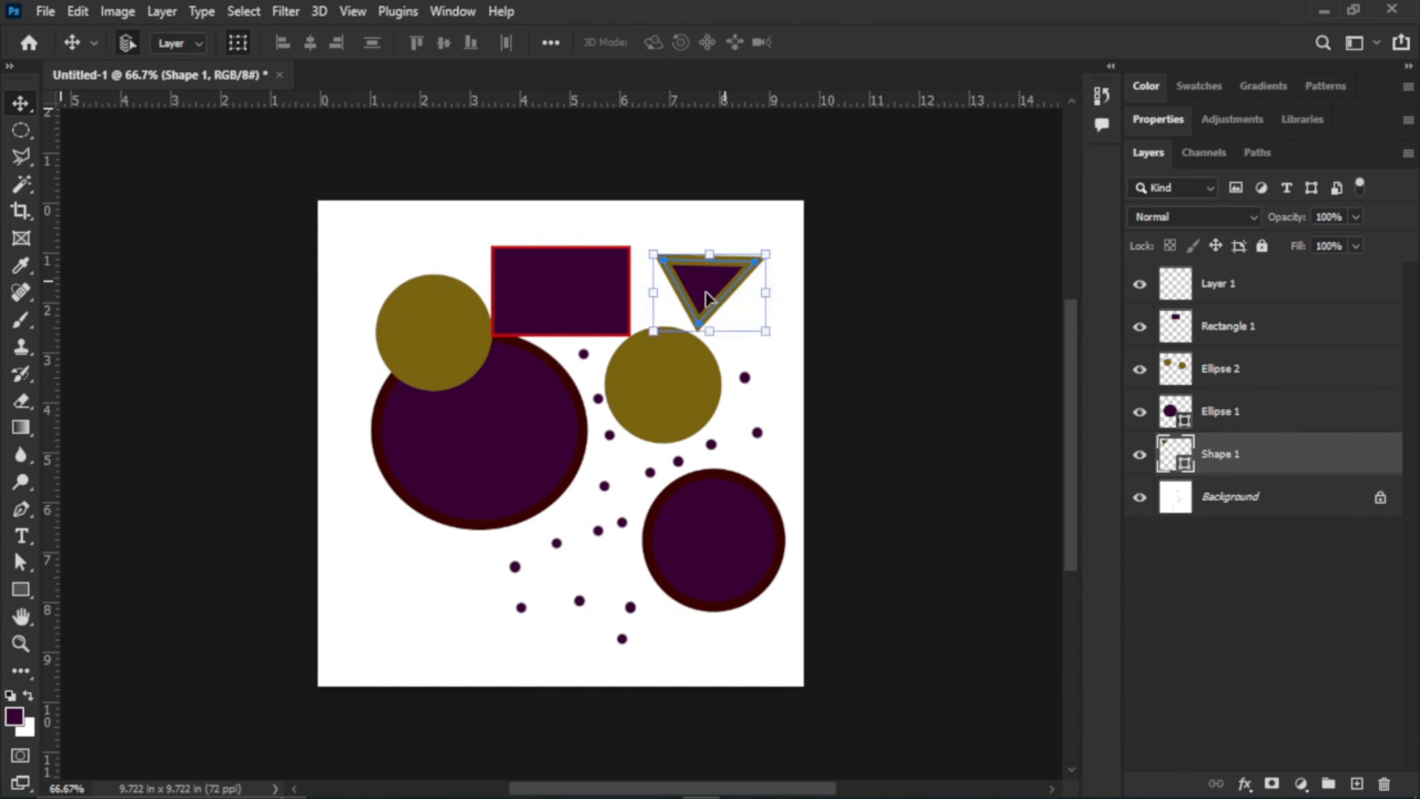
click(21, 590)
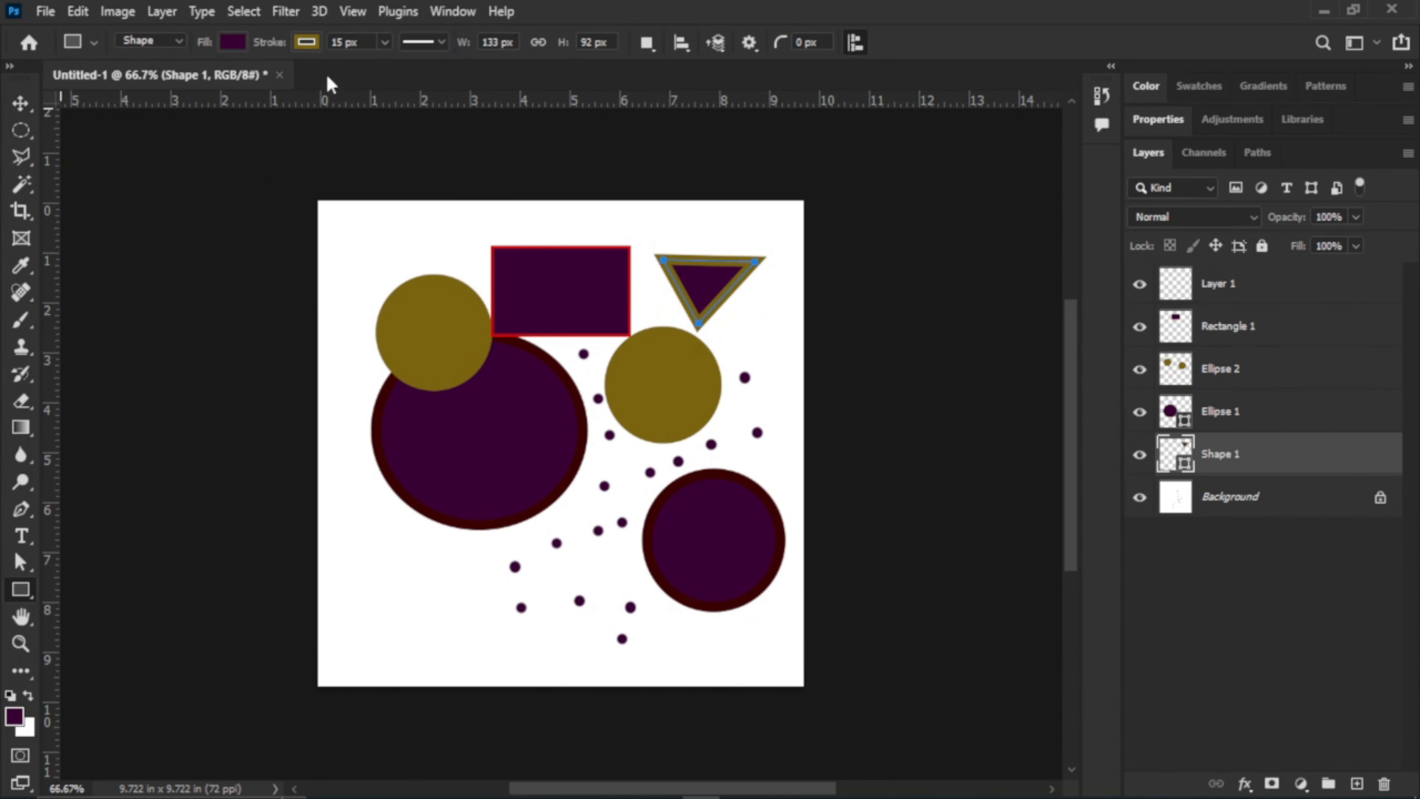
click(385, 42)
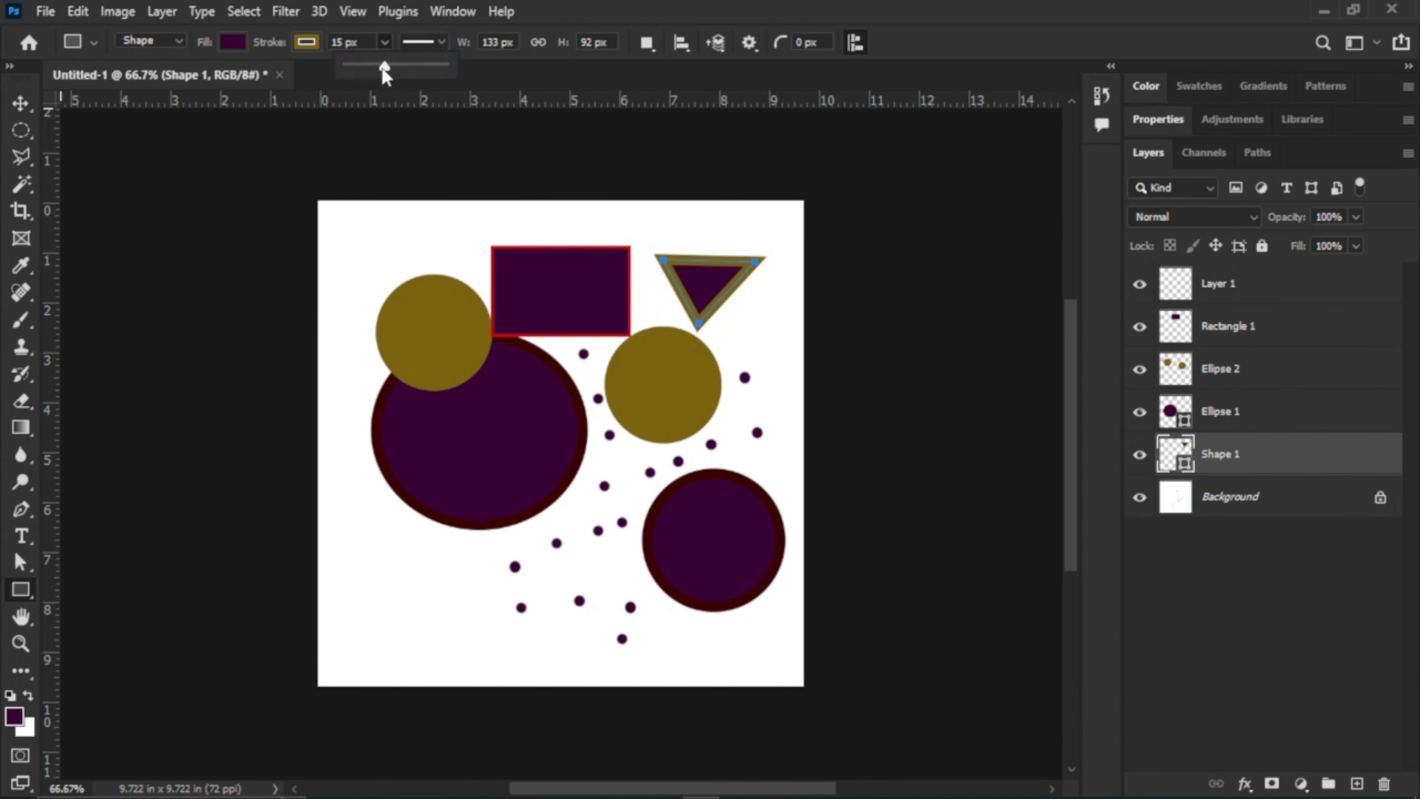
drag(386, 77, 373, 78)
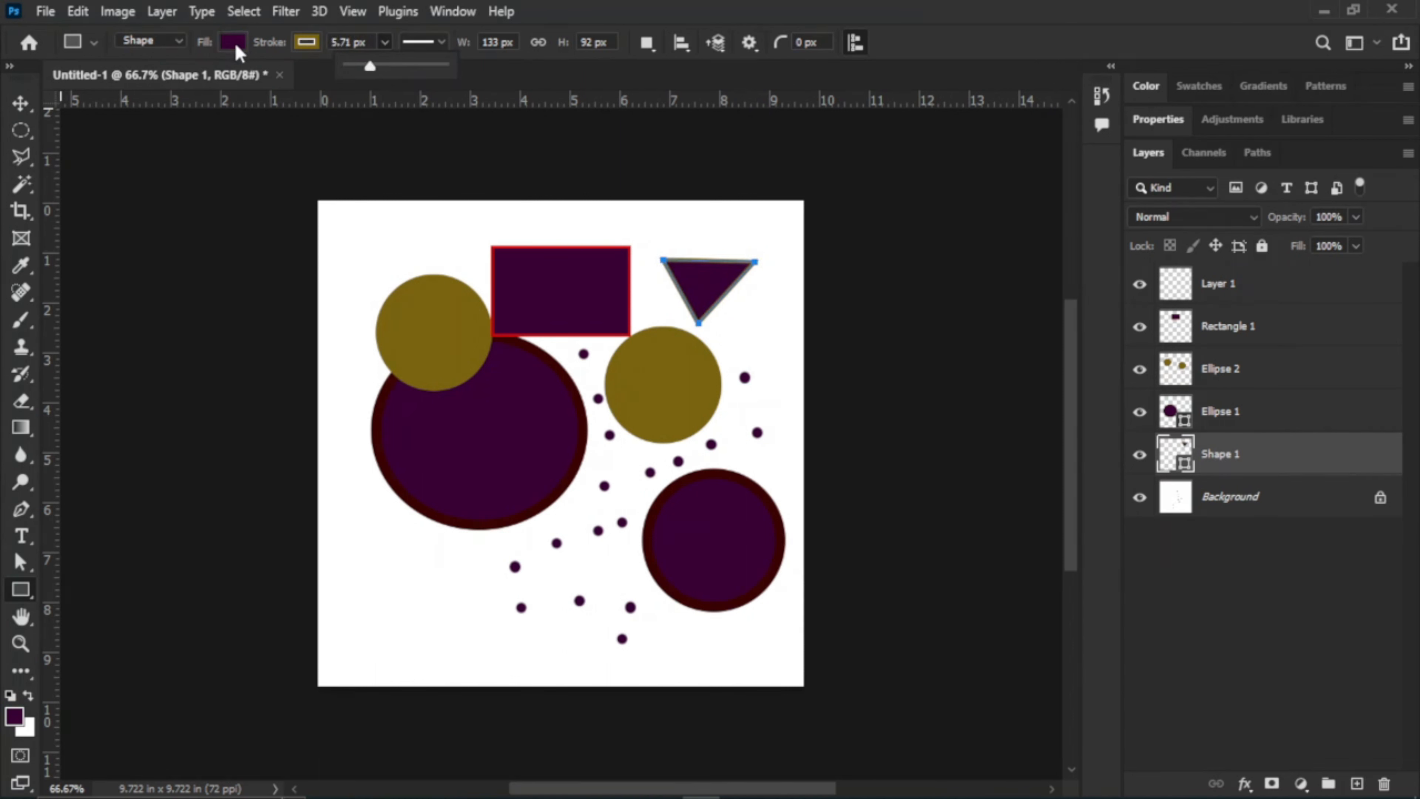
Try the triangle without a stroke, and restore its olive stroke color
click(306, 41)
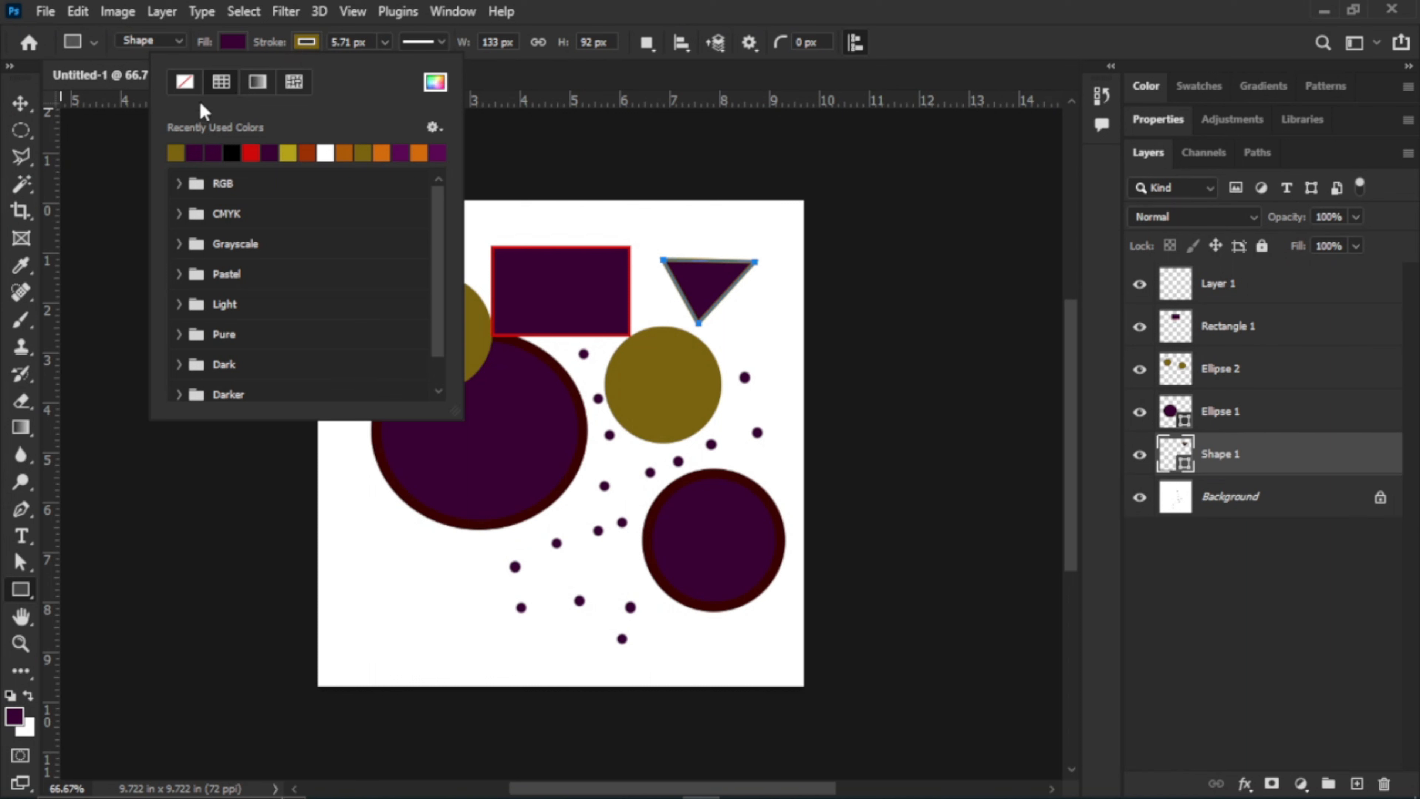
click(185, 82)
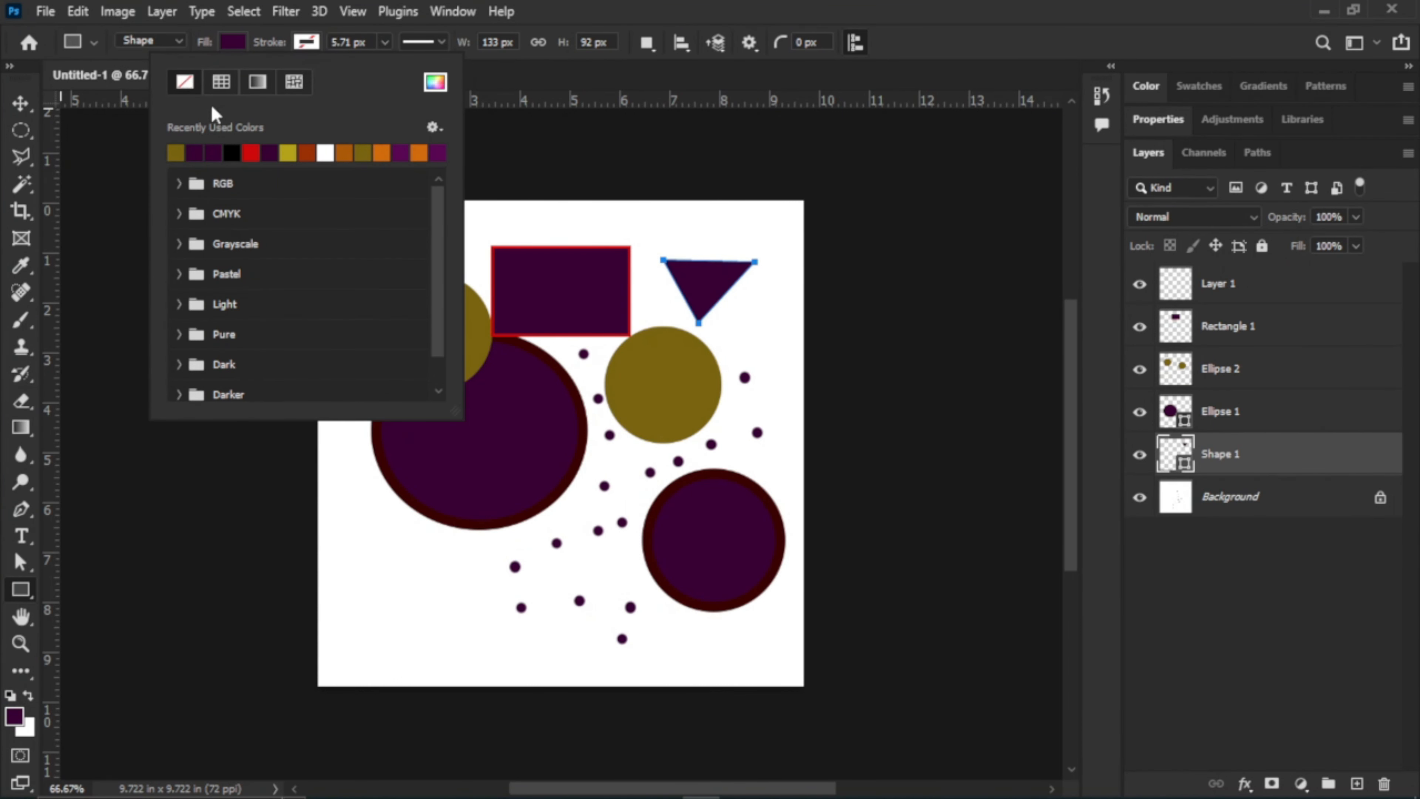
click(177, 152)
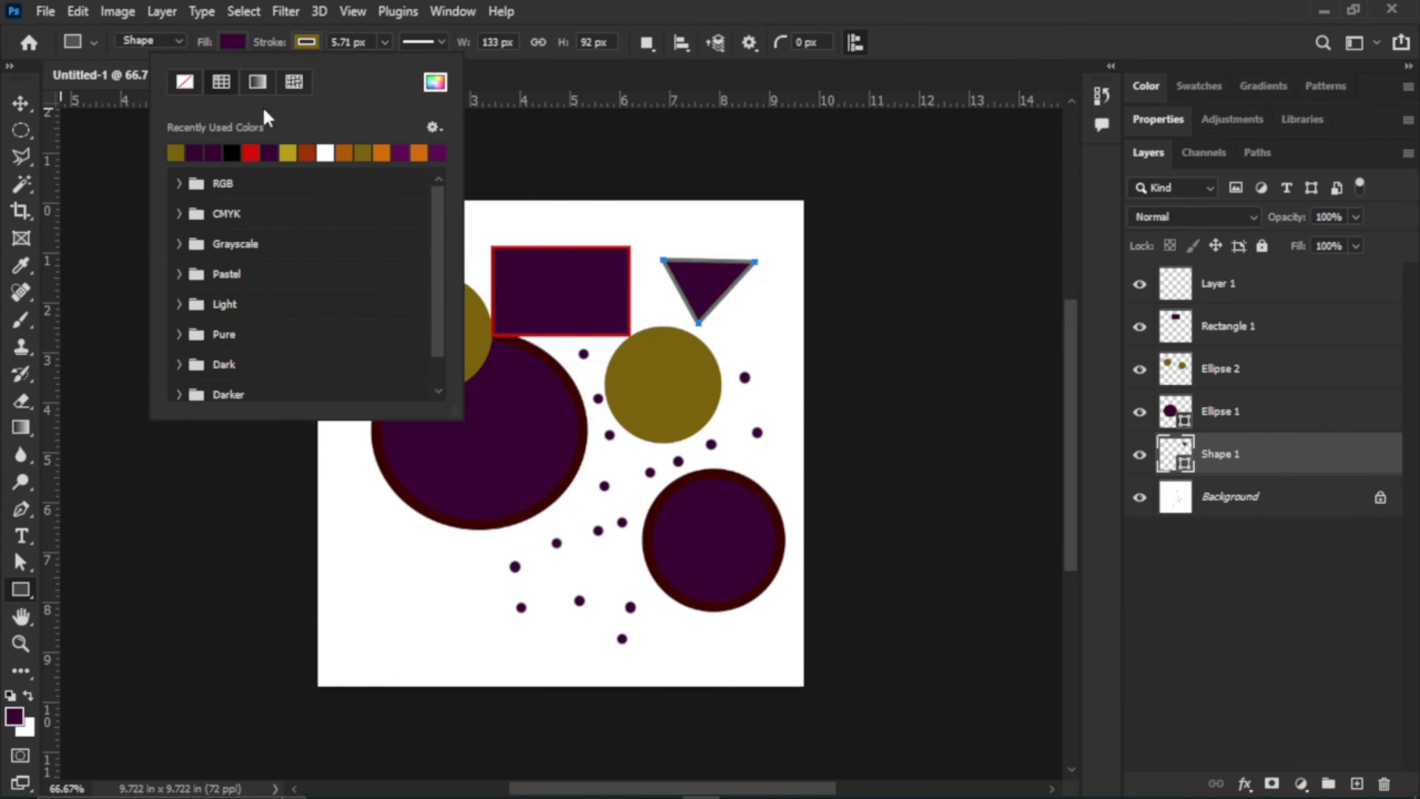
Fill the triangle with red, move it up level with the rectangle's top edge, and deselect it
click(232, 42)
click(178, 150)
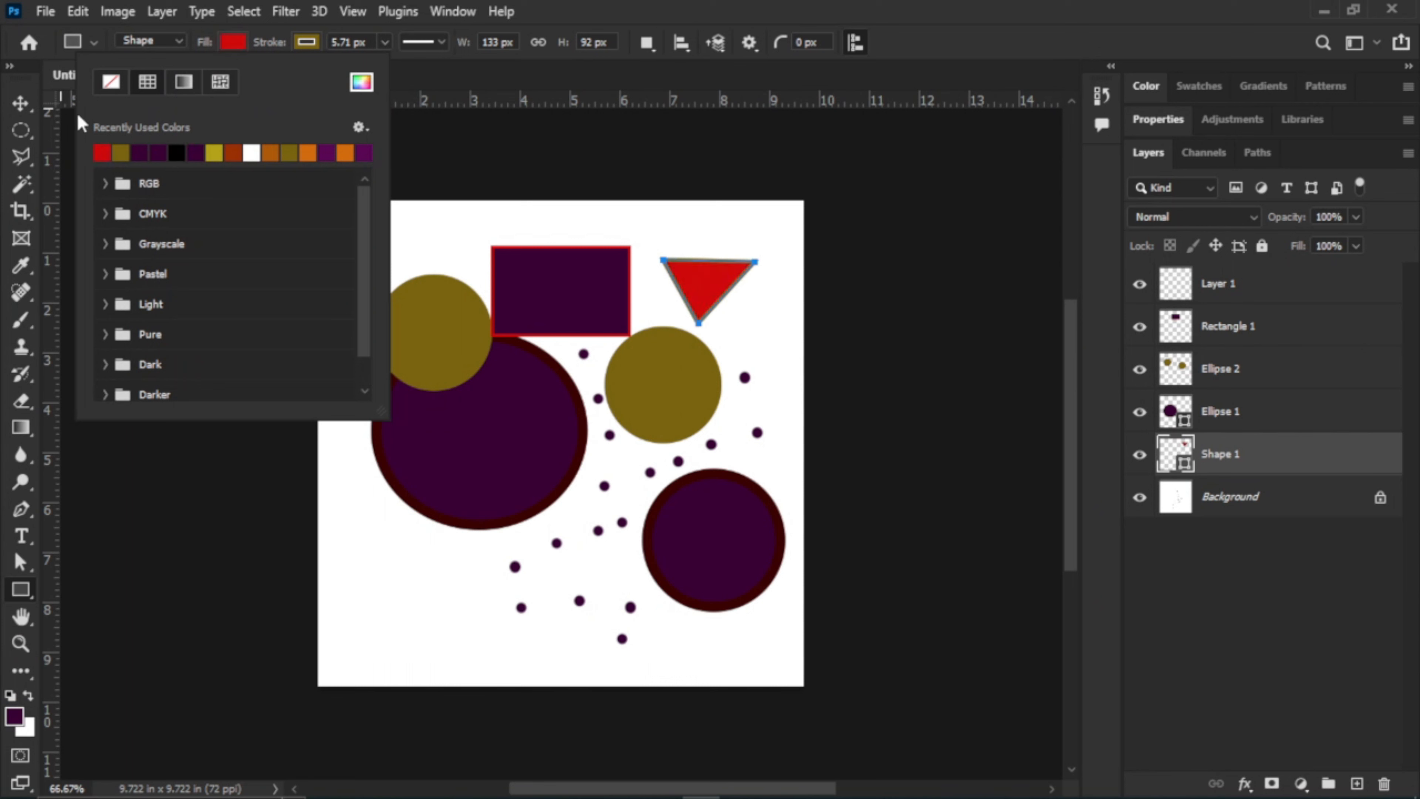
click(21, 103)
click(538, 228)
drag(691, 275, 687, 273)
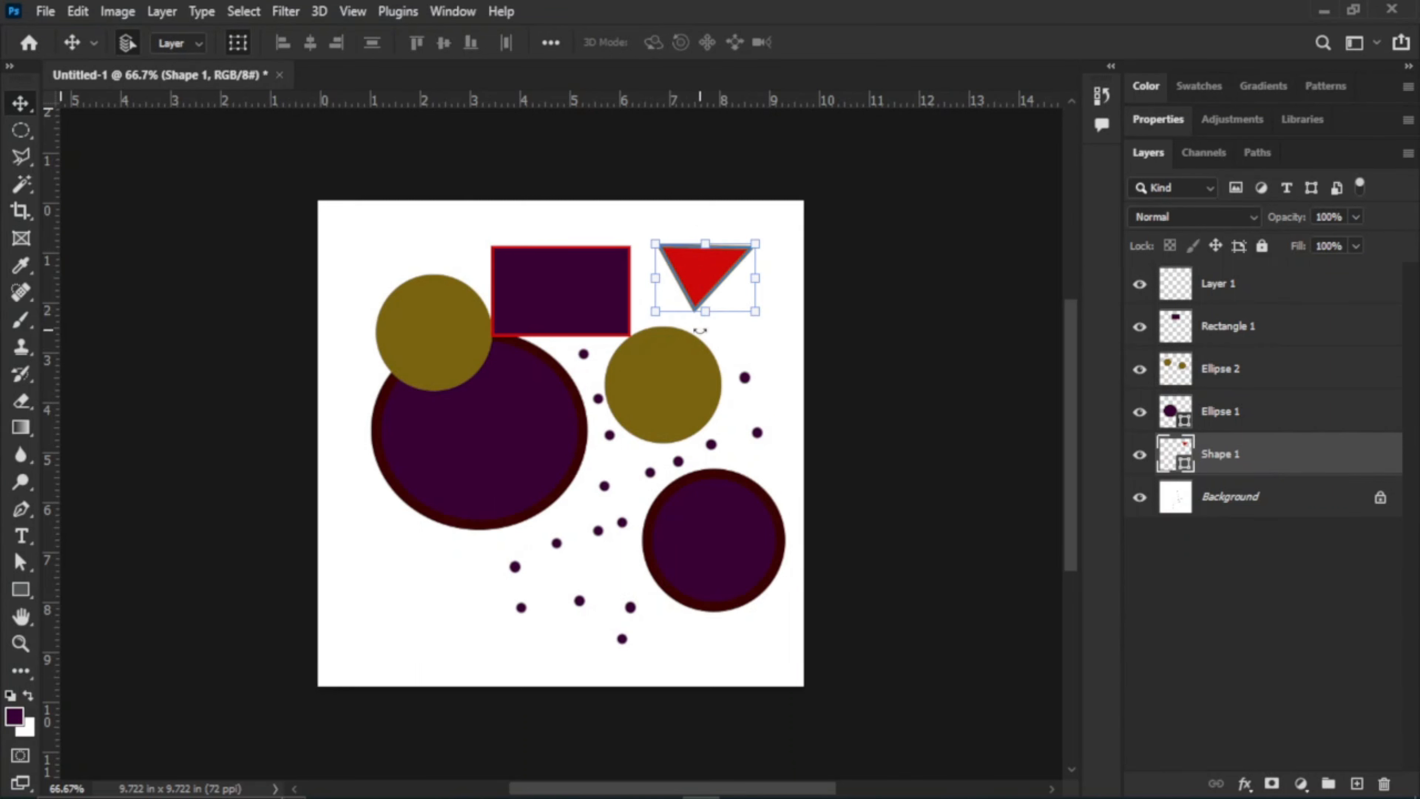
click(501, 231)
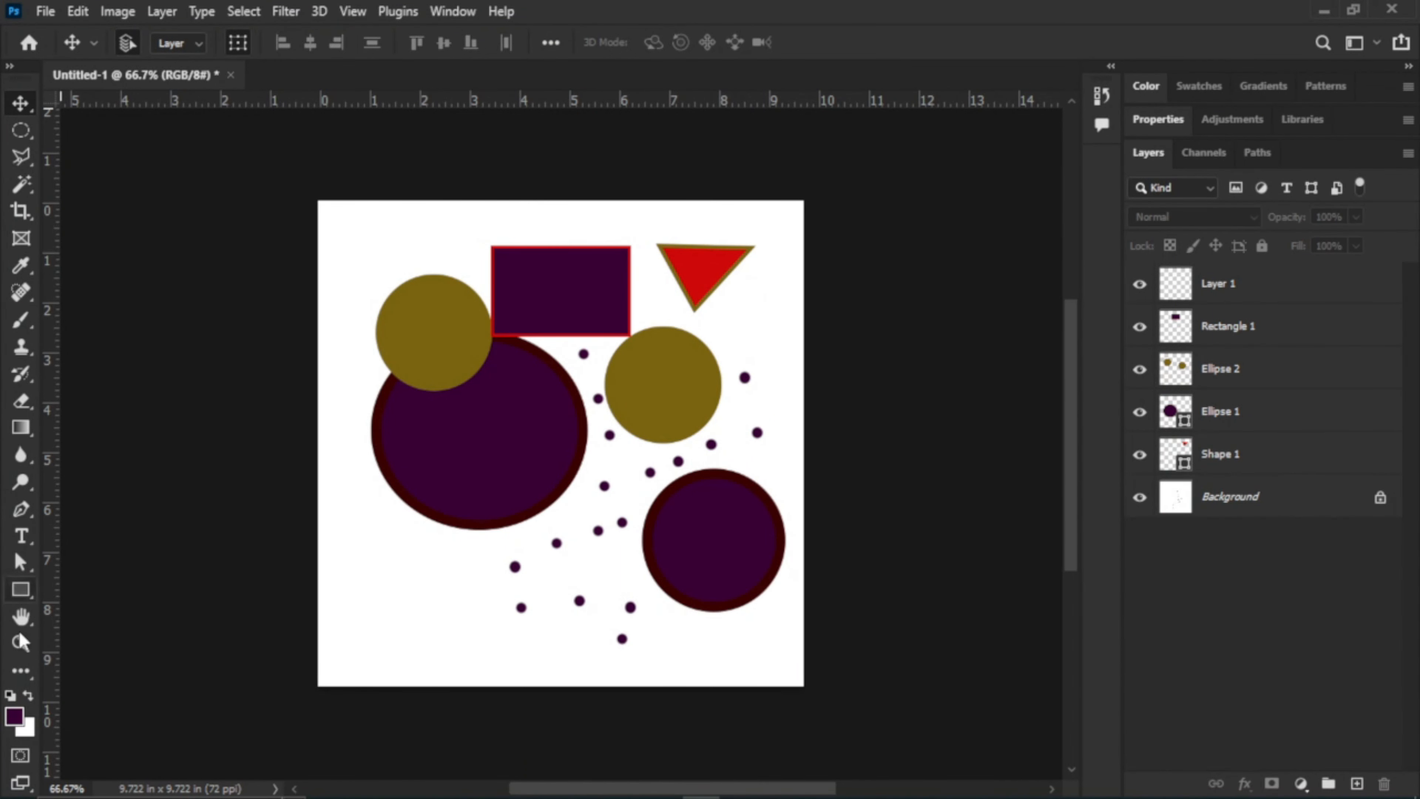
click(18, 565)
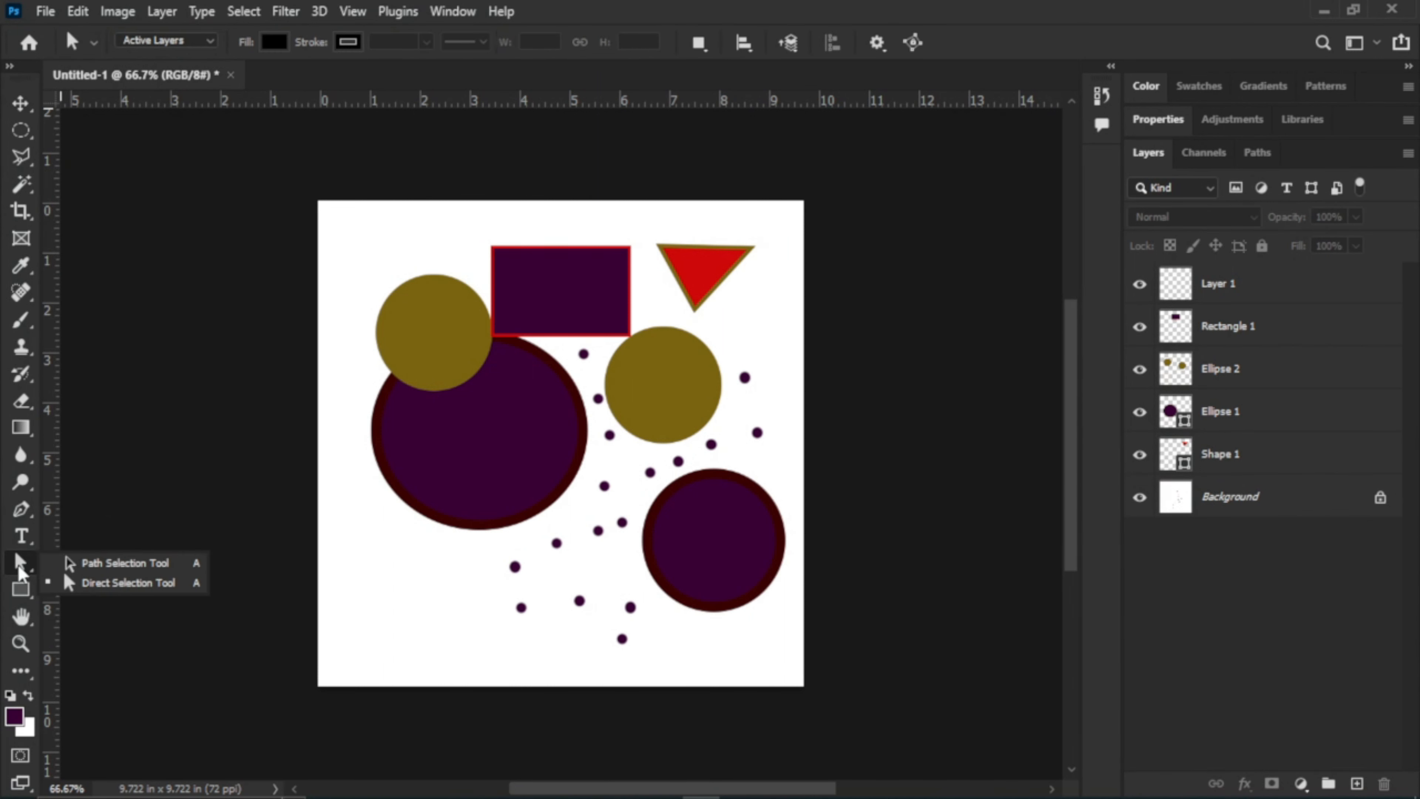
click(111, 585)
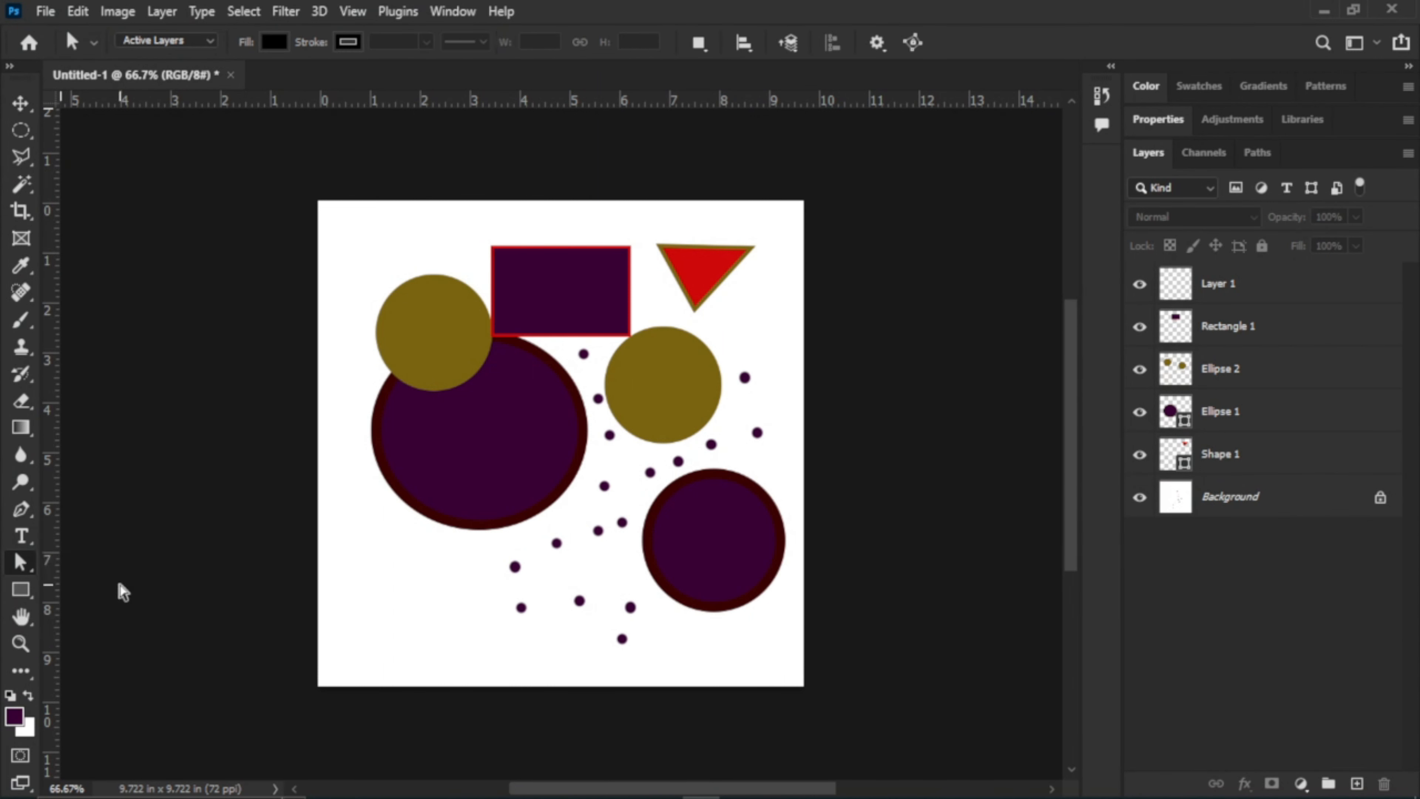
right_click(727, 288)
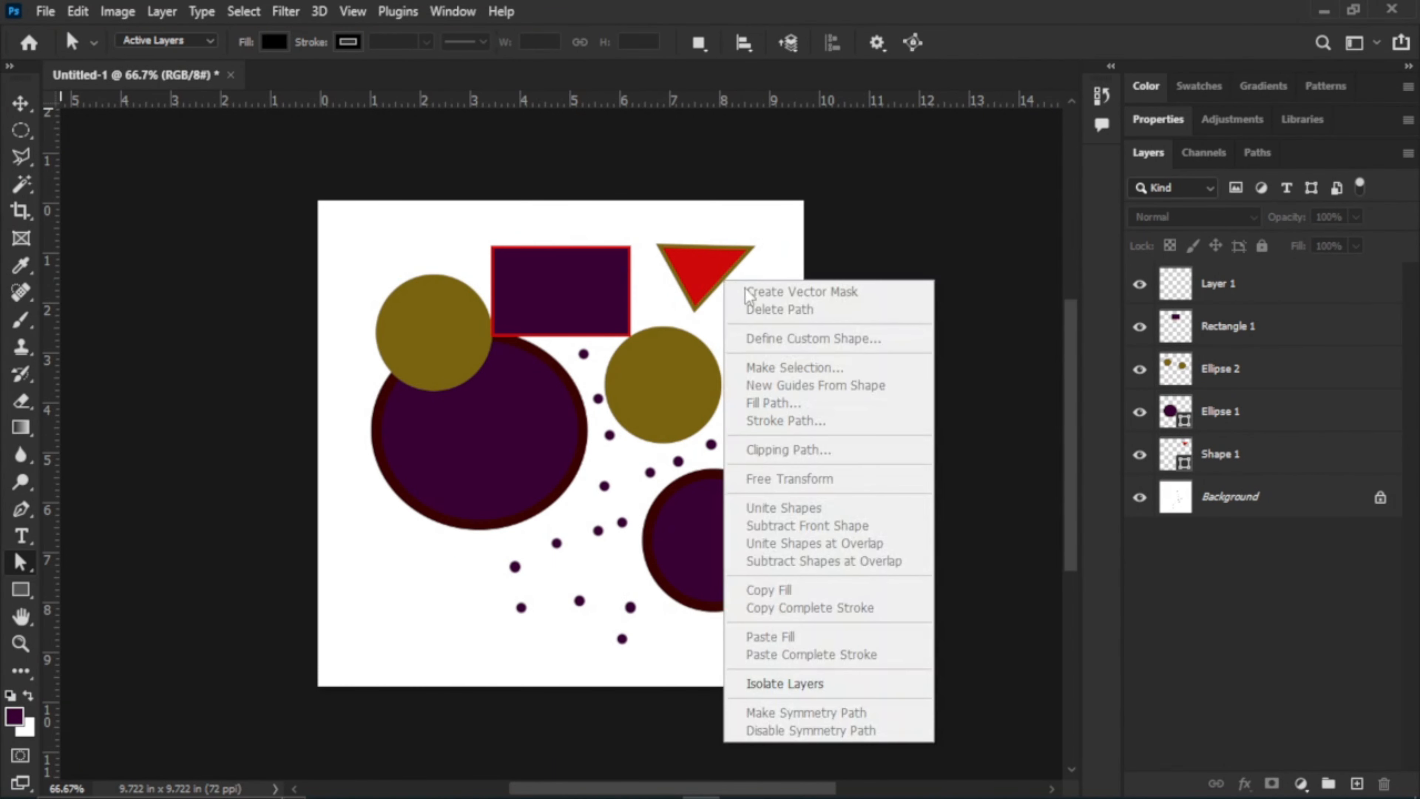
right_click(717, 280)
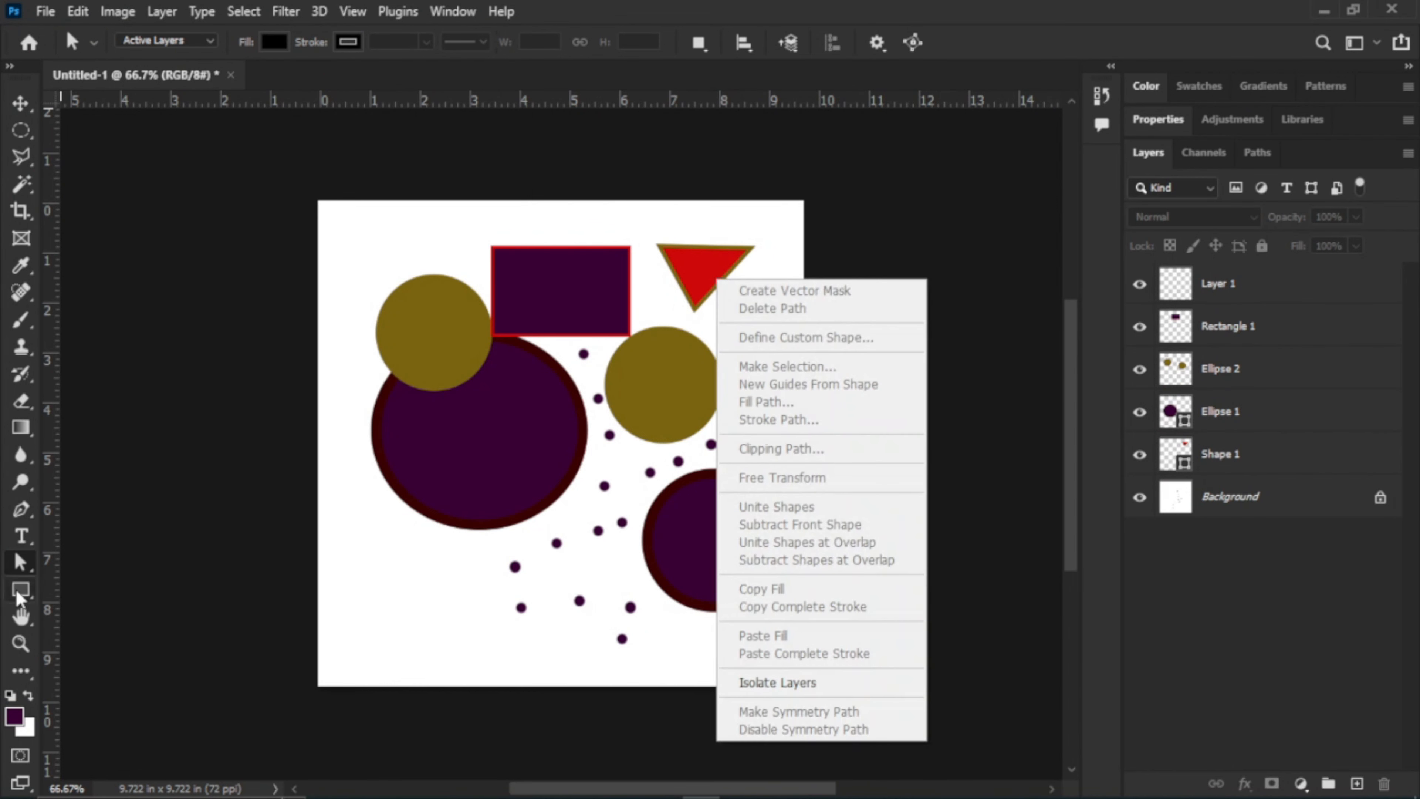
click(17, 591)
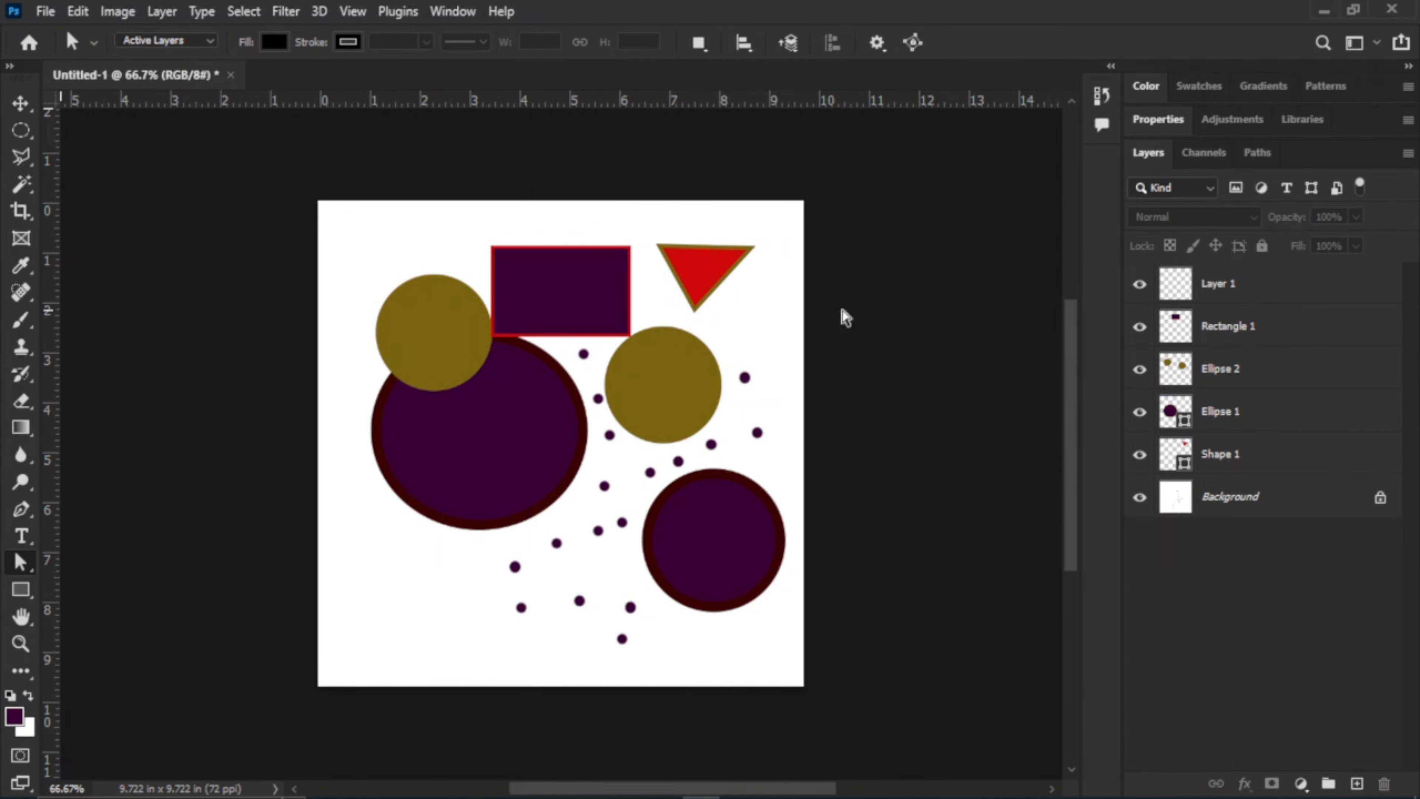
Select the red triangle and add an anchor point in the middle of its right slanted edge with the Direct Selection tool
click(22, 101)
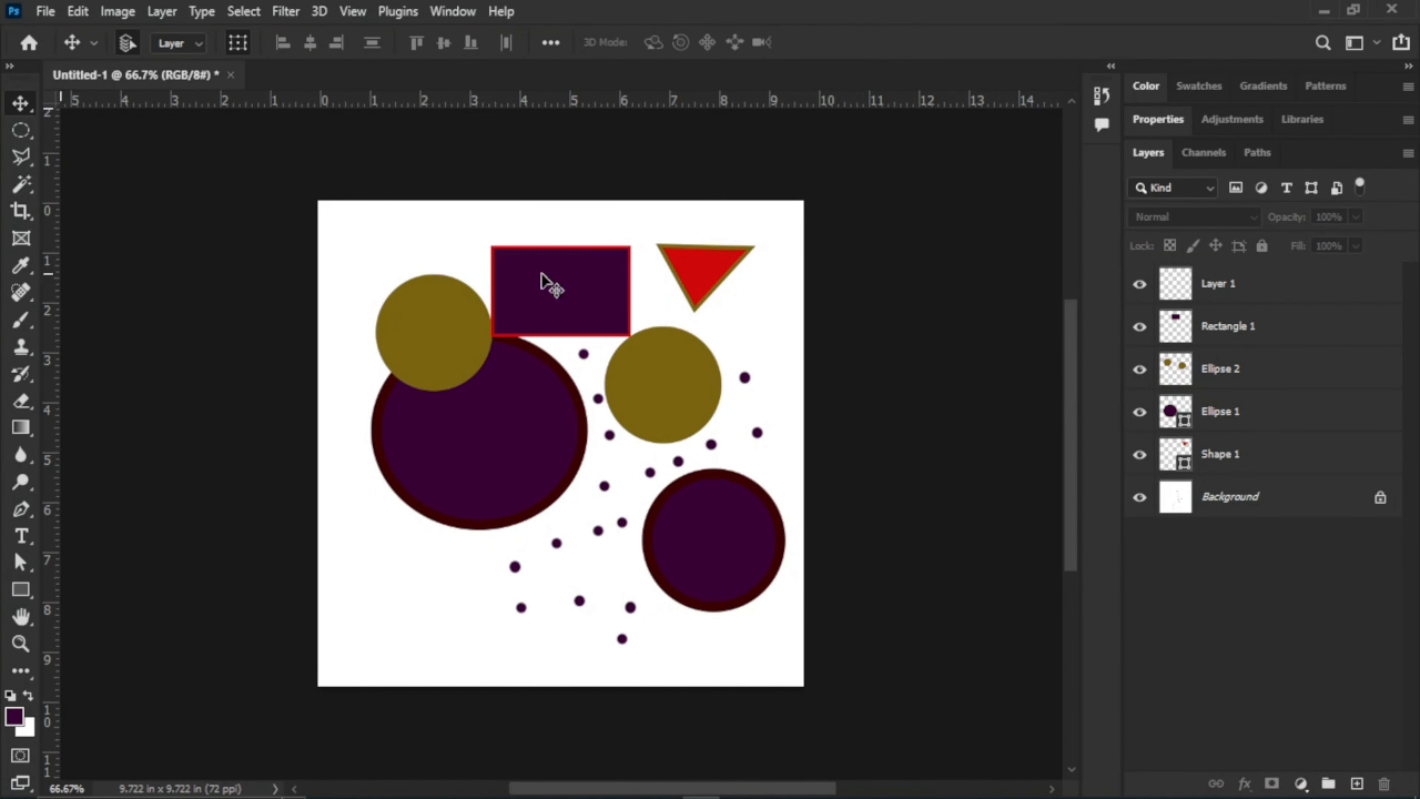
click(692, 273)
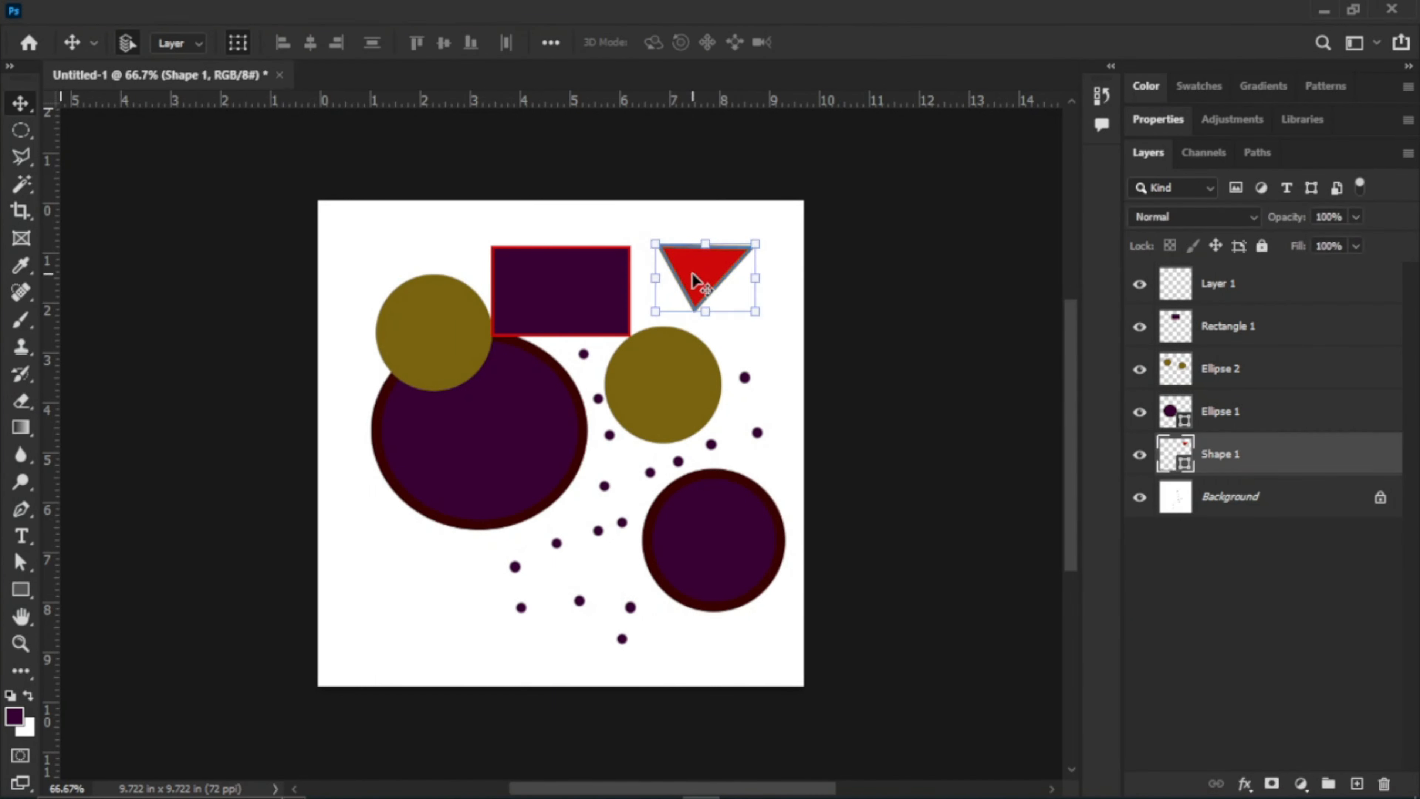
click(20, 563)
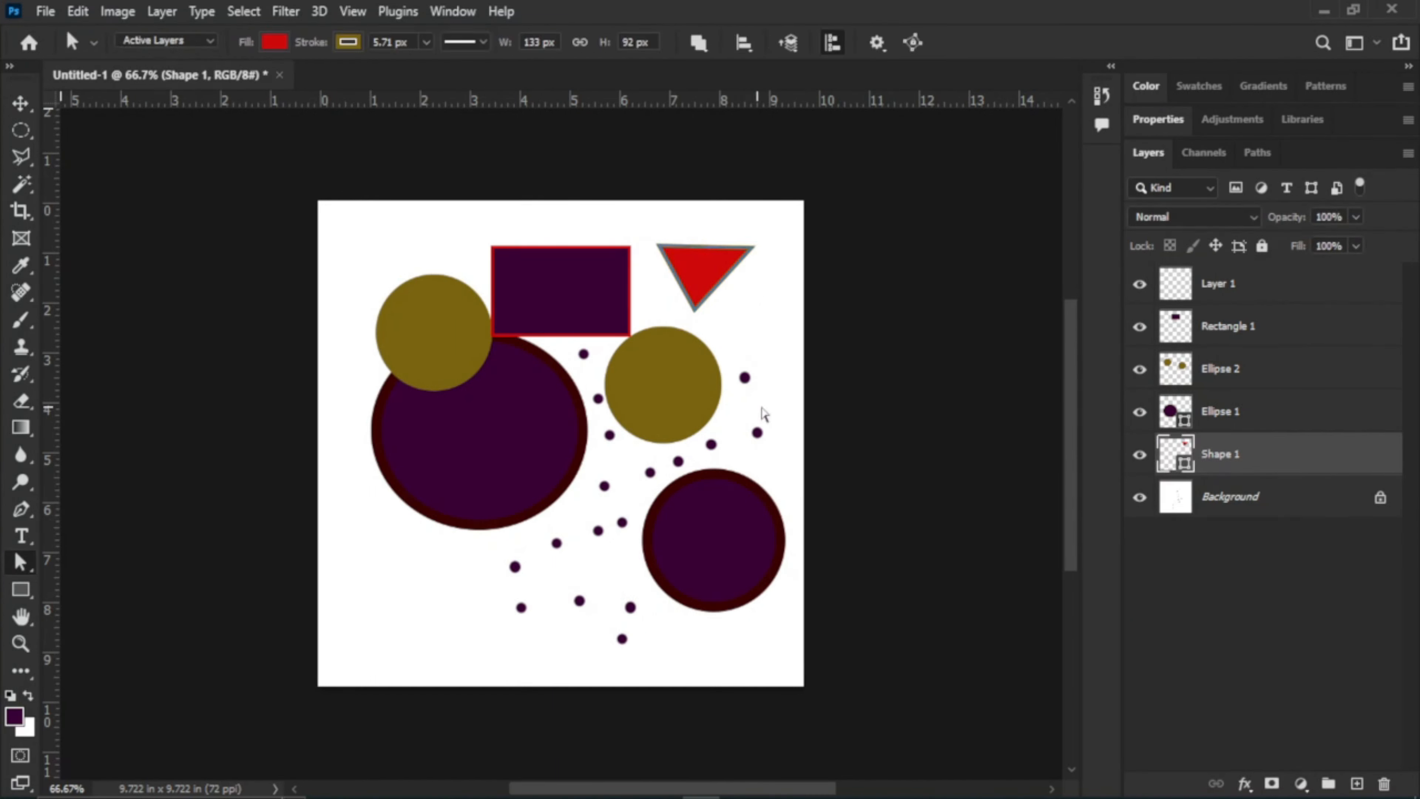
right_click(726, 288)
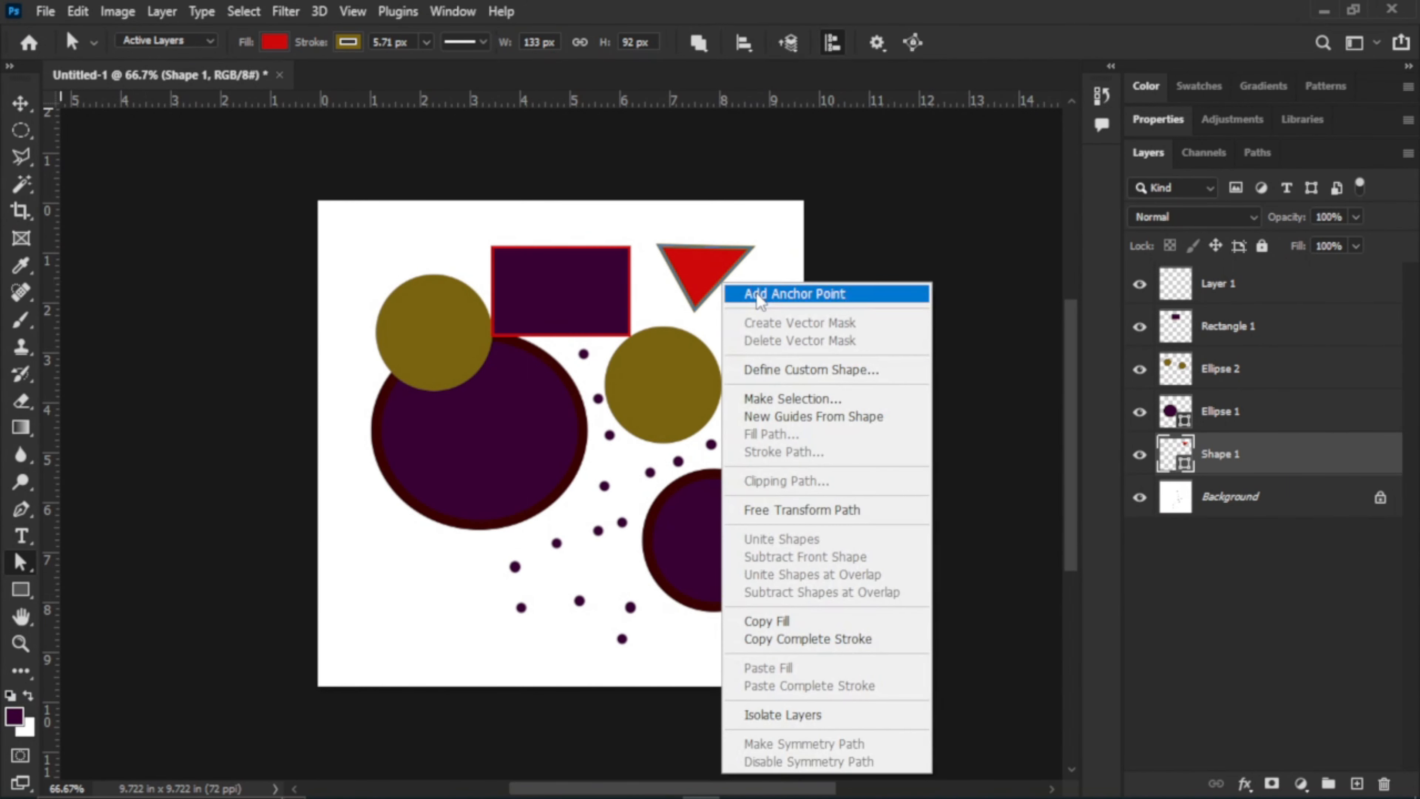
click(759, 295)
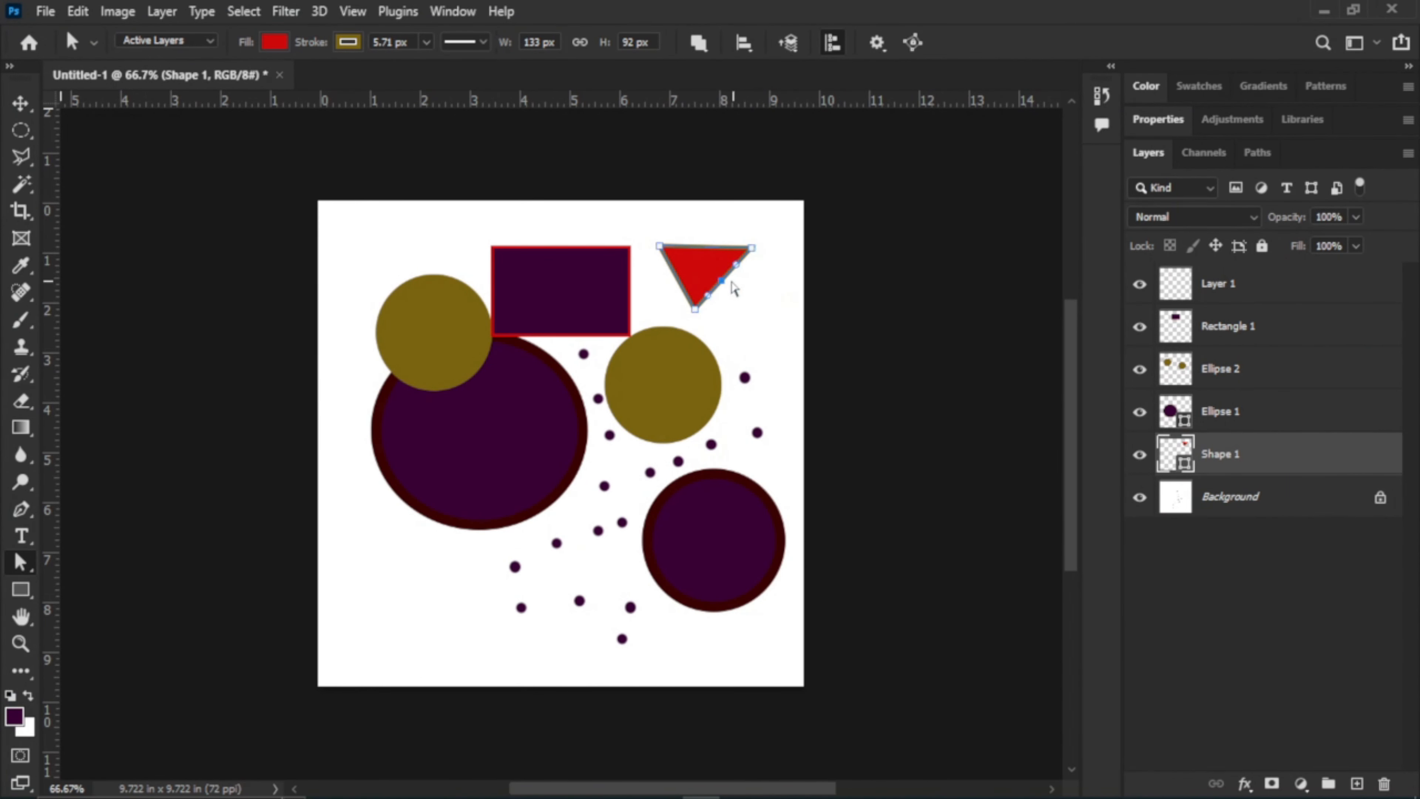
Bend the triangle's right edge into an outward curve using the new anchor point and its direction handles, and deselect the shape
drag(726, 284, 795, 229)
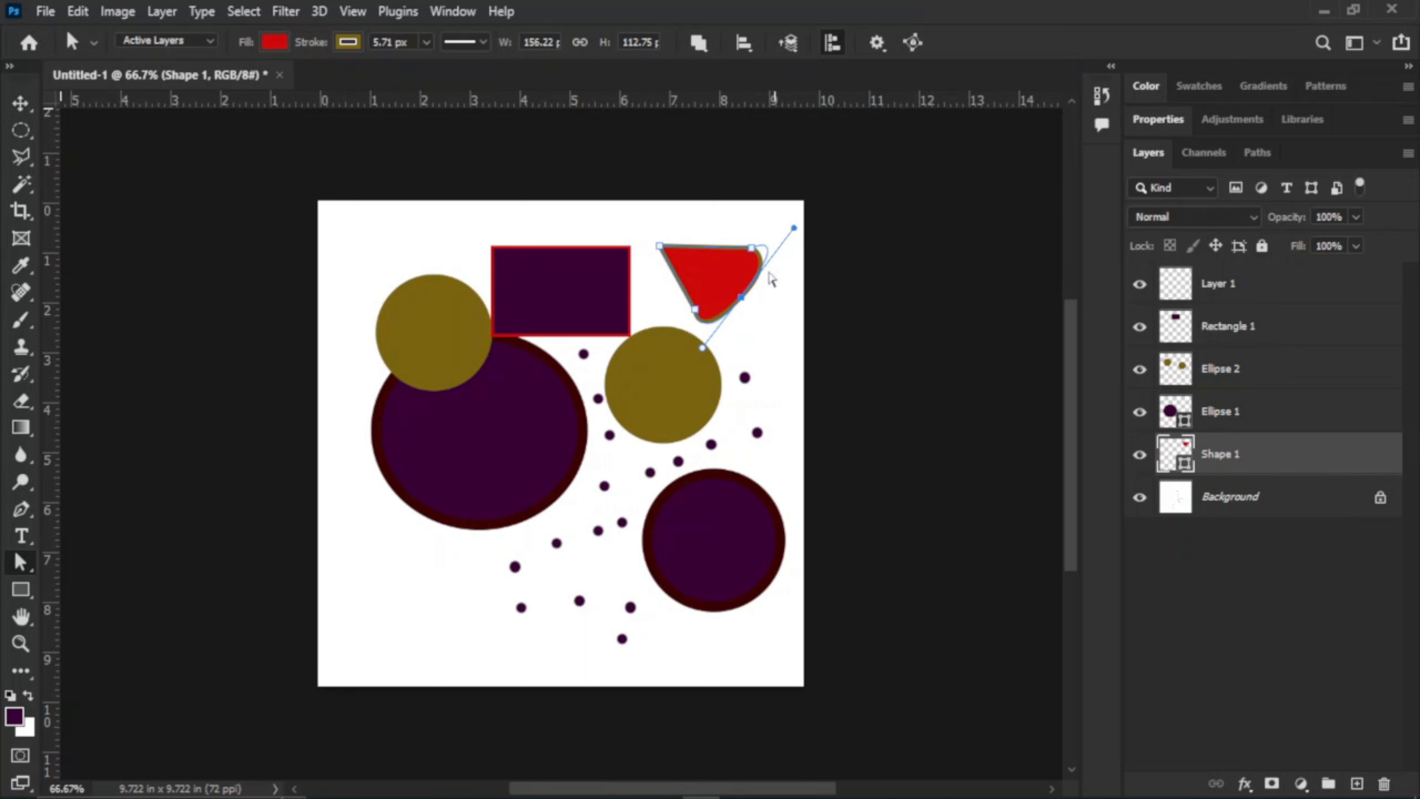
drag(698, 353, 683, 368)
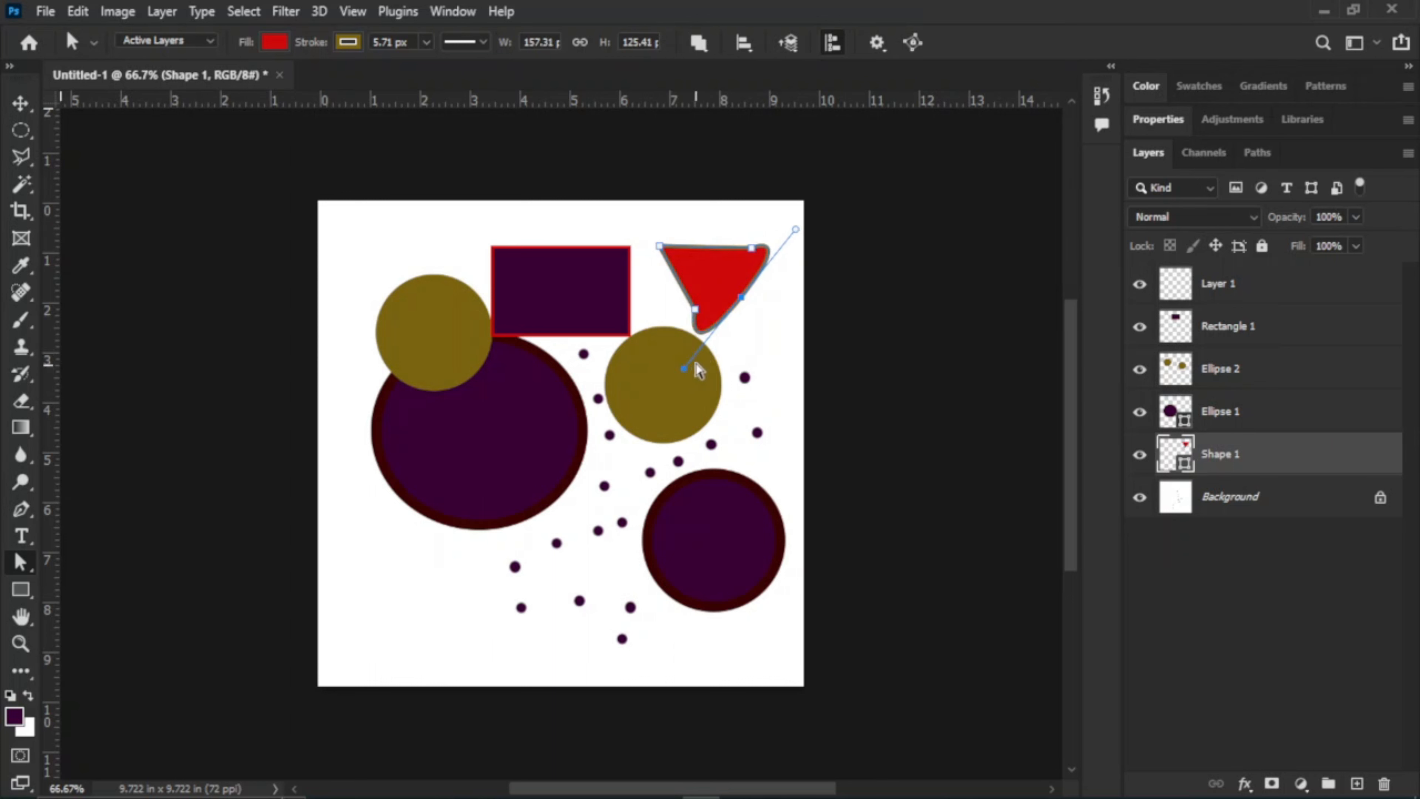
click(21, 103)
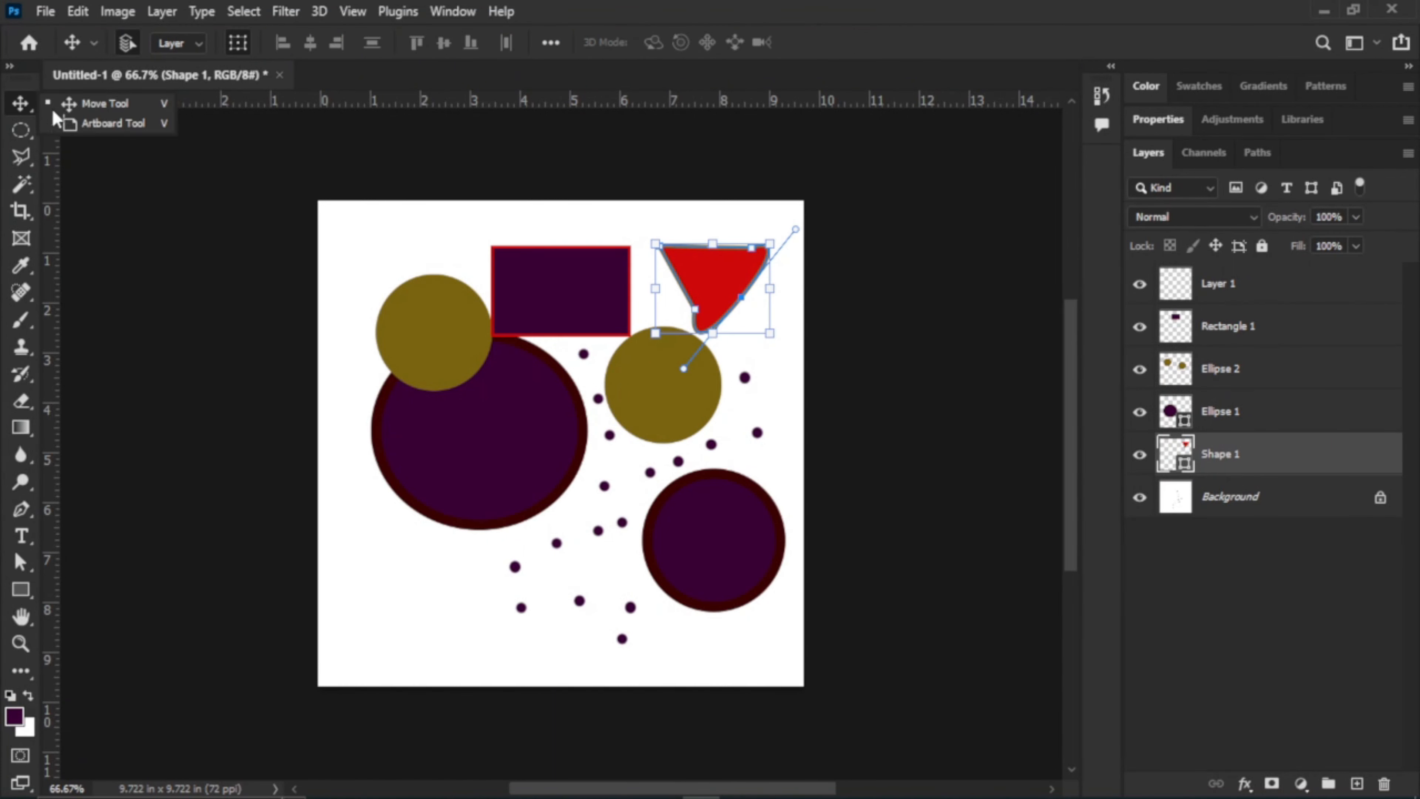
click(396, 251)
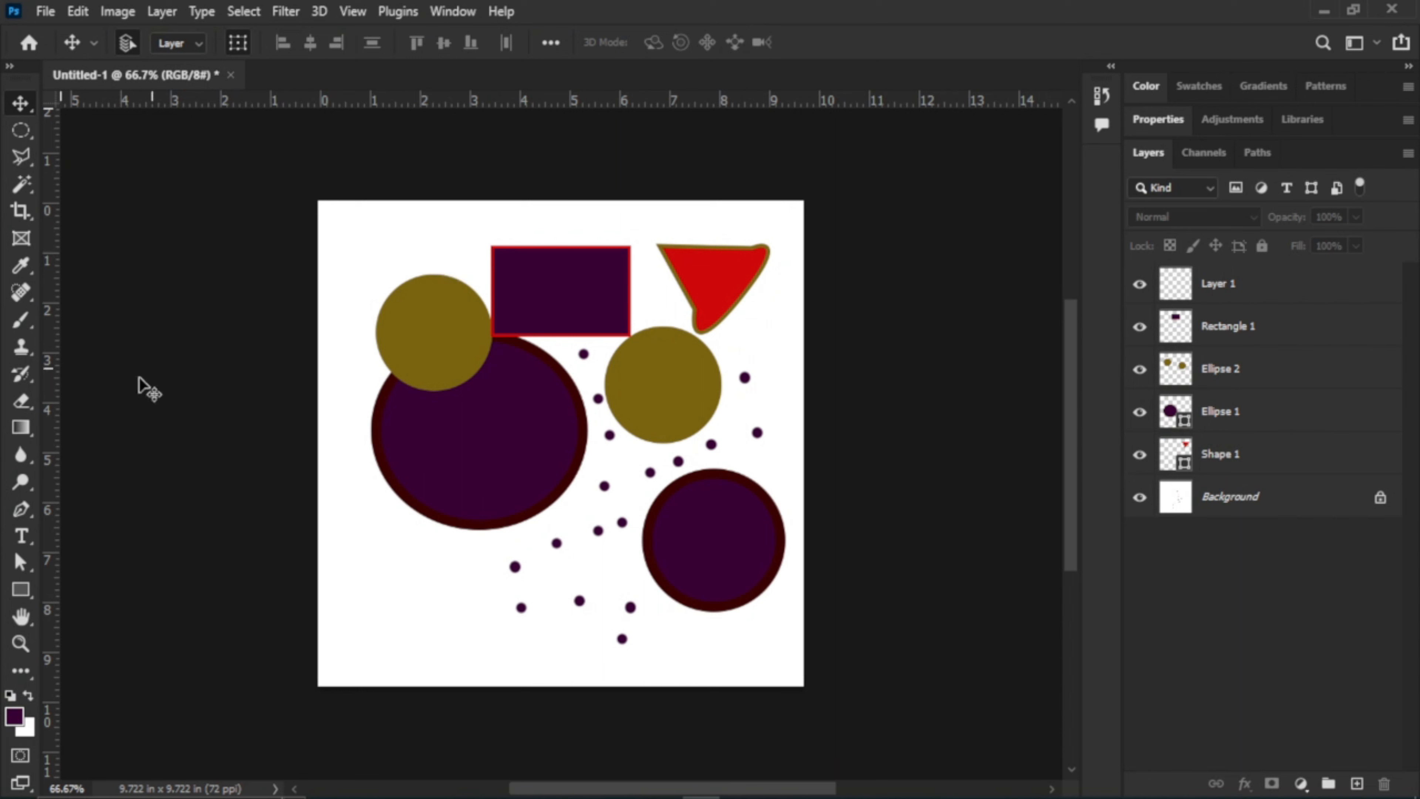
Add horizontal text reading PREMIUM in Bebas Neue at 72 pt just below the large purple circle
click(25, 539)
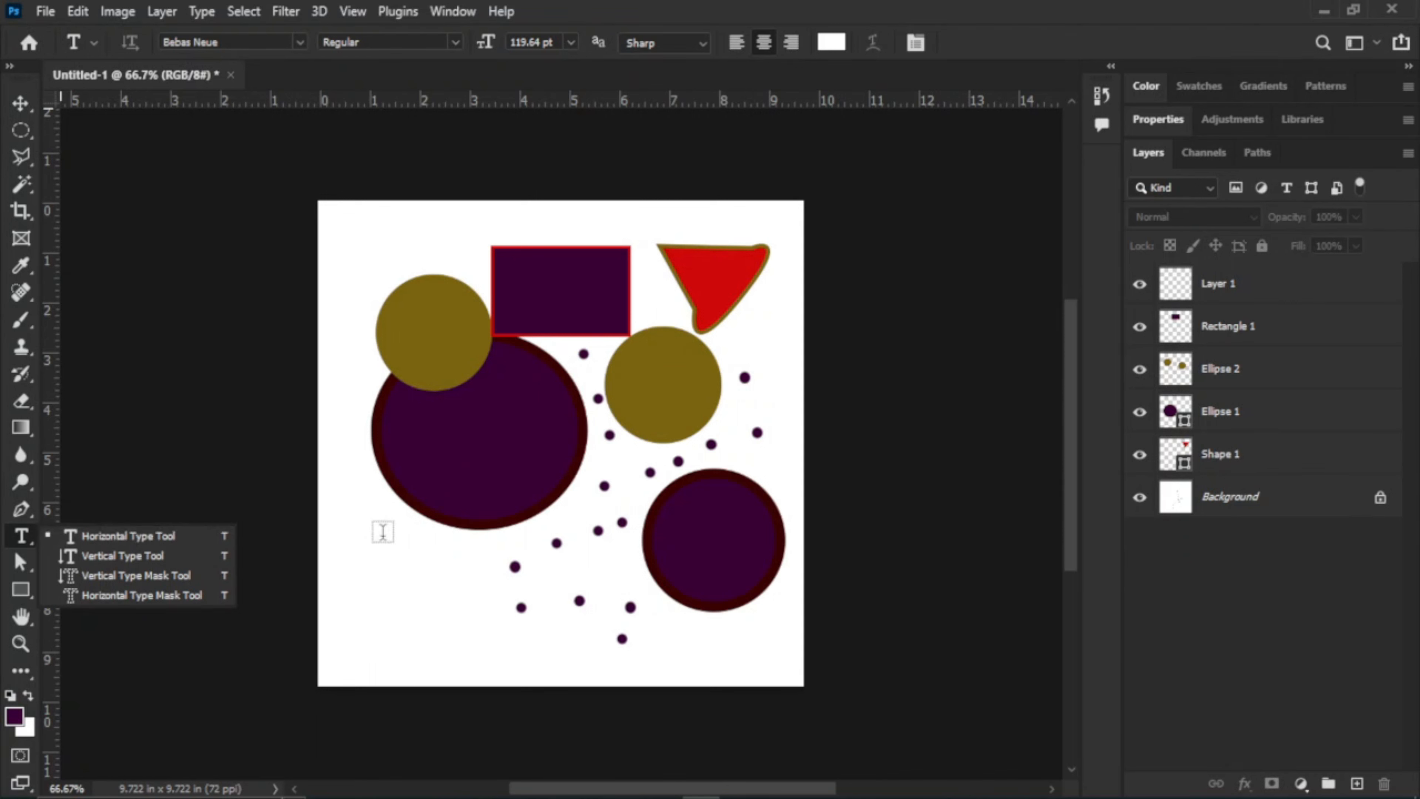
click(148, 538)
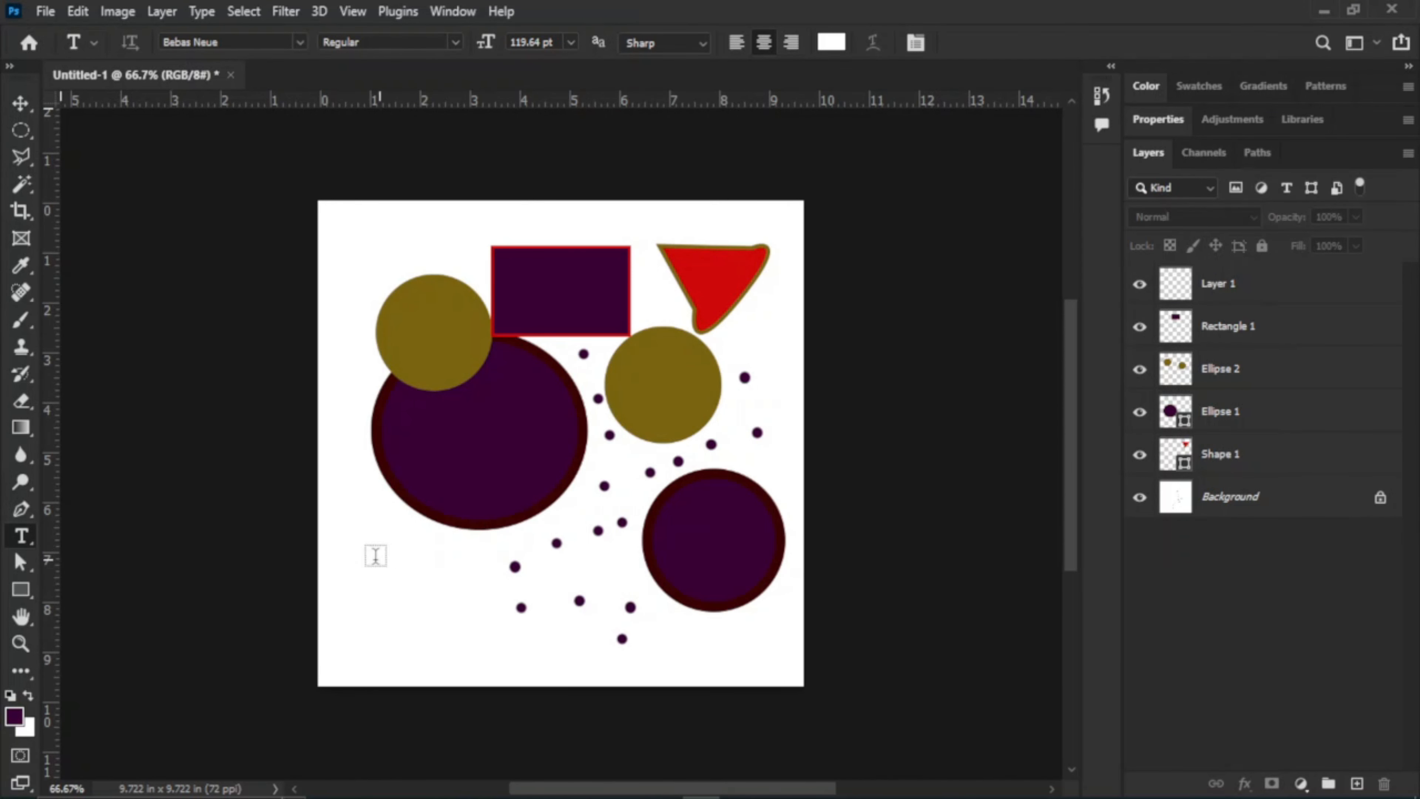
click(399, 553)
click(571, 43)
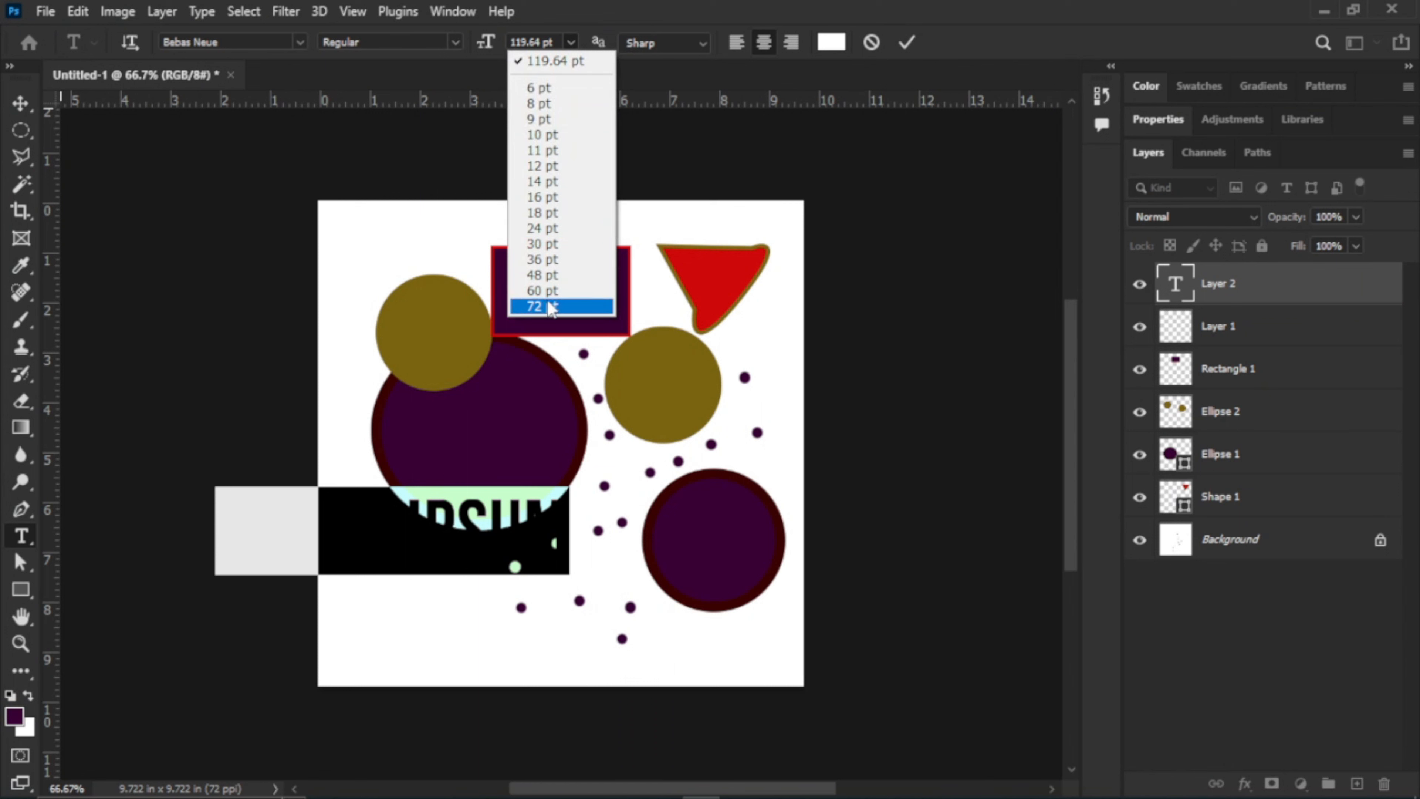
click(551, 308)
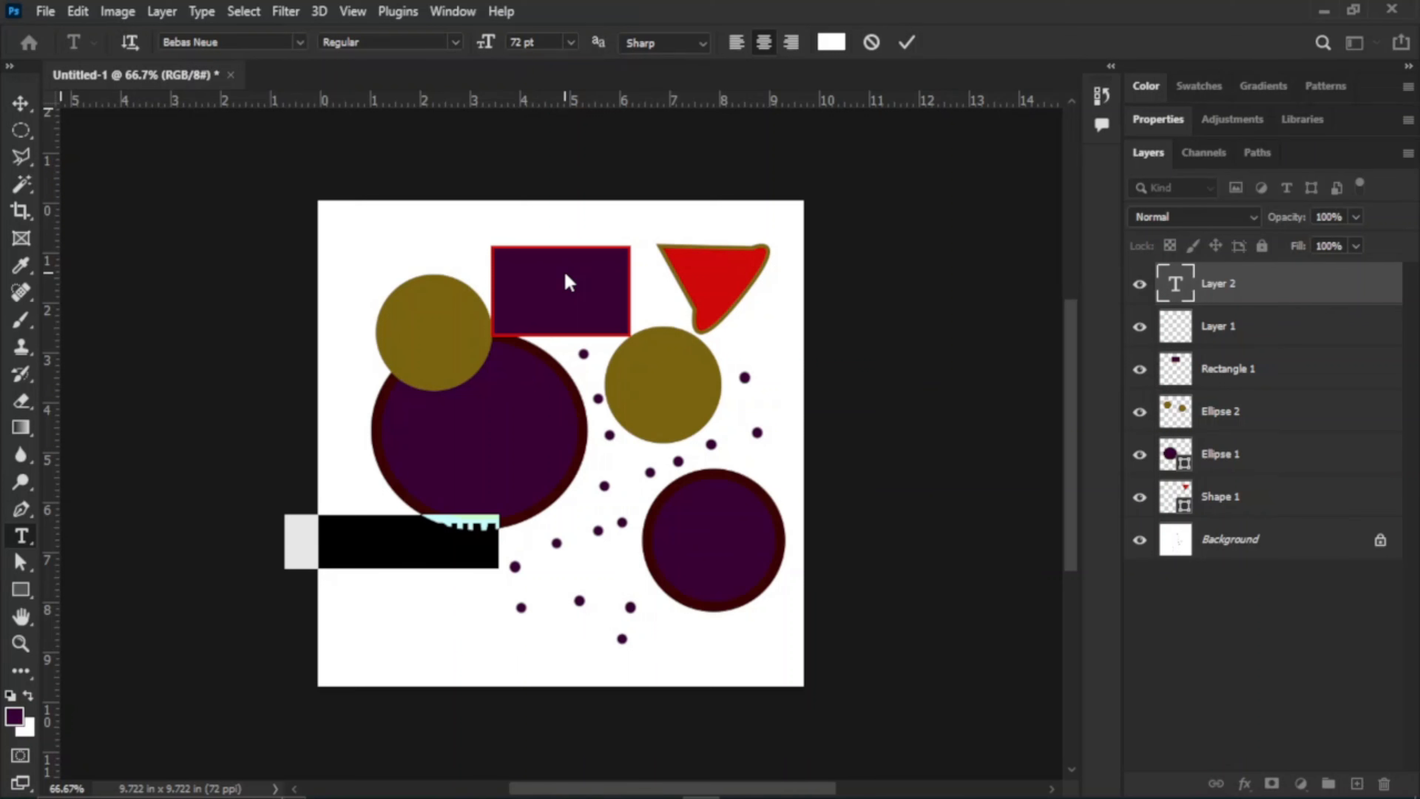
key(BackSpace)
text(gram)
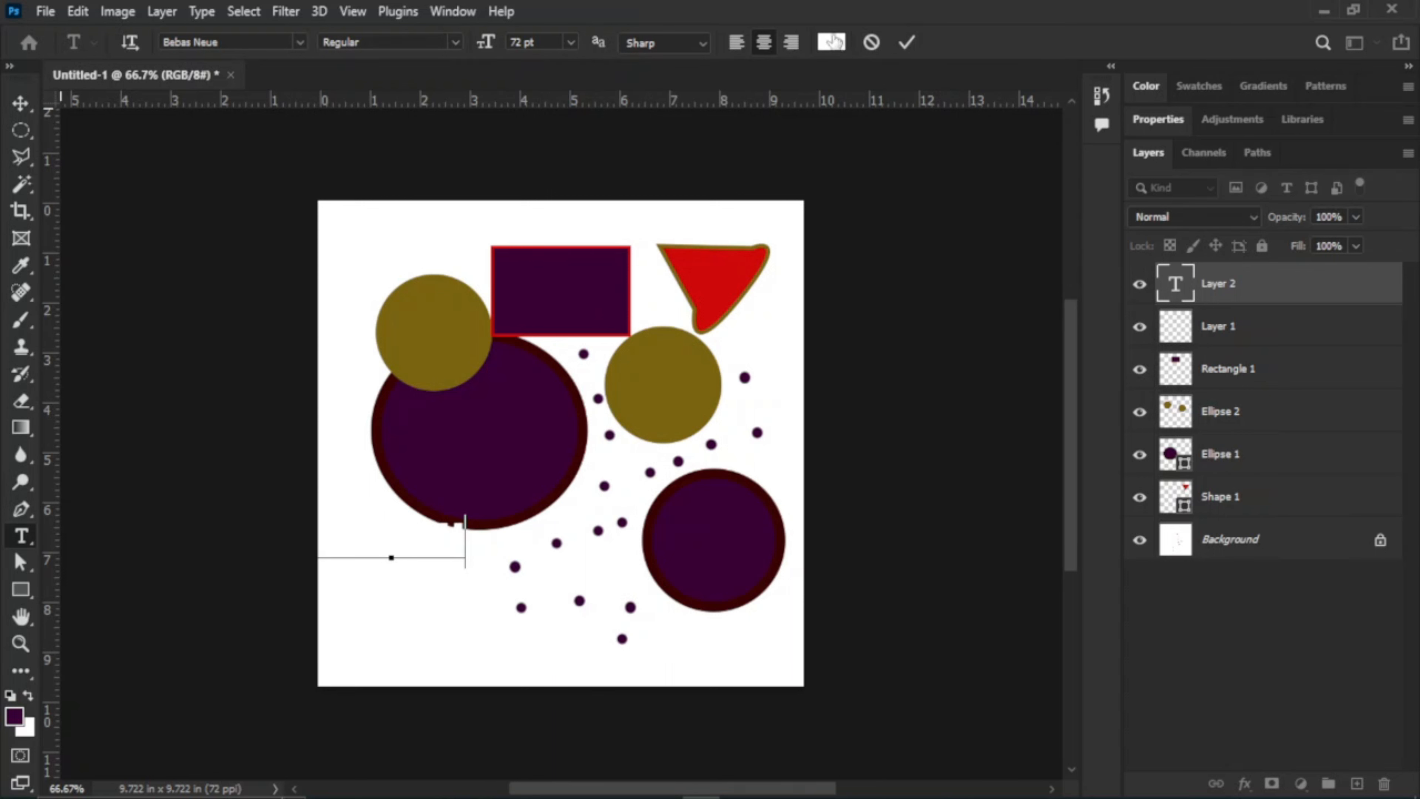
Recolor the whole PREMIUM text with the purple sampled from the rectangle, and commit the text
drag(465, 526, 237, 535)
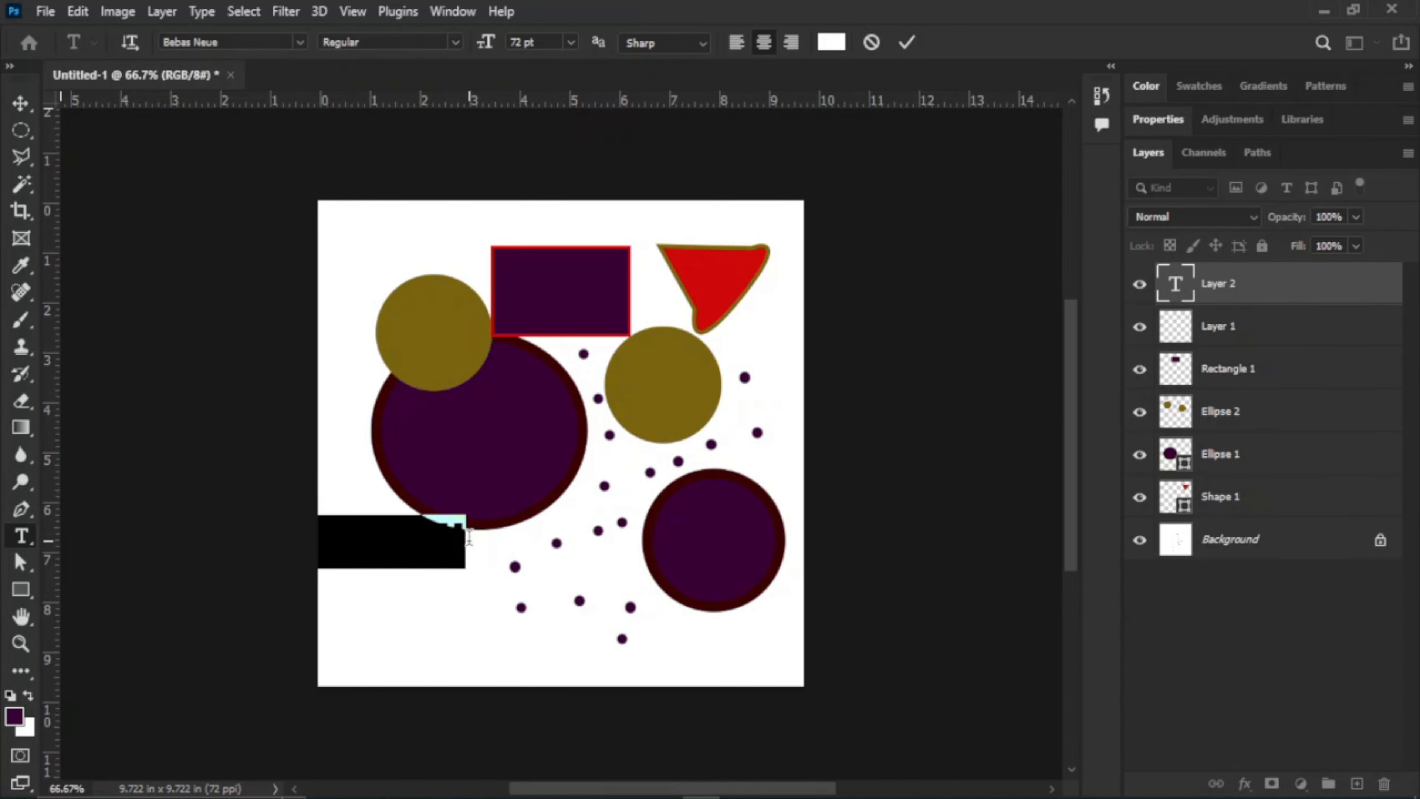
drag(468, 535, 281, 526)
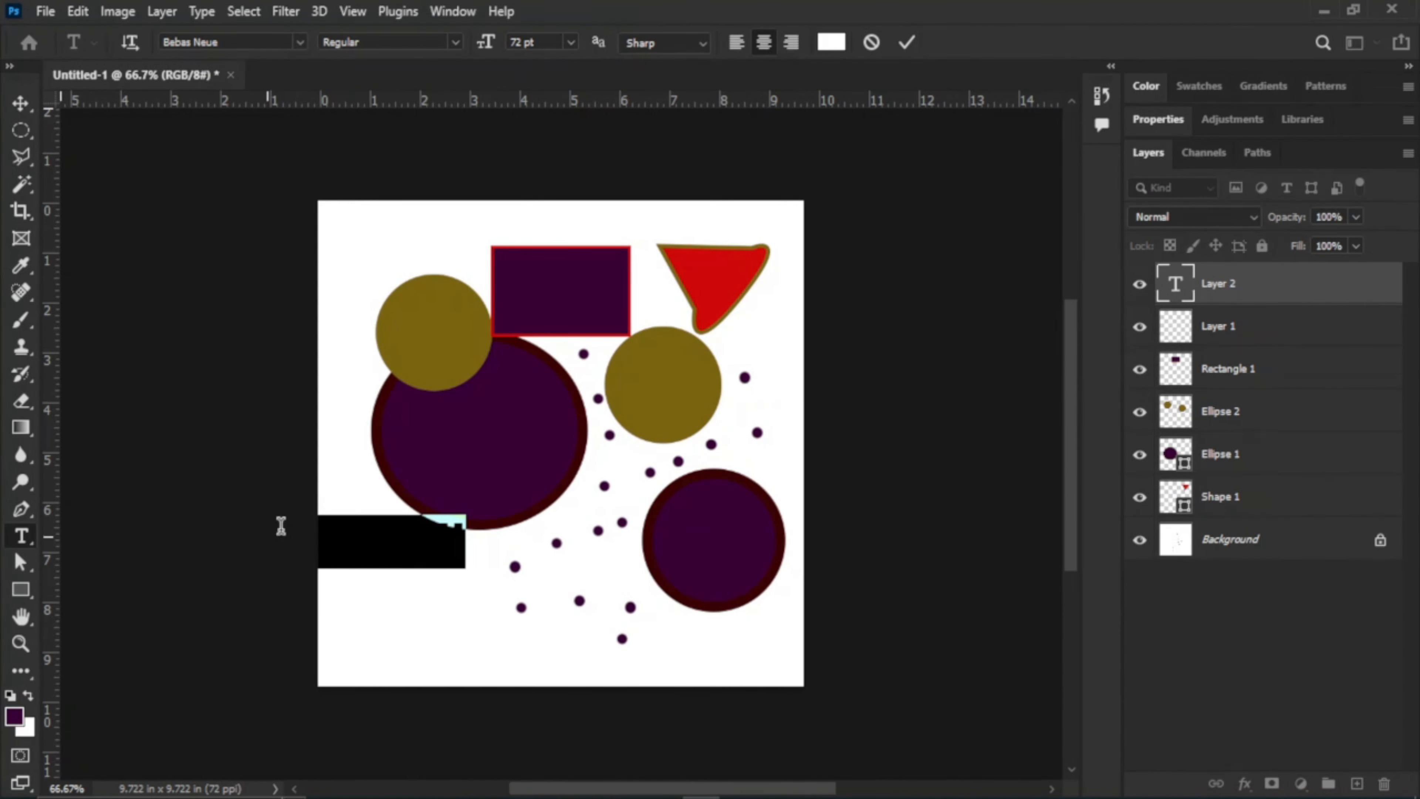
click(831, 42)
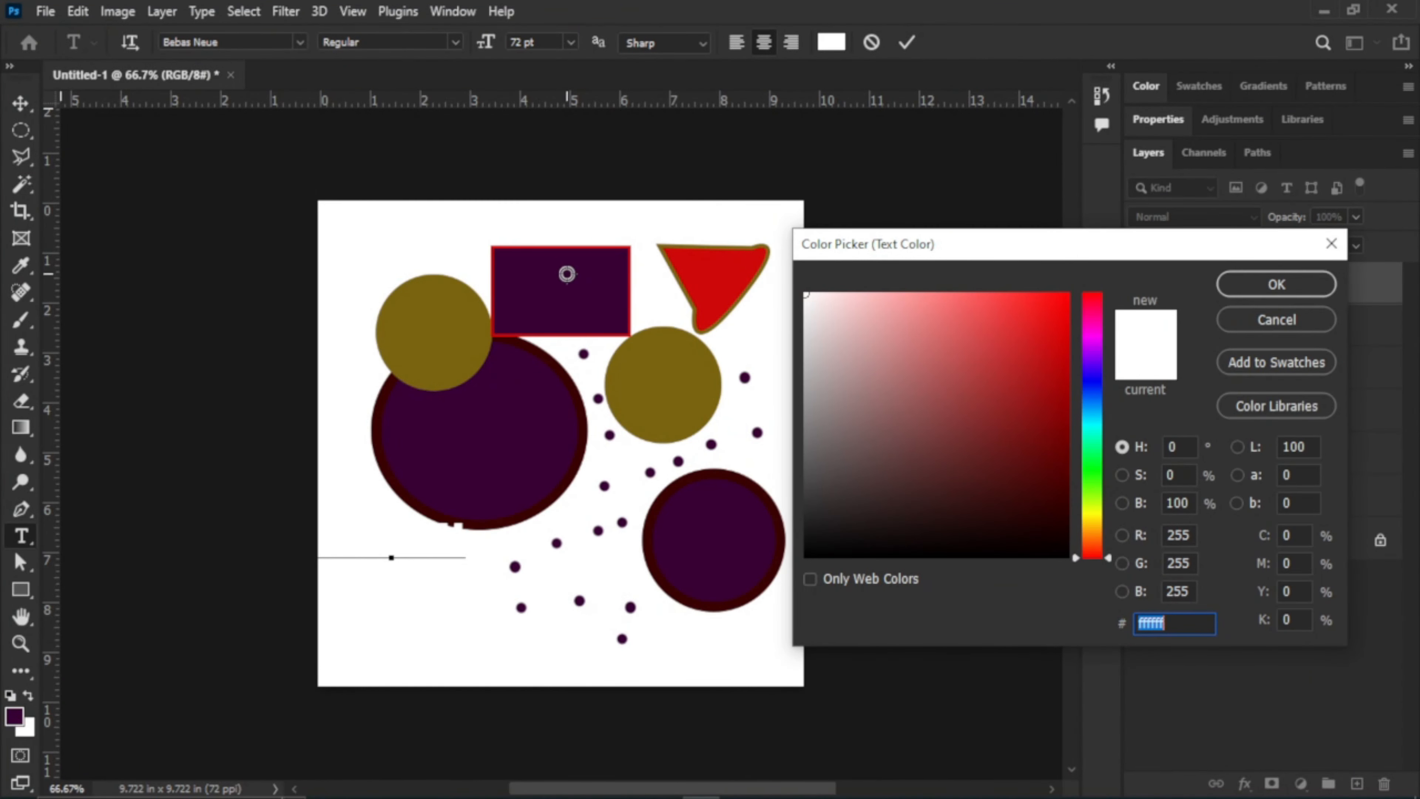
click(566, 274)
click(1277, 284)
click(907, 43)
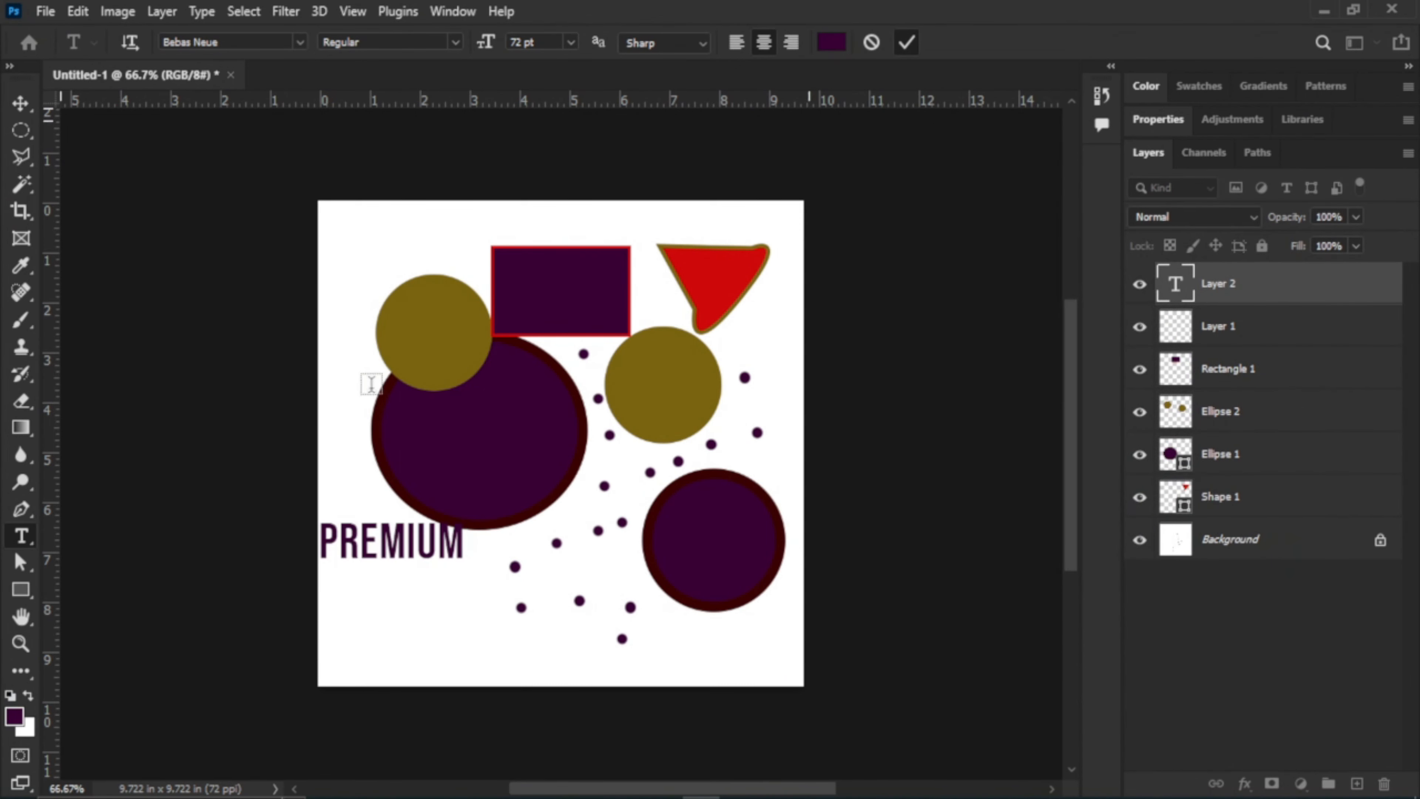
Move the PREMIUM text down into the white area below the large circle, and nudge the red triangle slightly right
click(21, 103)
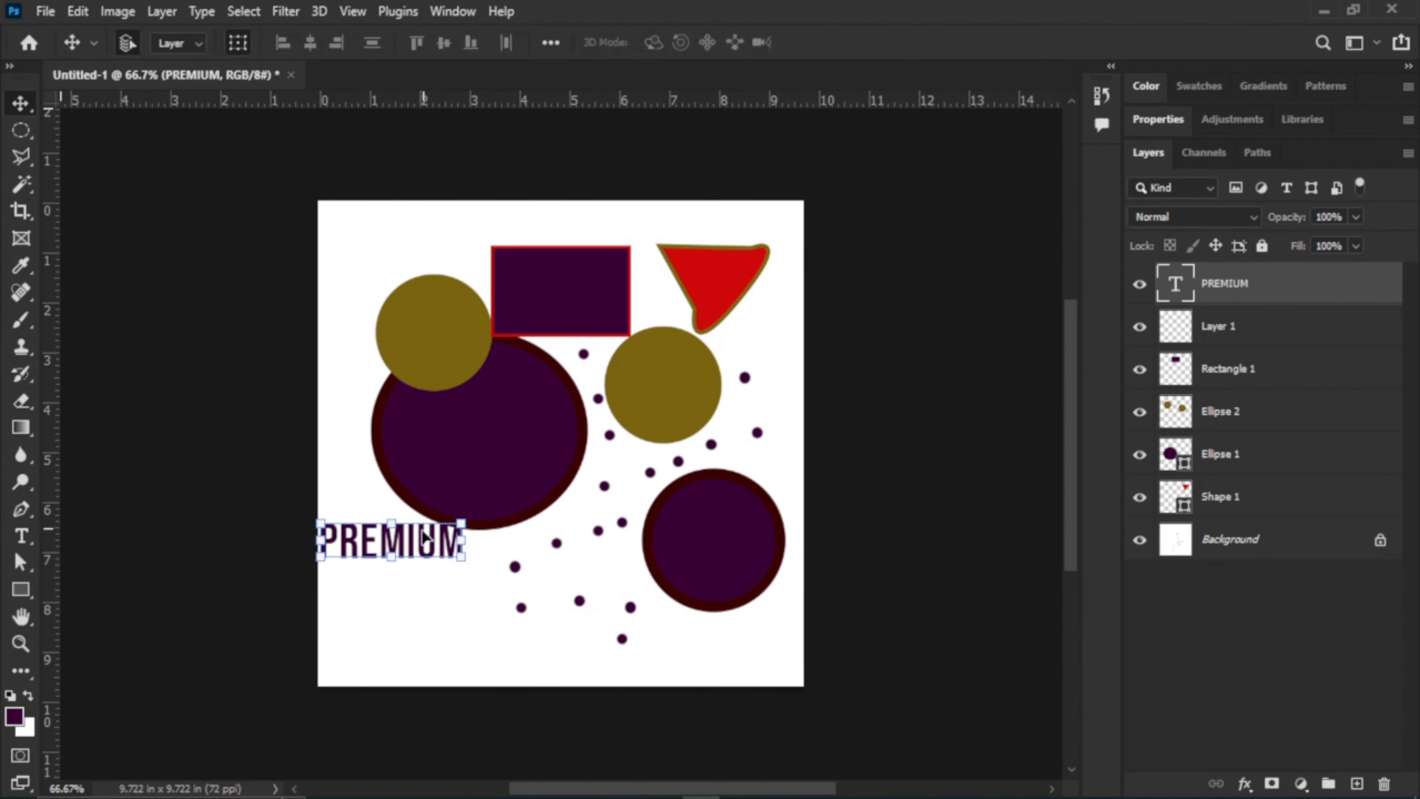
drag(408, 552, 454, 615)
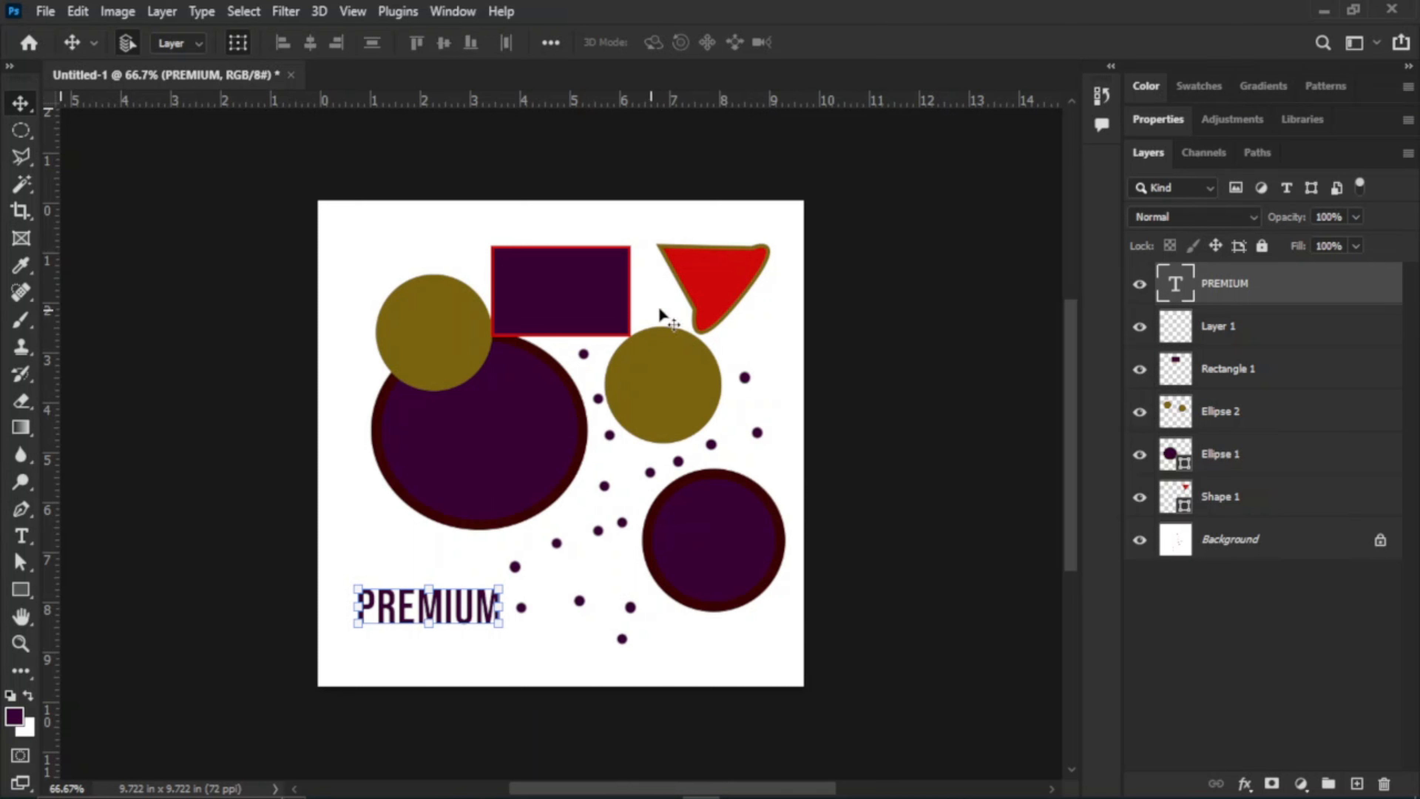
drag(709, 270, 722, 283)
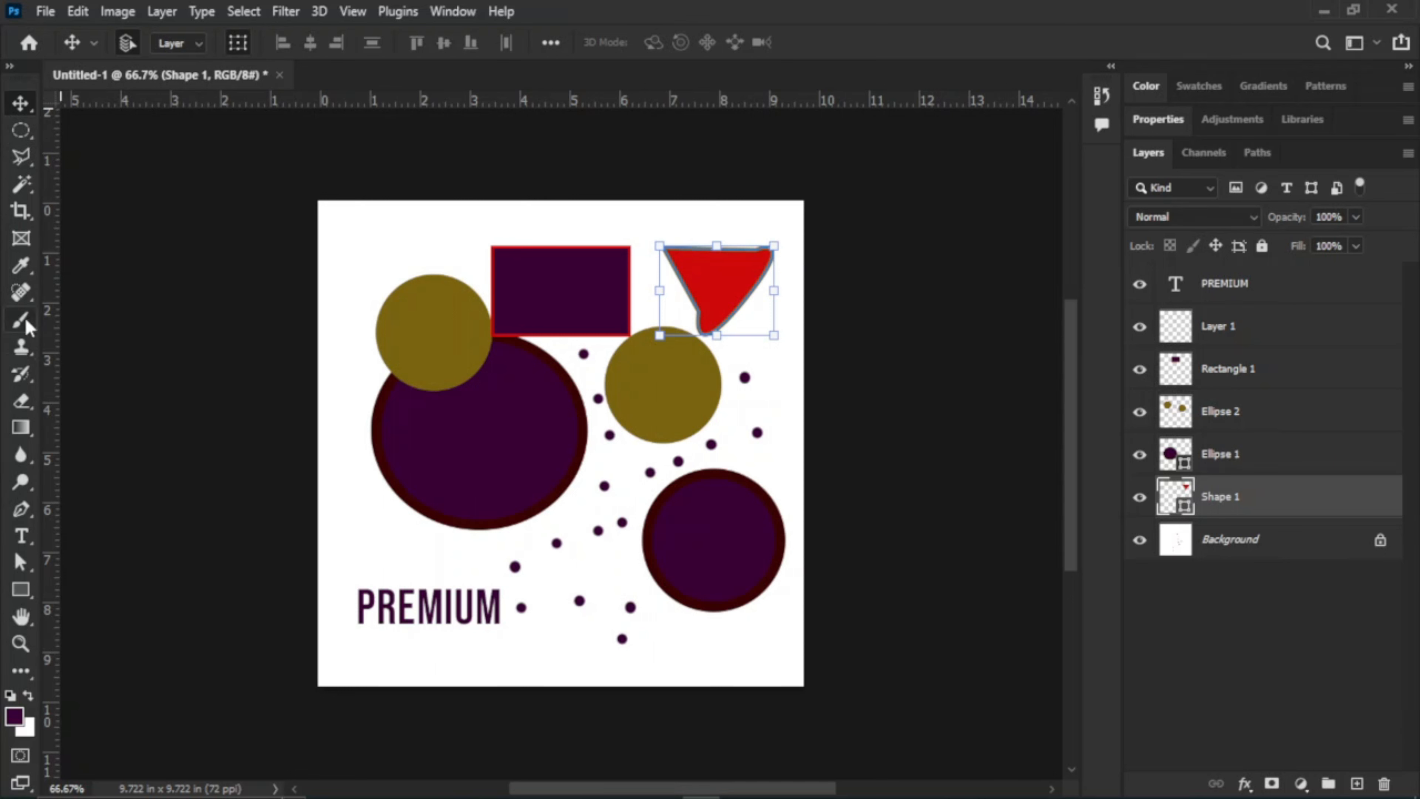
click(25, 403)
click(19, 104)
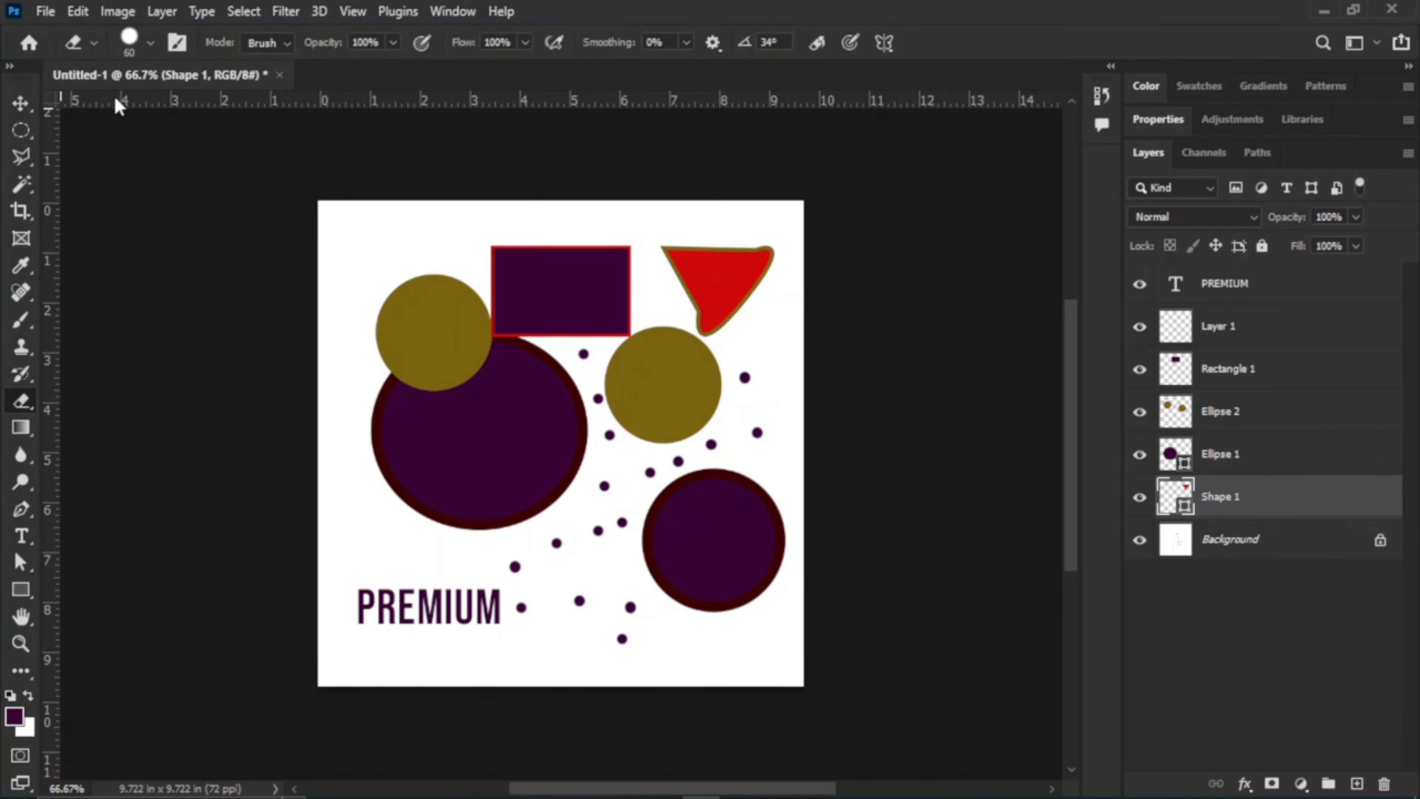
click(21, 103)
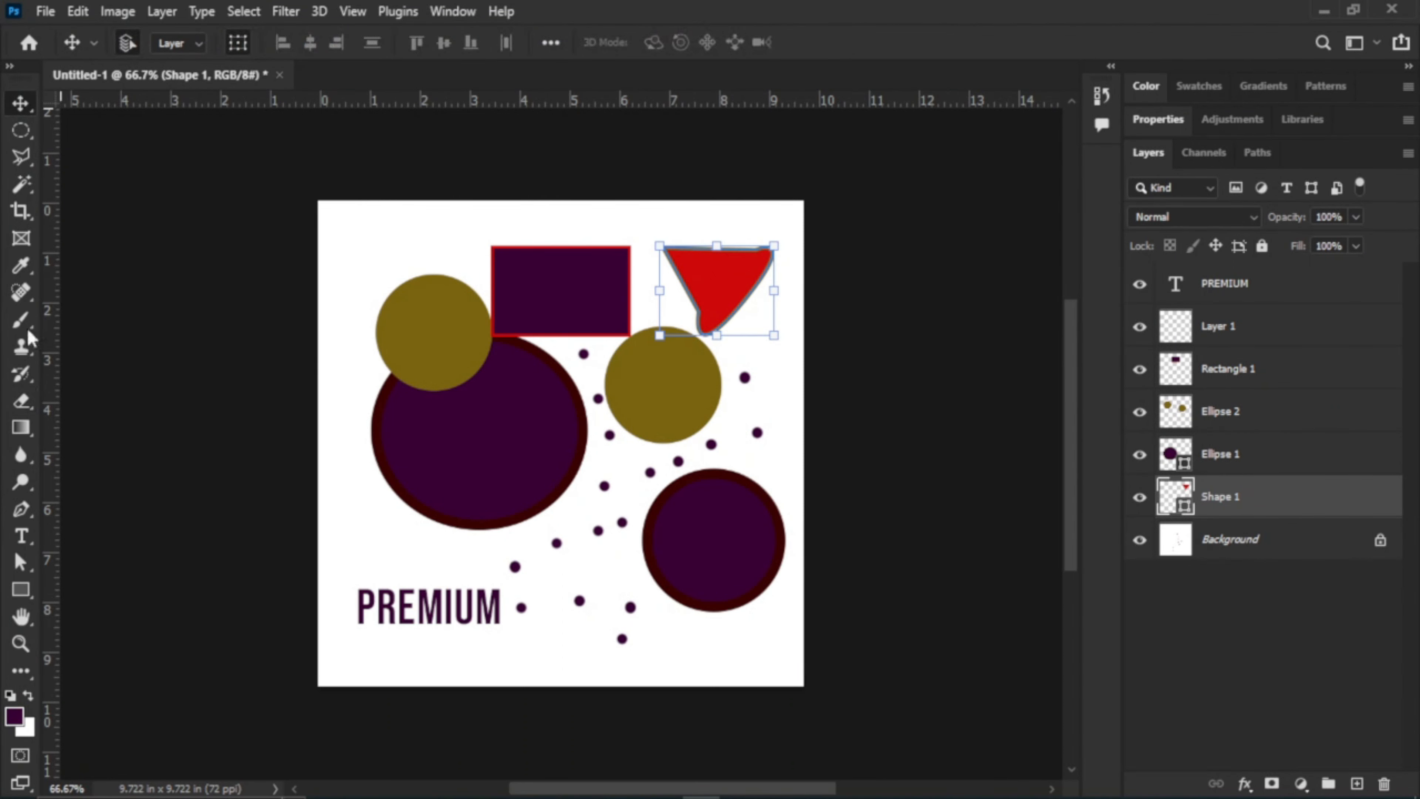
click(21, 401)
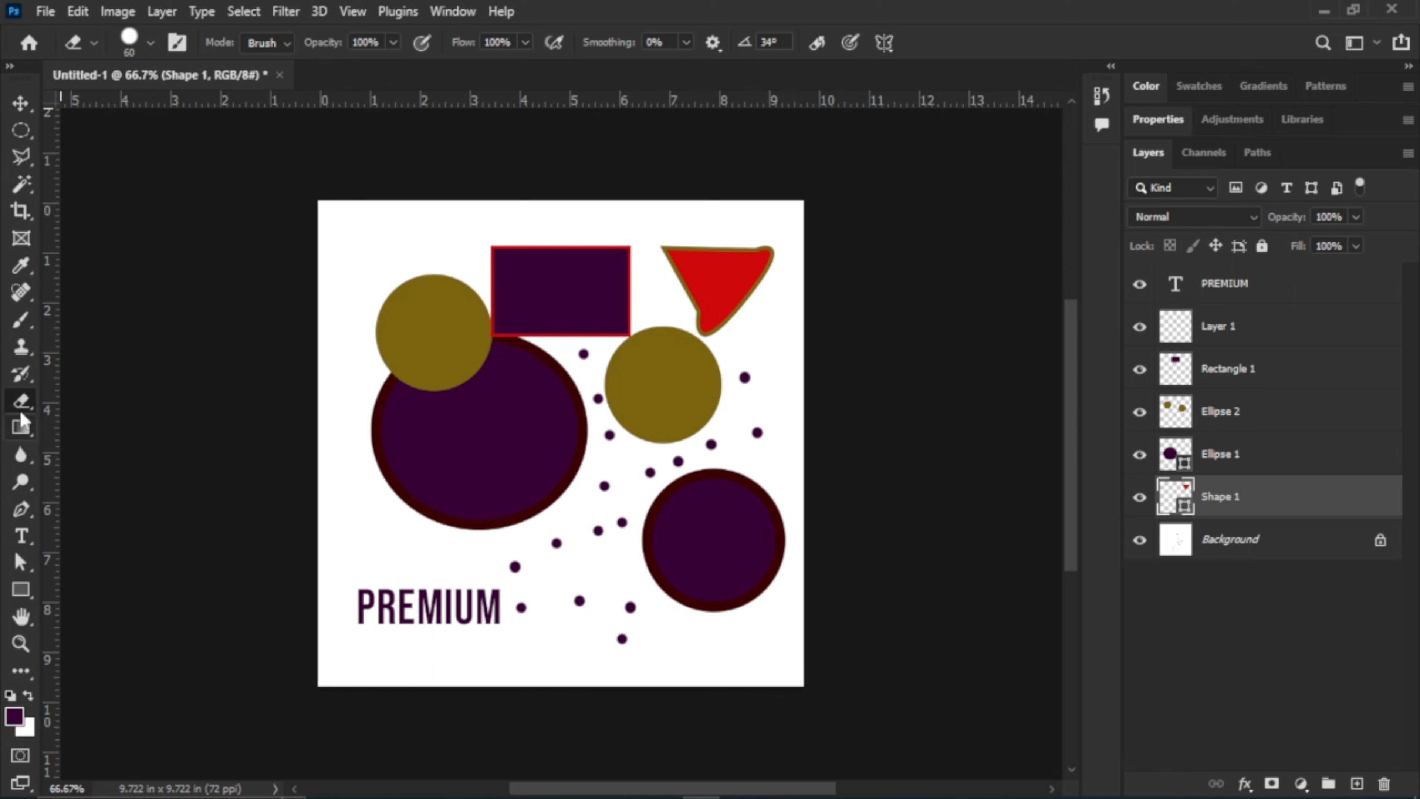
Rasterize the Shape 1 layer that holds the red triangle
click(23, 323)
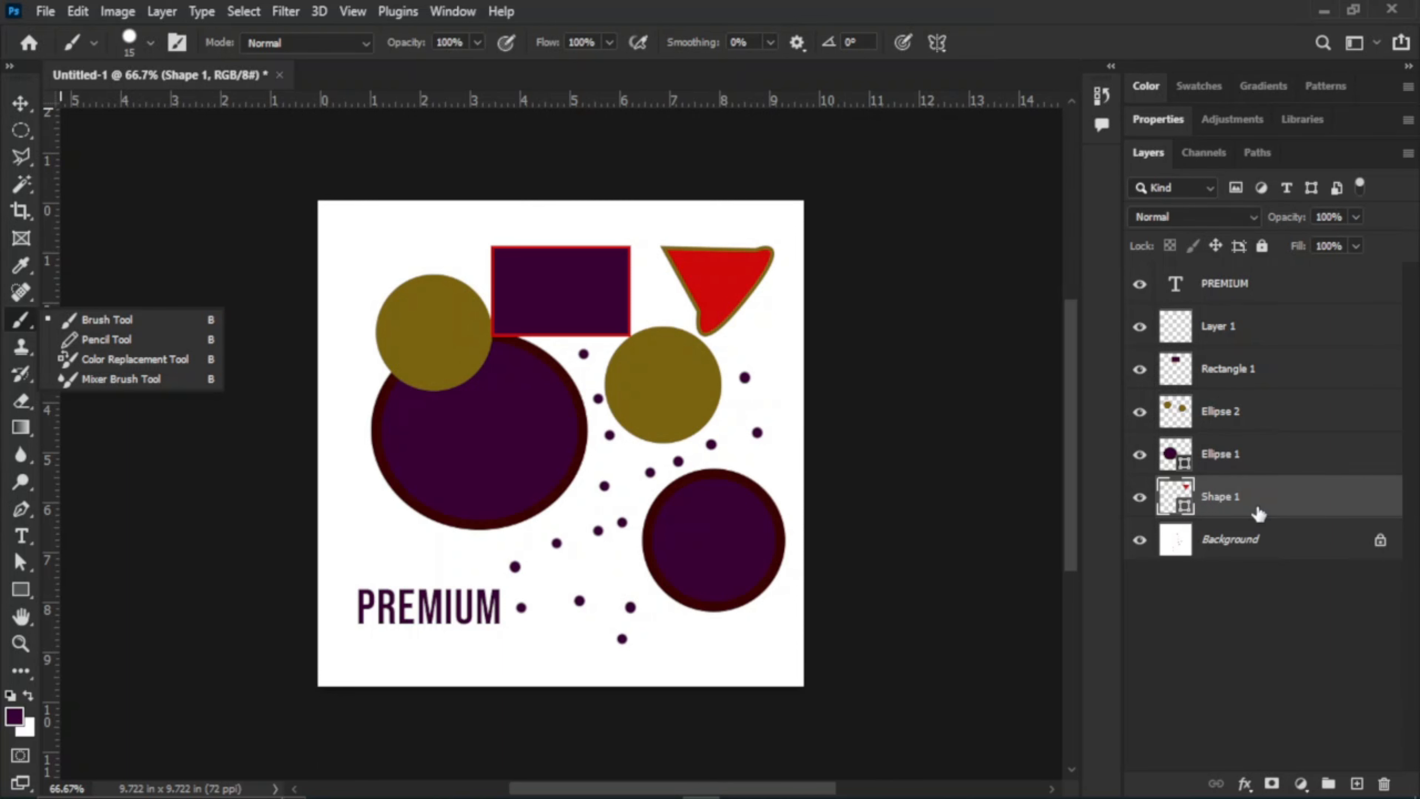
right_click(1292, 502)
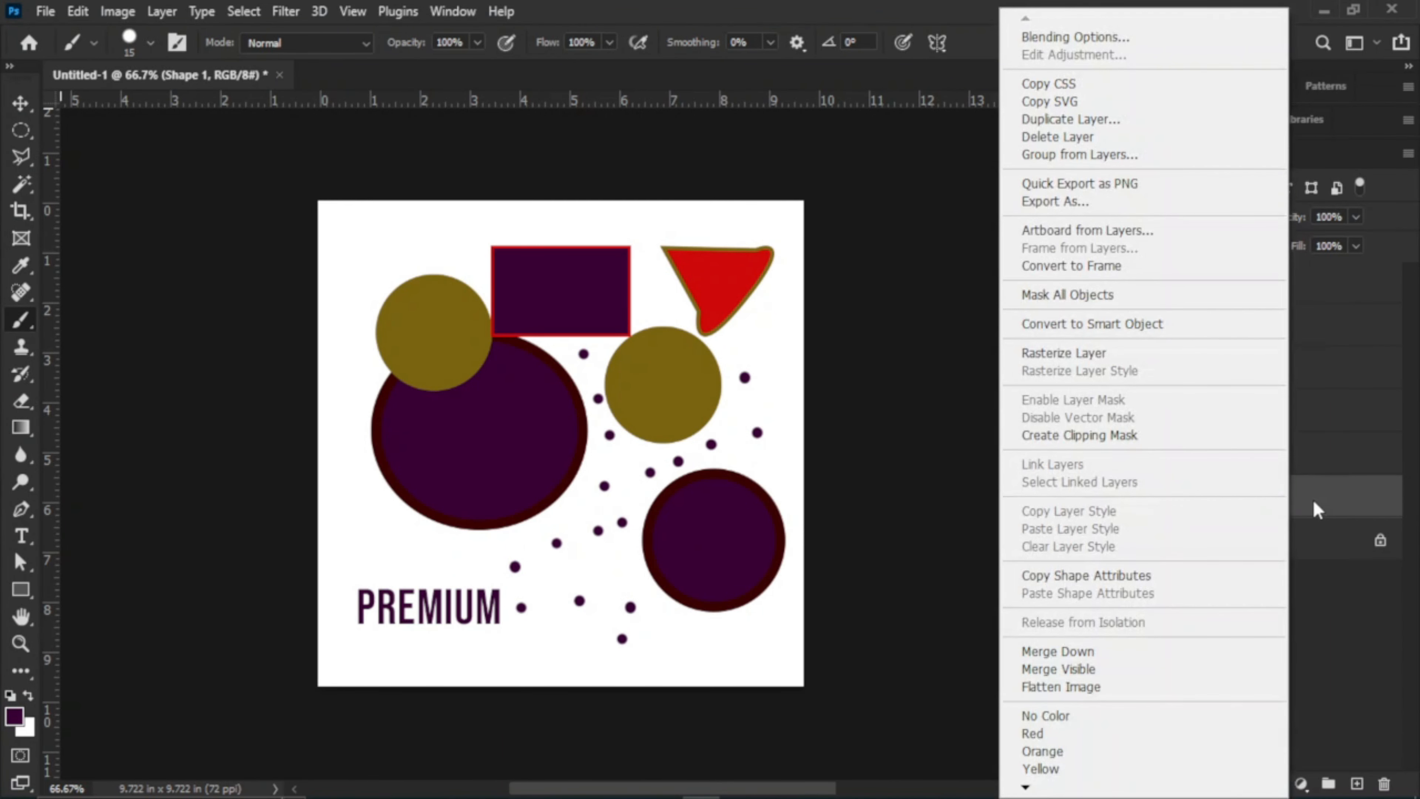
click(1115, 356)
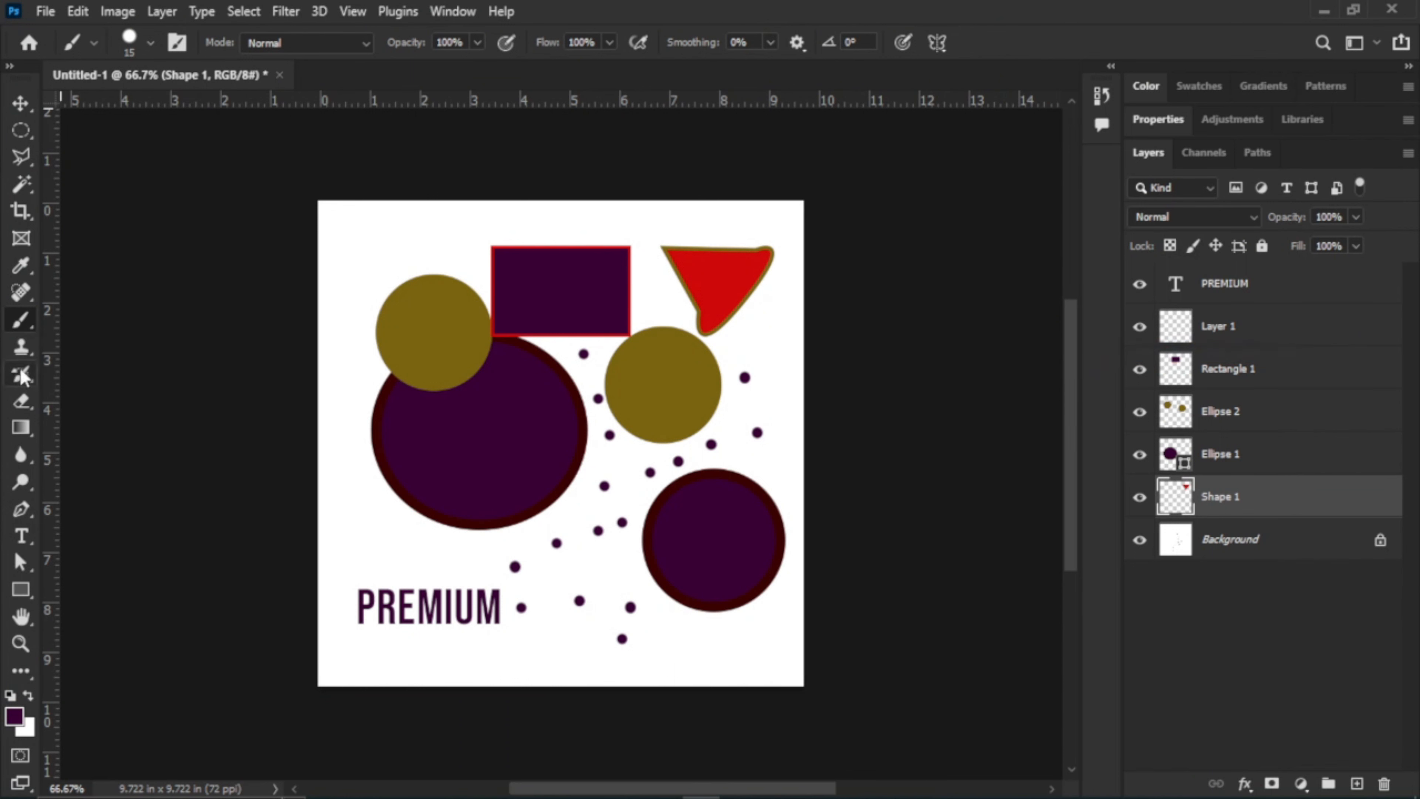
Reduce the Eraser size to 10 and erase a scatter of small dots across the red triangle
click(21, 401)
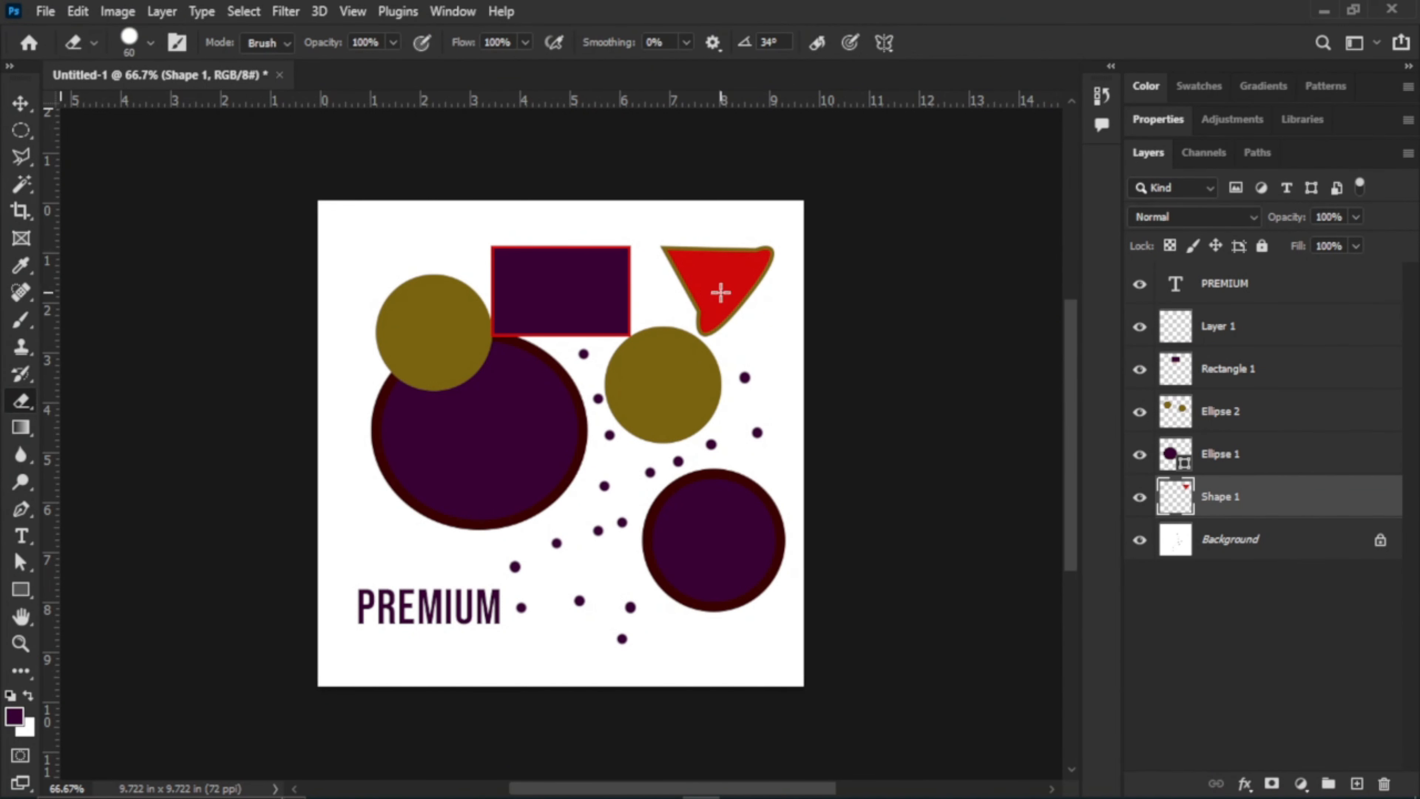
key(Caps_Lock)
key(bracketleft)
key(bracketleft)
key(bracketleft)
key(bracketleft)
key(bracketleft)
key(bracketleft)
key(bracketleft)
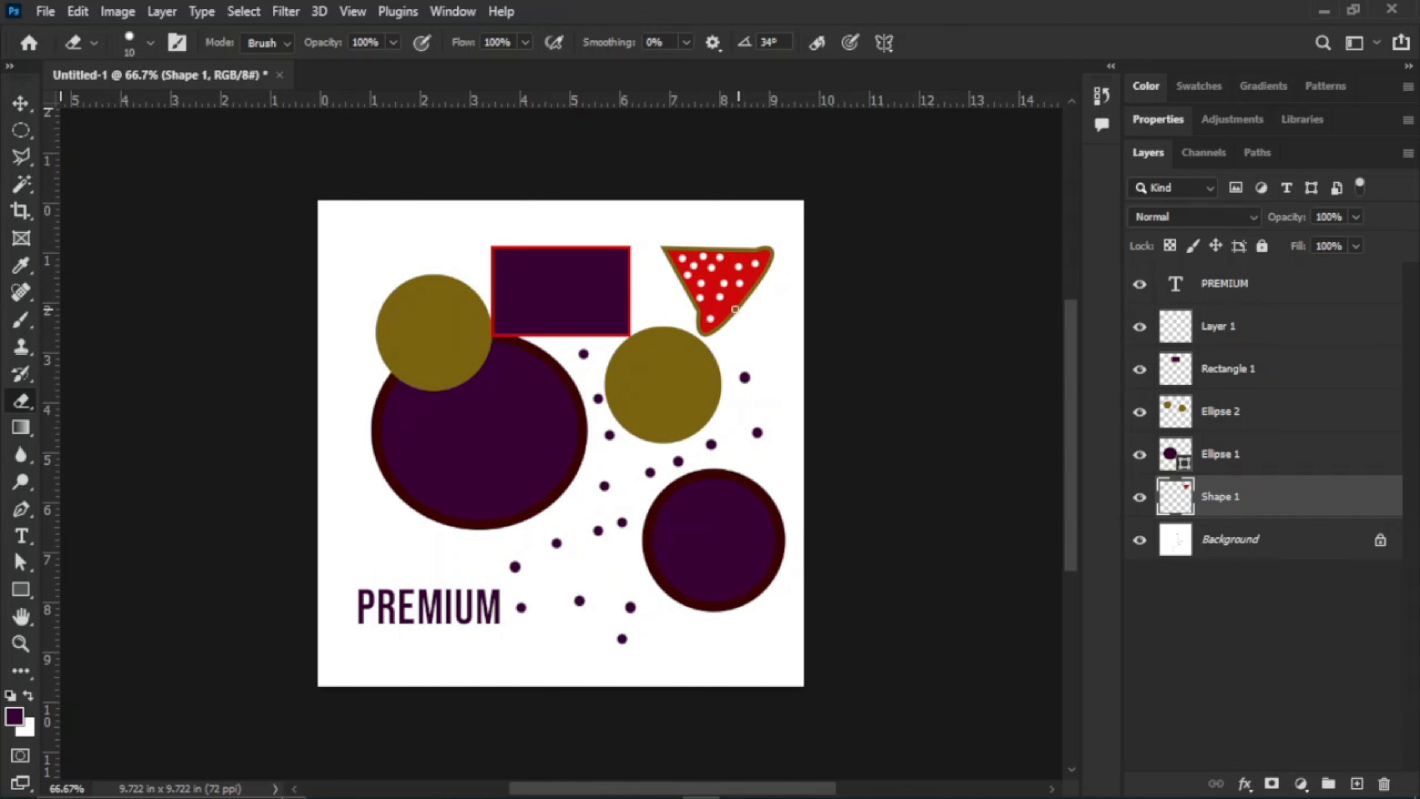
click(20, 103)
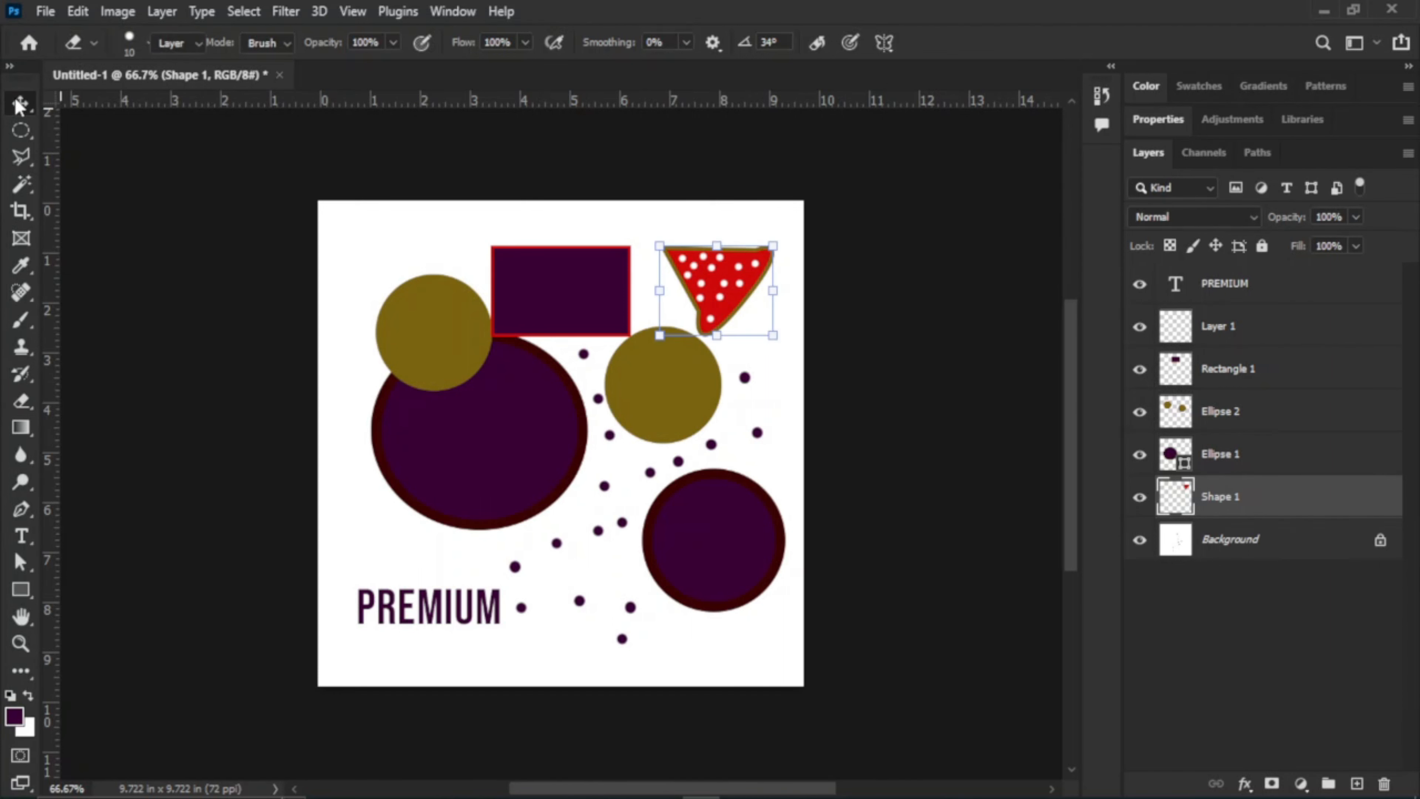
Deselect the triangle layer and pan around the whole canvas in several directions with the Hand tool
click(867, 274)
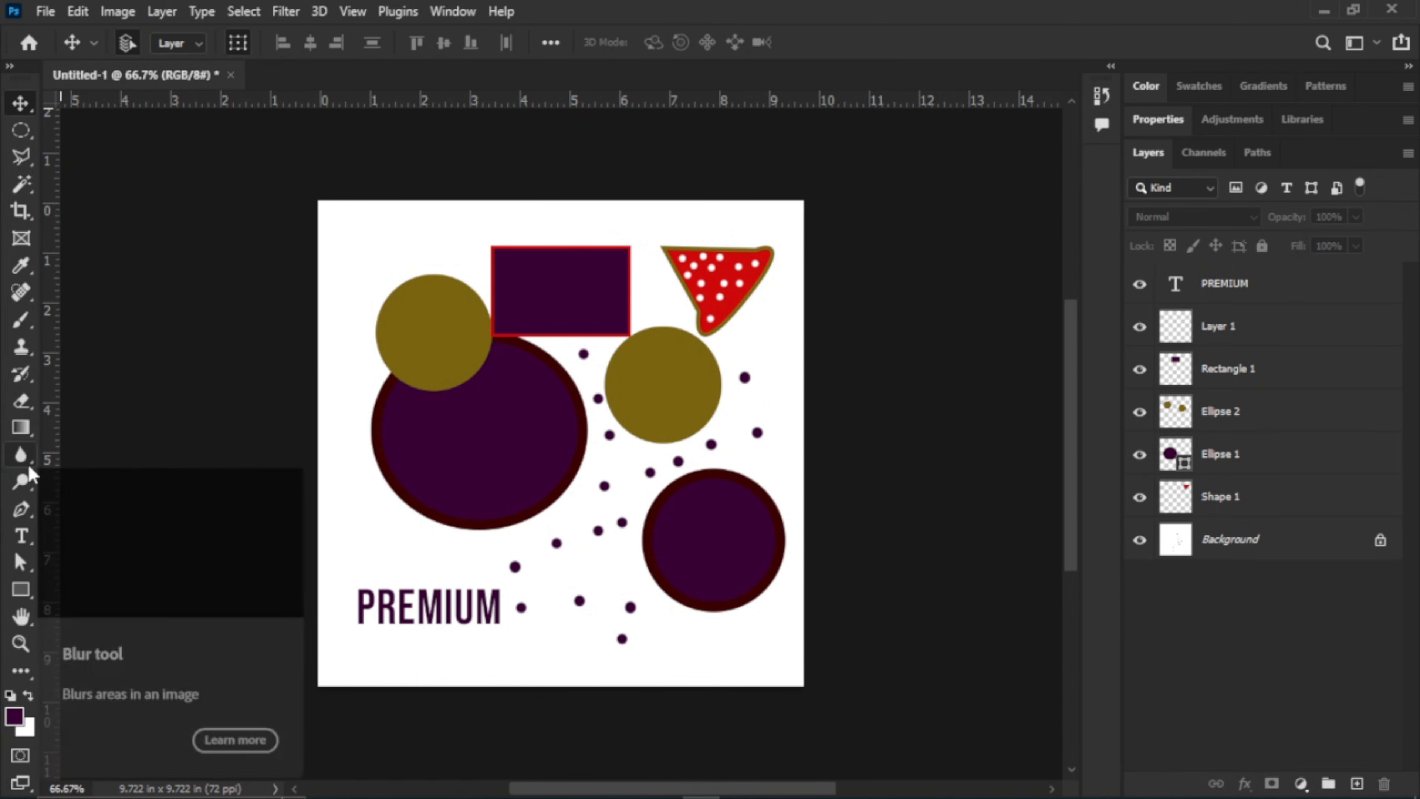
key(h)
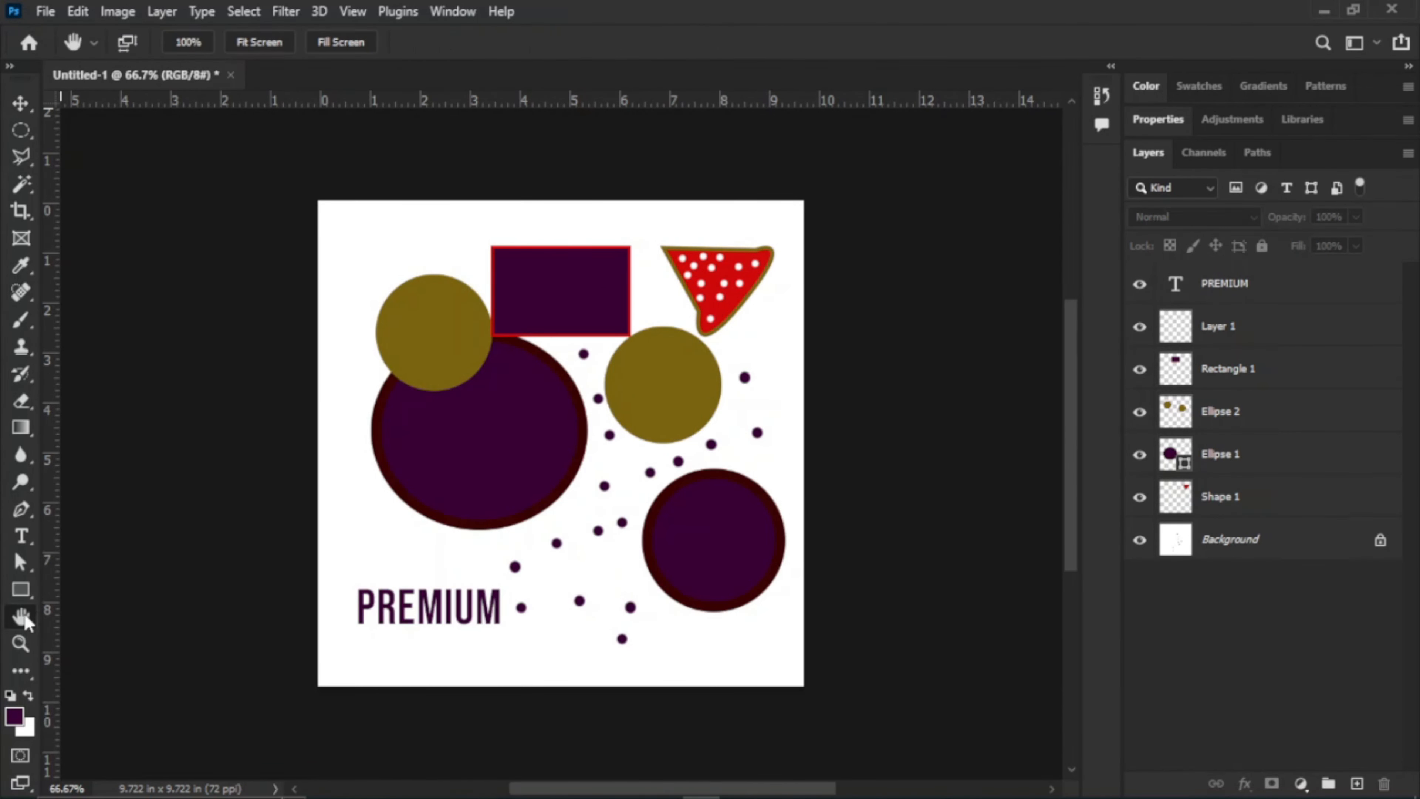
drag(420, 290, 377, 351)
drag(619, 286, 545, 327)
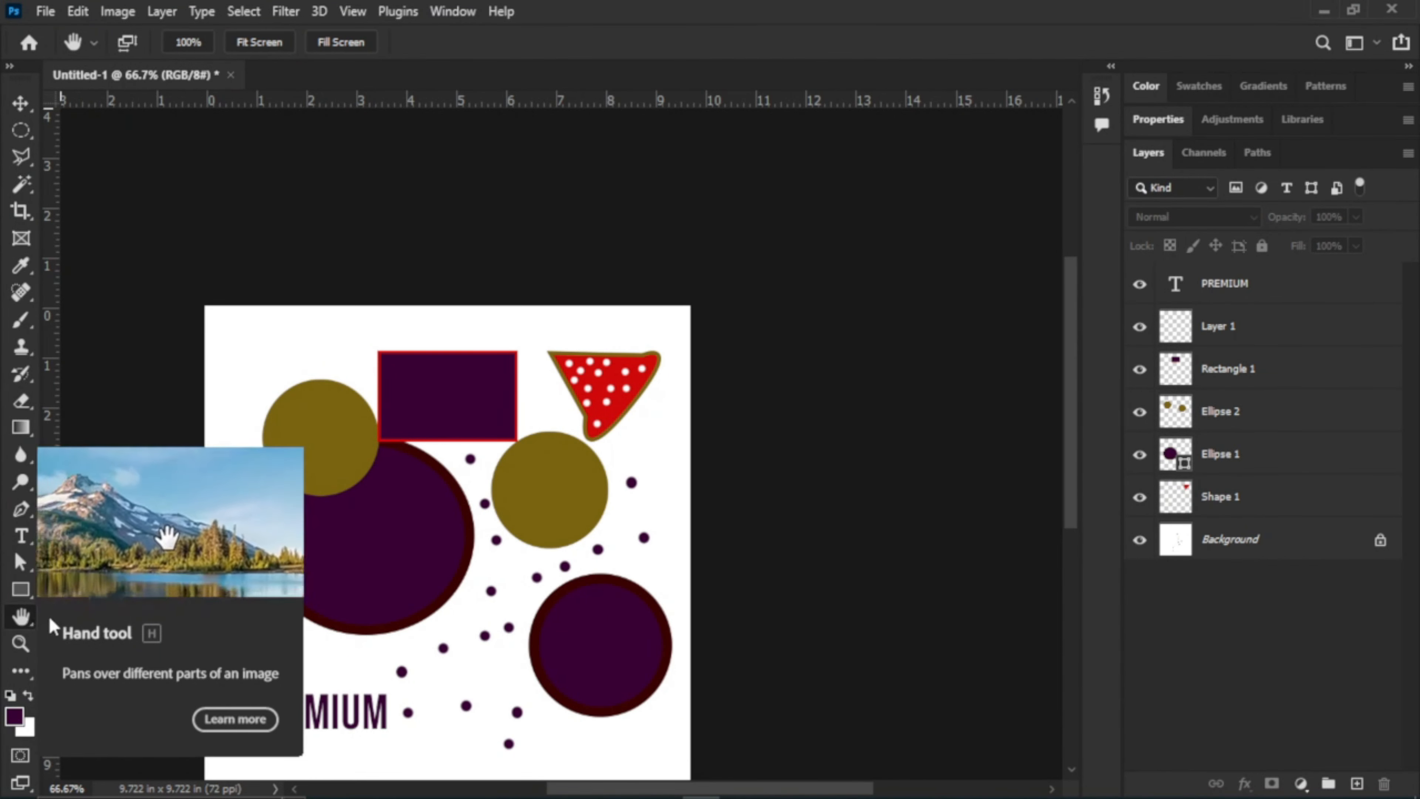
drag(288, 317, 338, 447)
drag(500, 414, 519, 362)
drag(407, 306, 397, 358)
drag(347, 291, 397, 345)
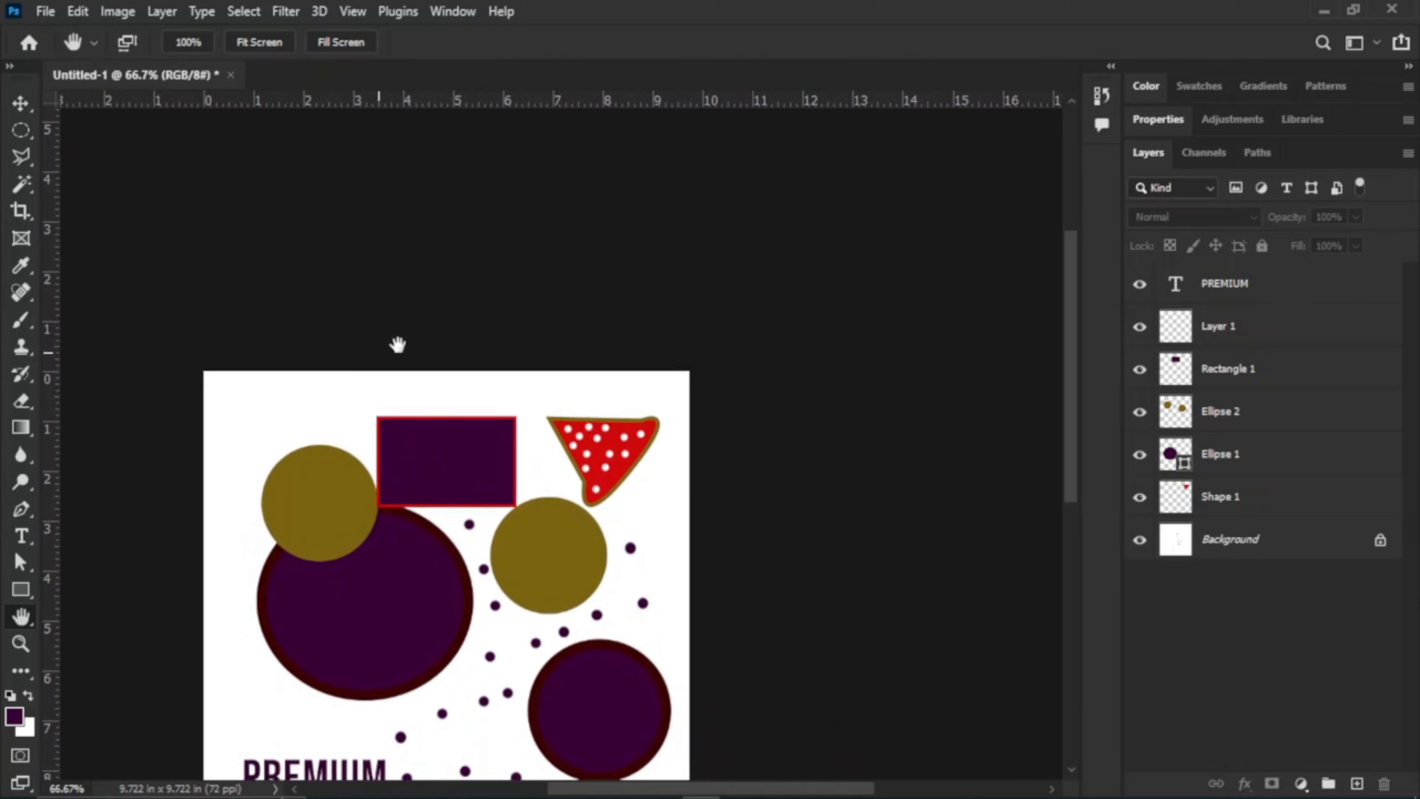
drag(576, 378, 478, 298)
drag(639, 409, 653, 333)
drag(573, 413, 592, 513)
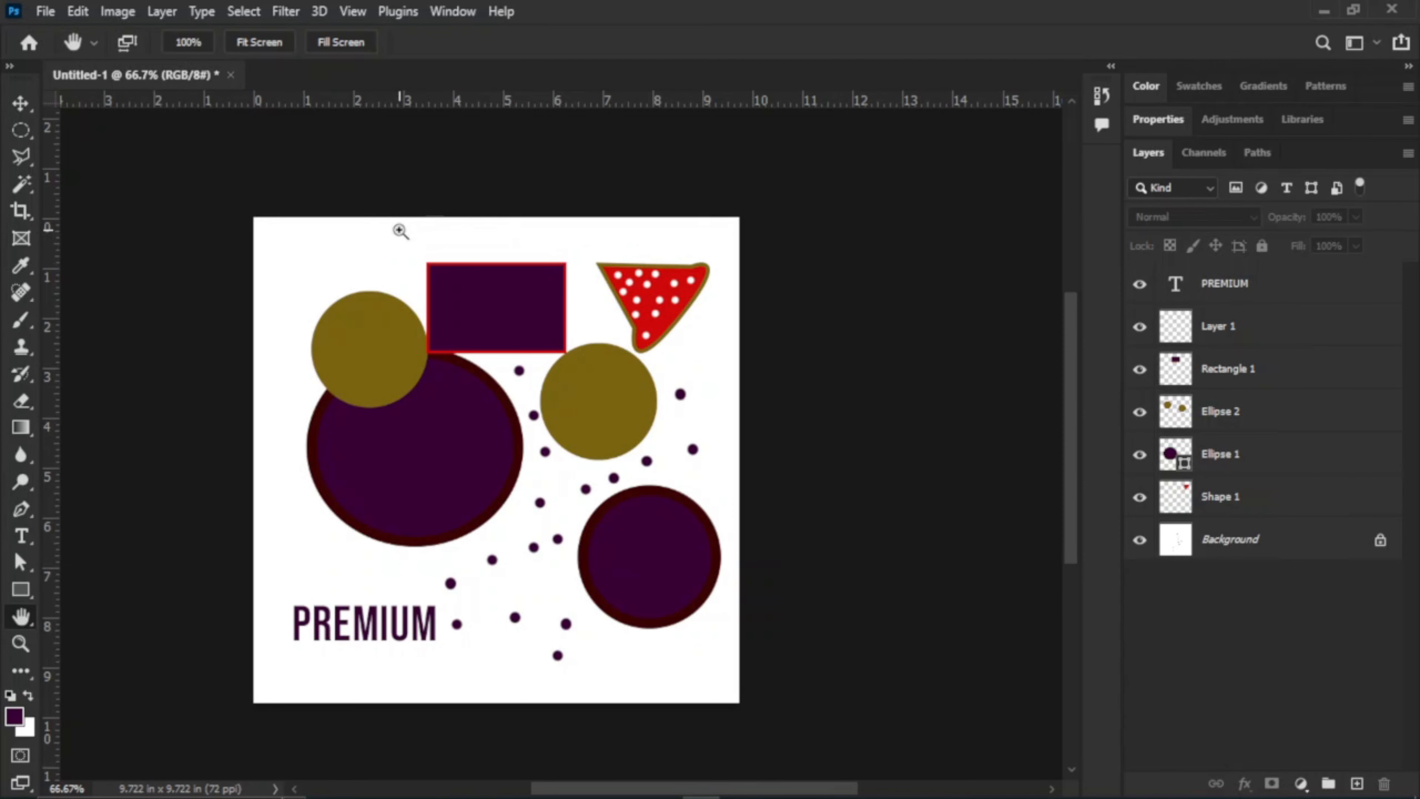
Enlarge the view to 200% and pan across the circles, dots and PREMIUM text, finishing with the canvas fitted on screen
key(ctrl+plus)
key(ctrl+plus)
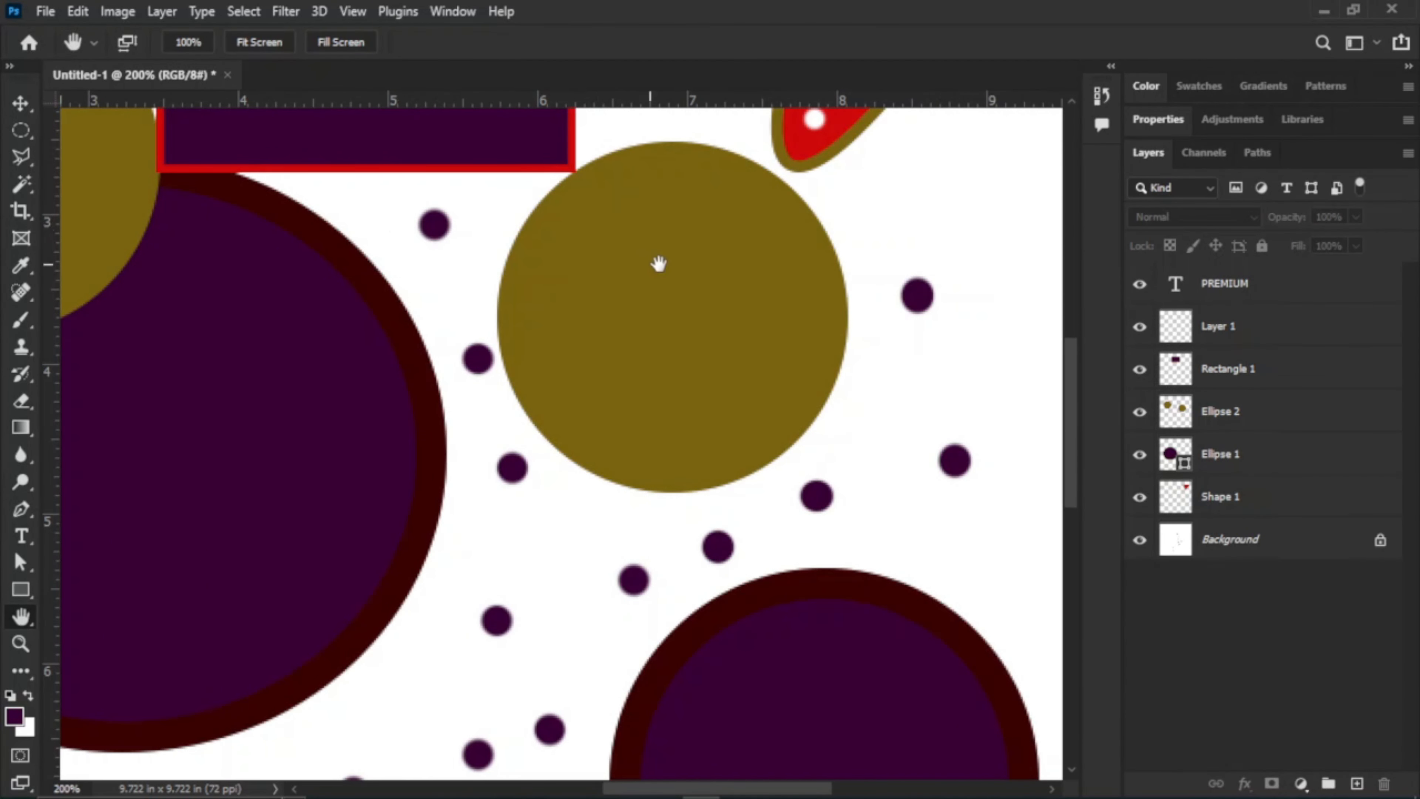
drag(661, 220, 570, 323)
drag(709, 190, 587, 371)
drag(632, 285, 593, 398)
drag(607, 351, 471, 244)
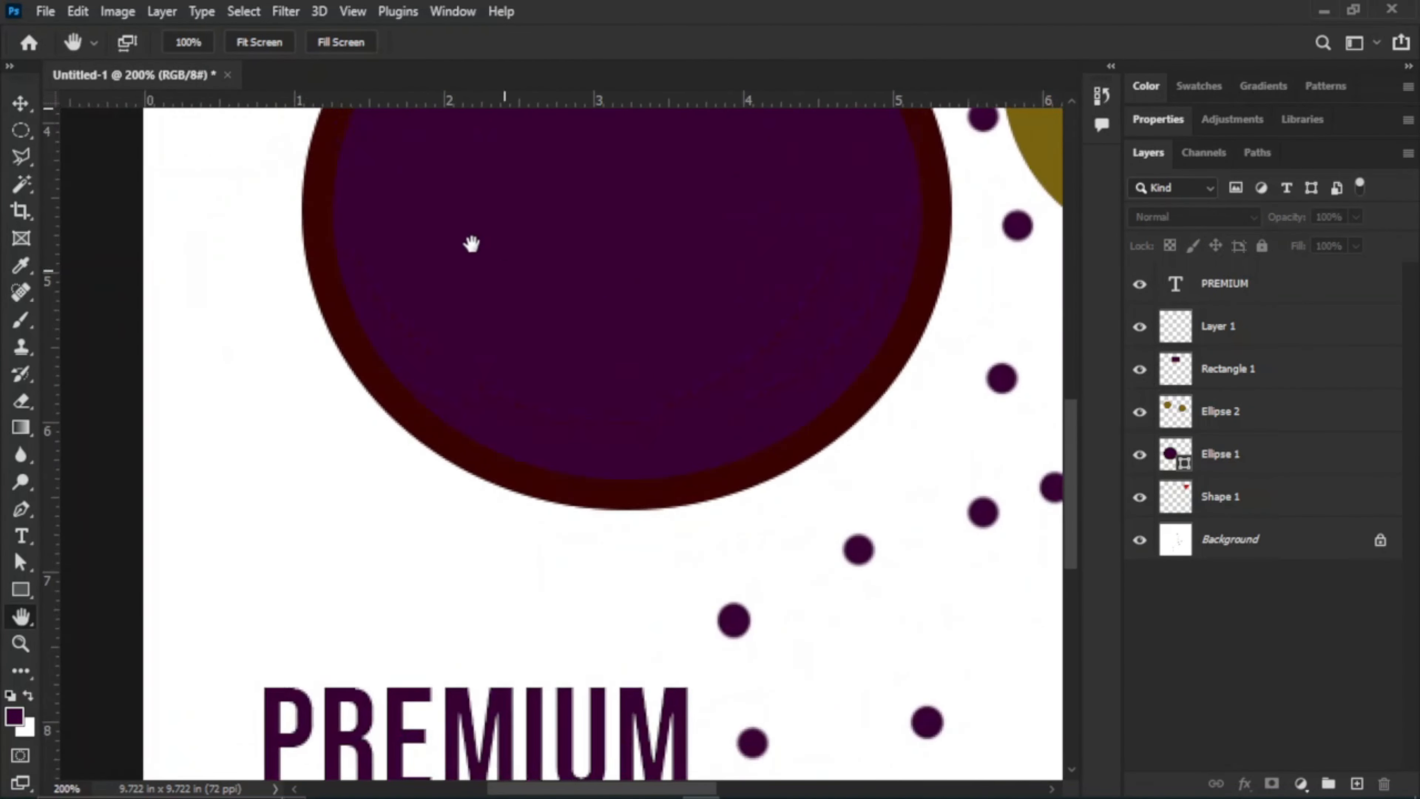
drag(839, 476, 562, 234)
drag(644, 313, 561, 195)
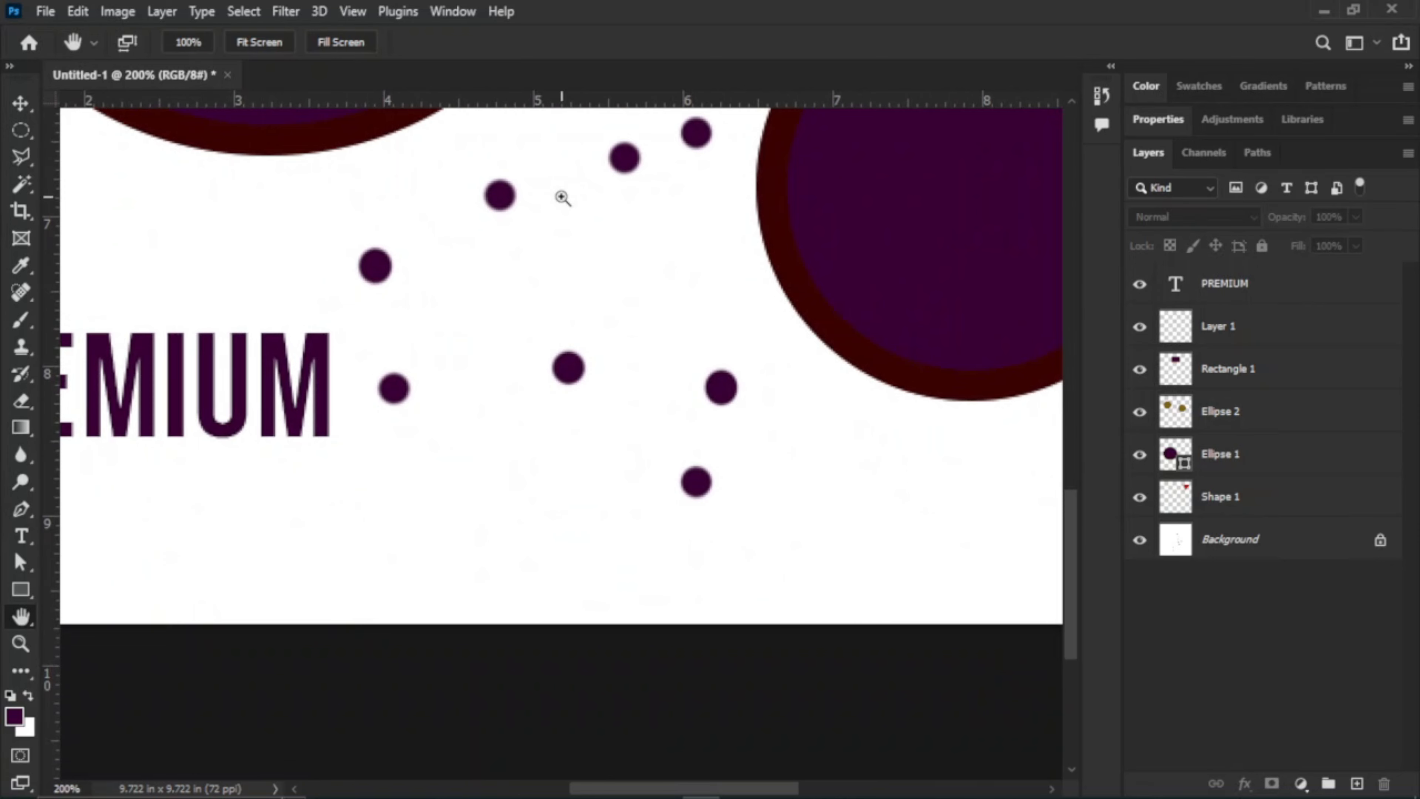
key(ctrl+0)
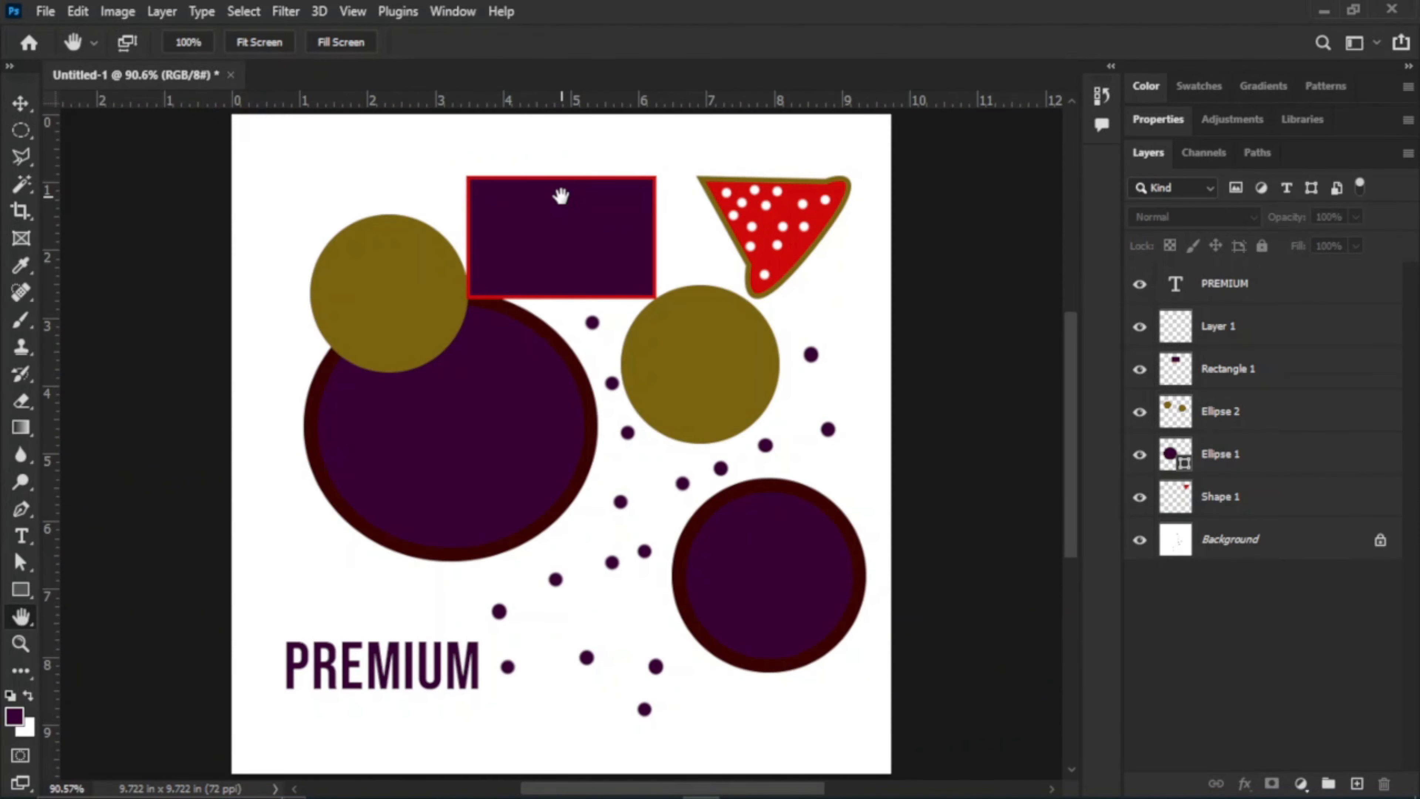
Draw an elephant custom shape from the Wild Animals set, about 107 by 72 px, just above the PREMIUM text
click(28, 598)
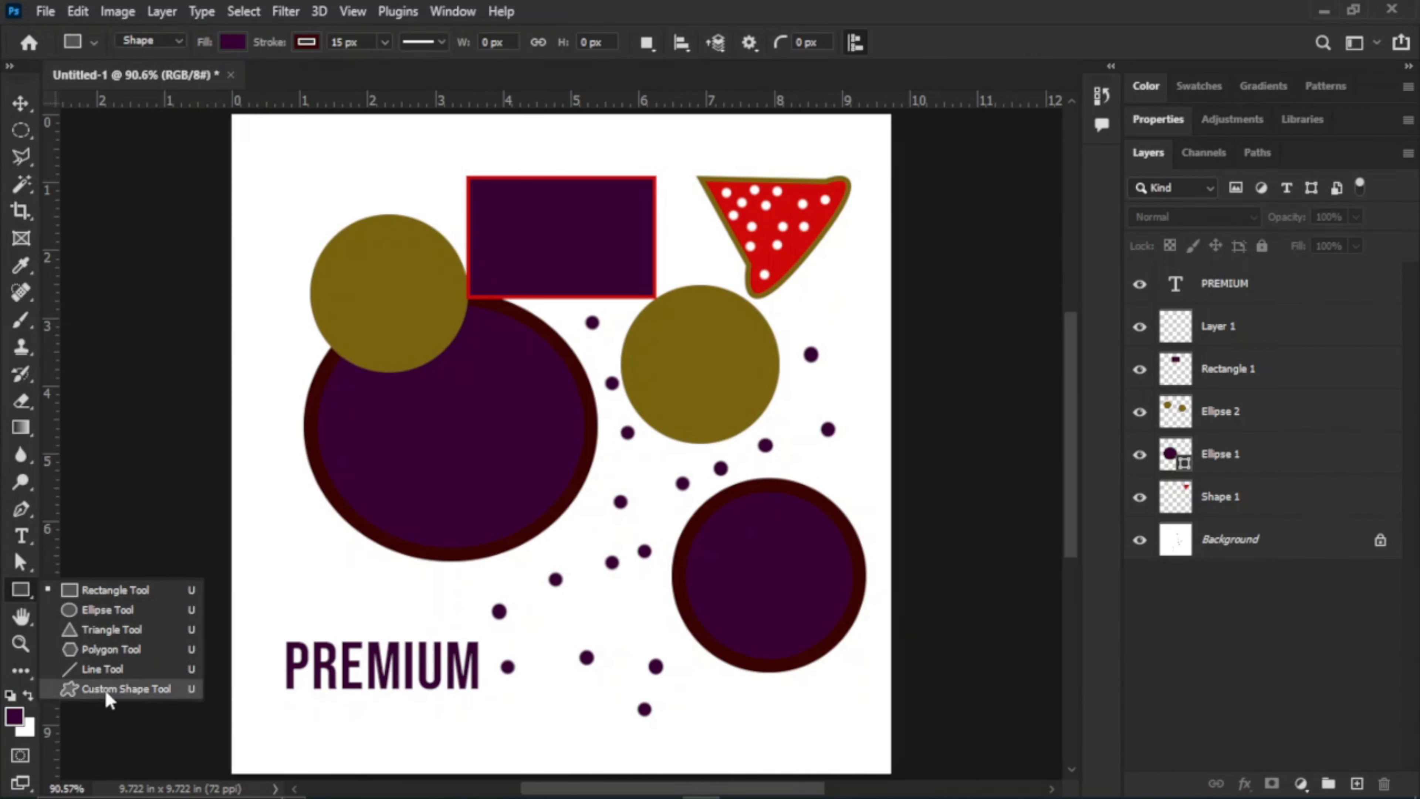
click(125, 686)
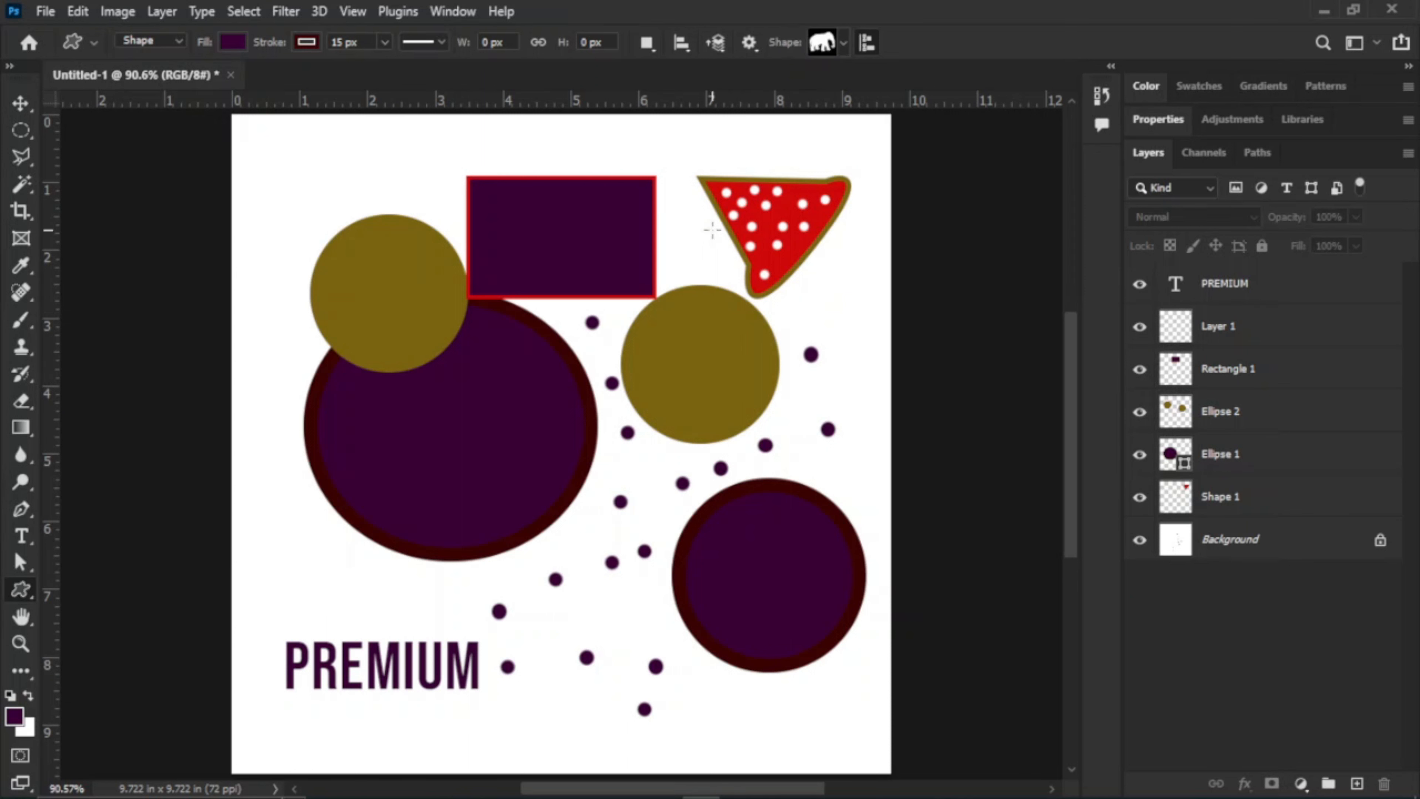
click(844, 44)
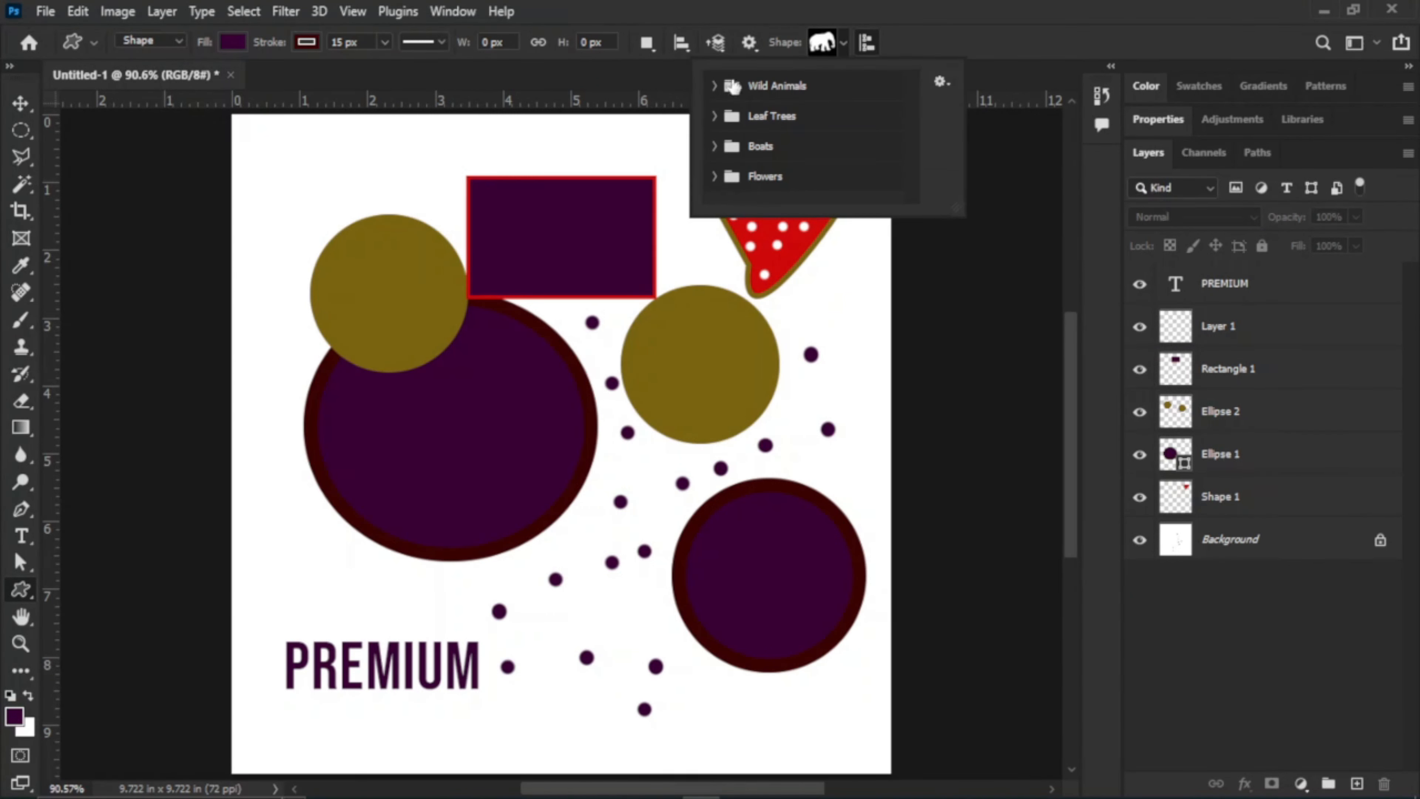
click(715, 87)
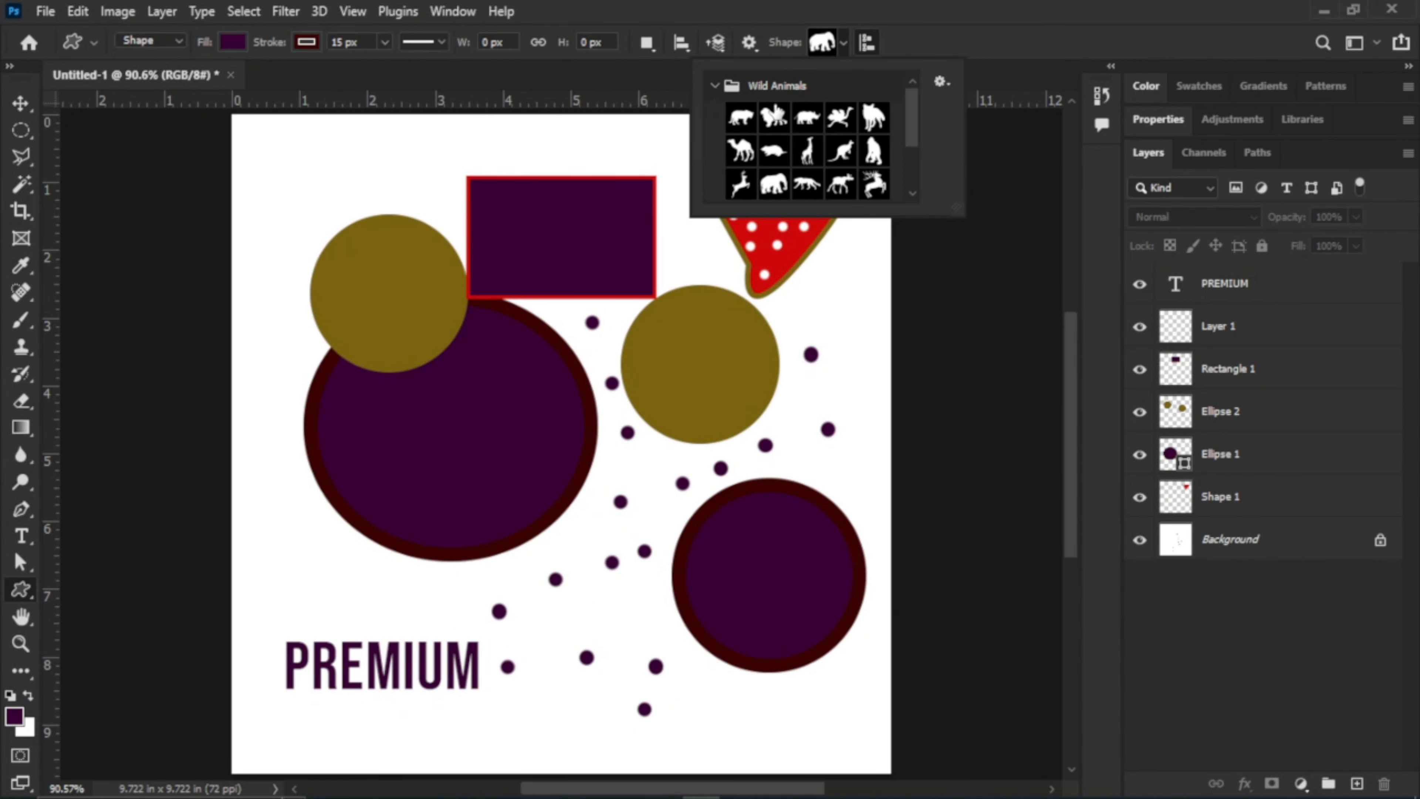
drag(914, 114, 920, 130)
scroll(780, 185, down, 3)
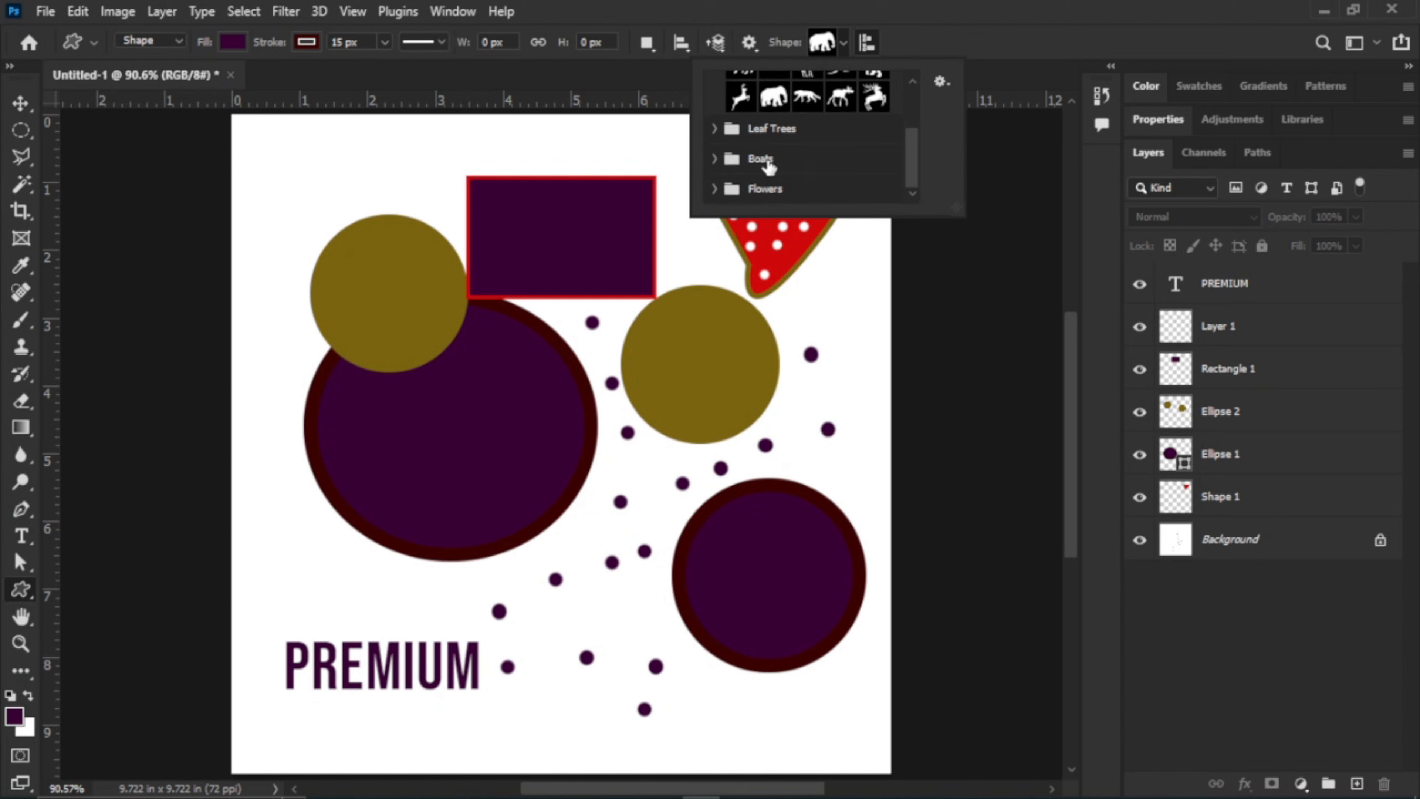
click(778, 107)
drag(279, 543, 382, 611)
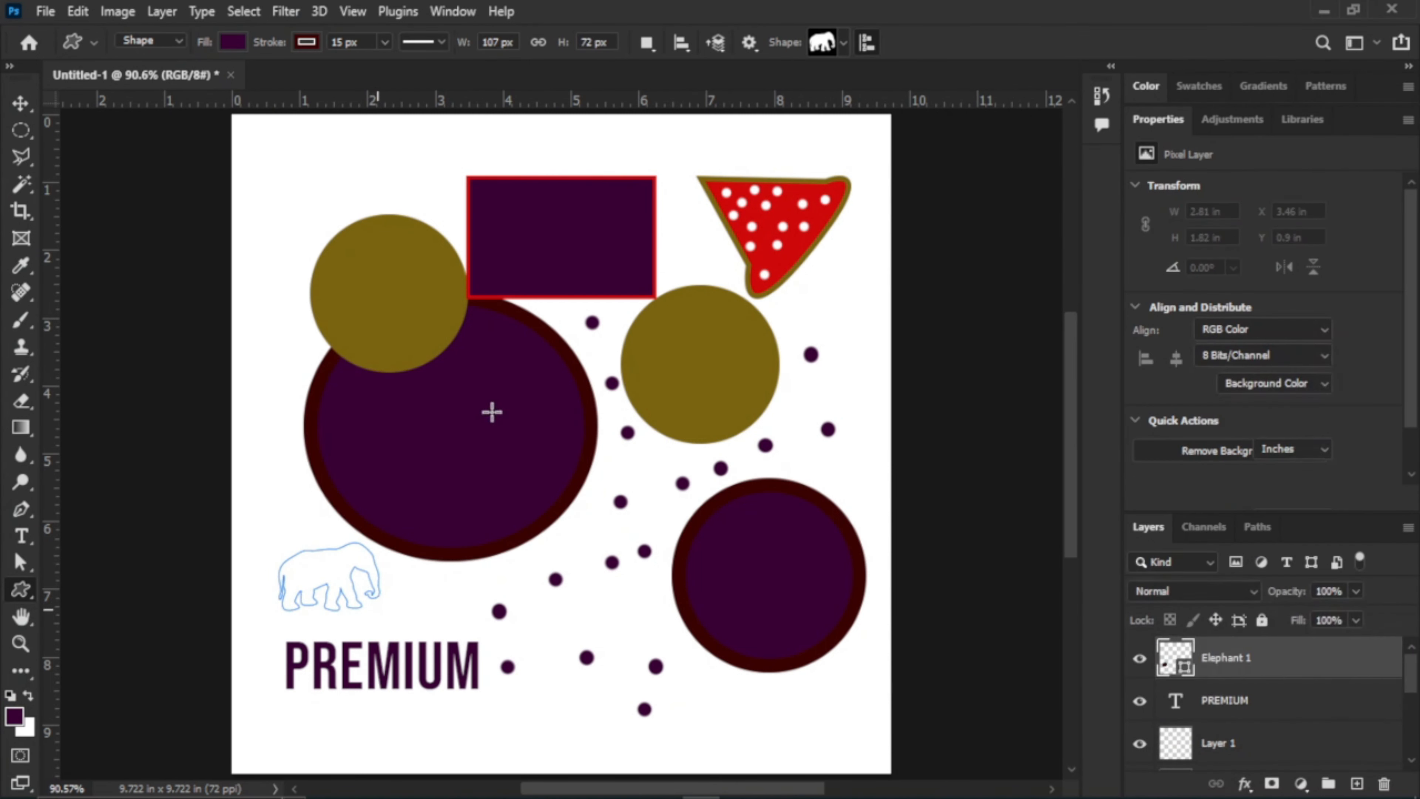
Remove the elephant's stroke, fill it with orange from the recently used colors, and deselect it
click(308, 43)
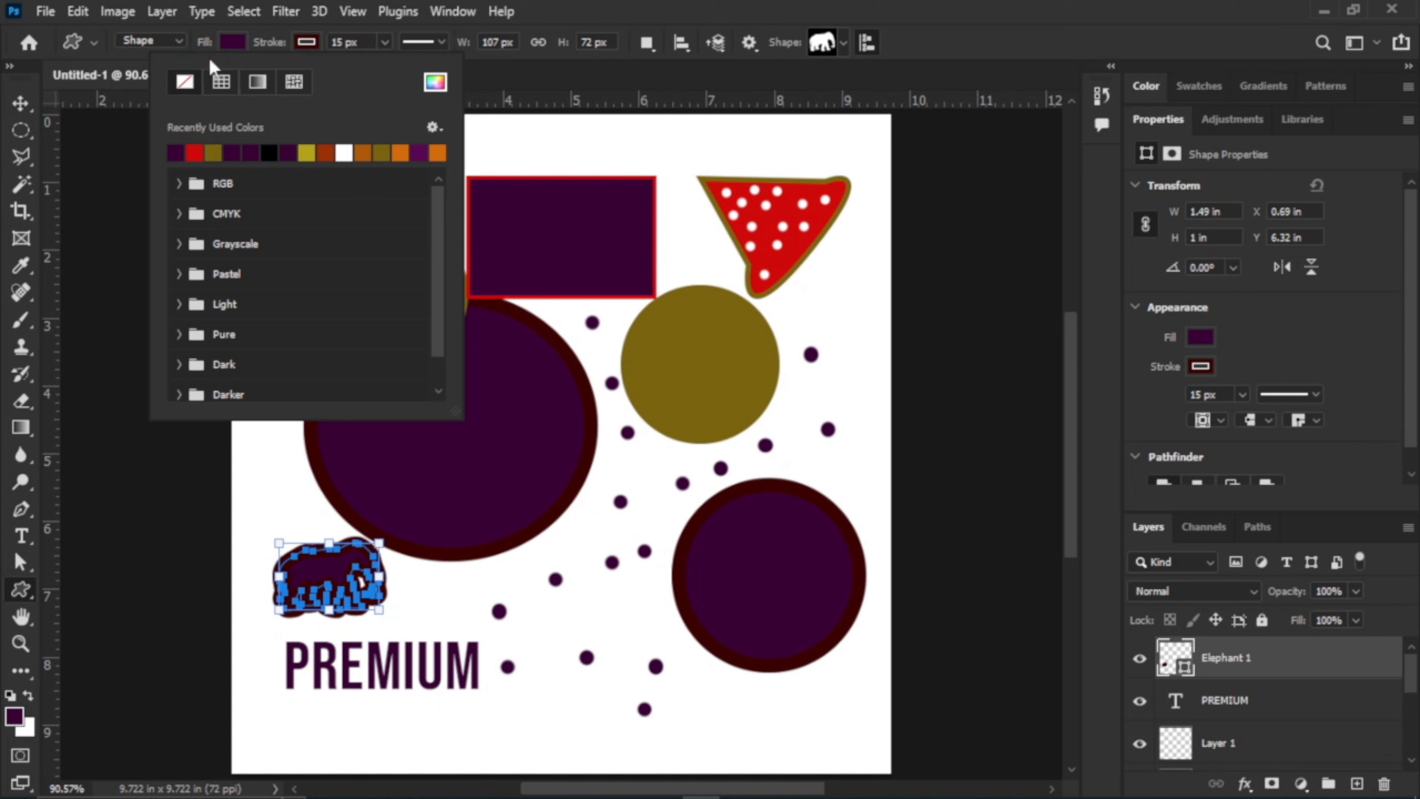
click(186, 82)
click(233, 42)
click(328, 152)
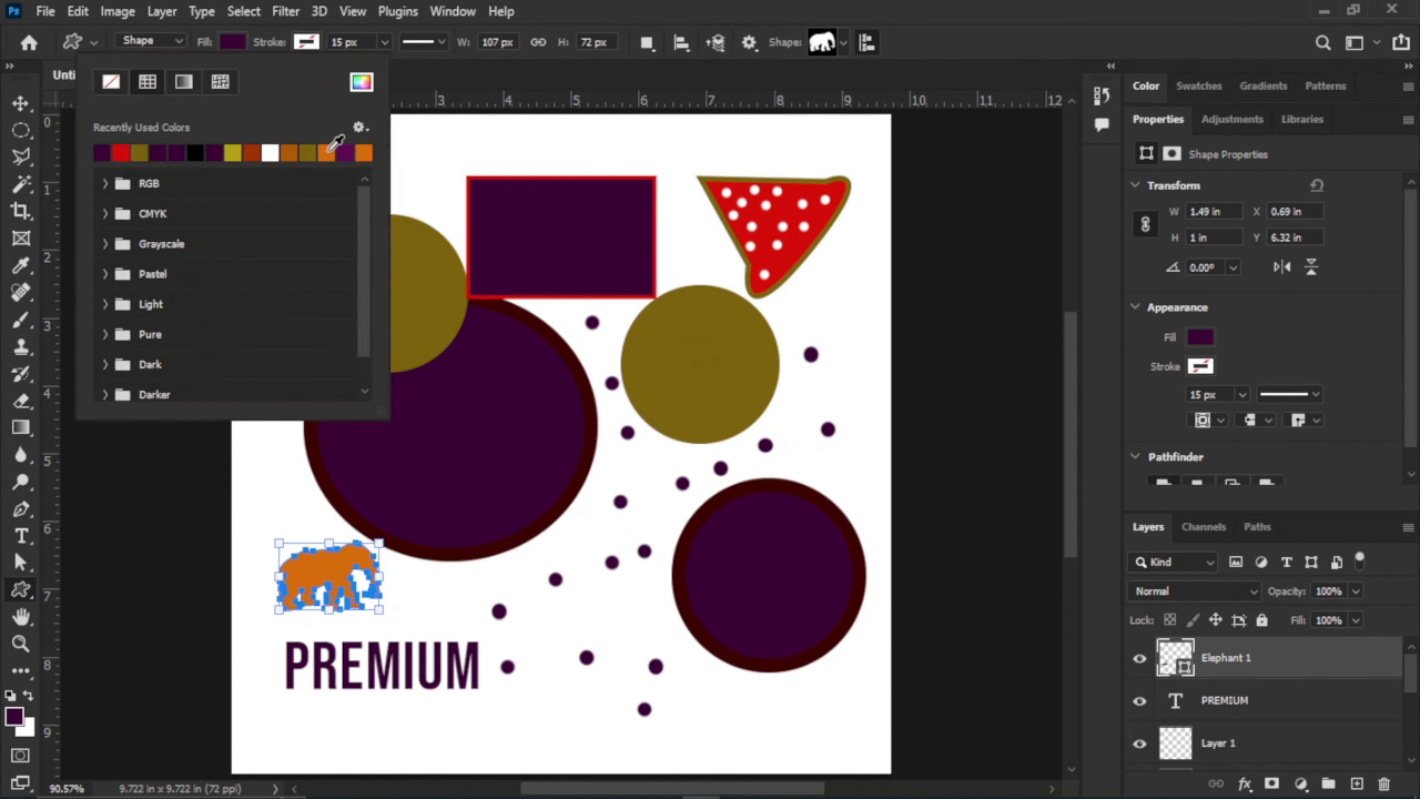
click(21, 102)
click(273, 473)
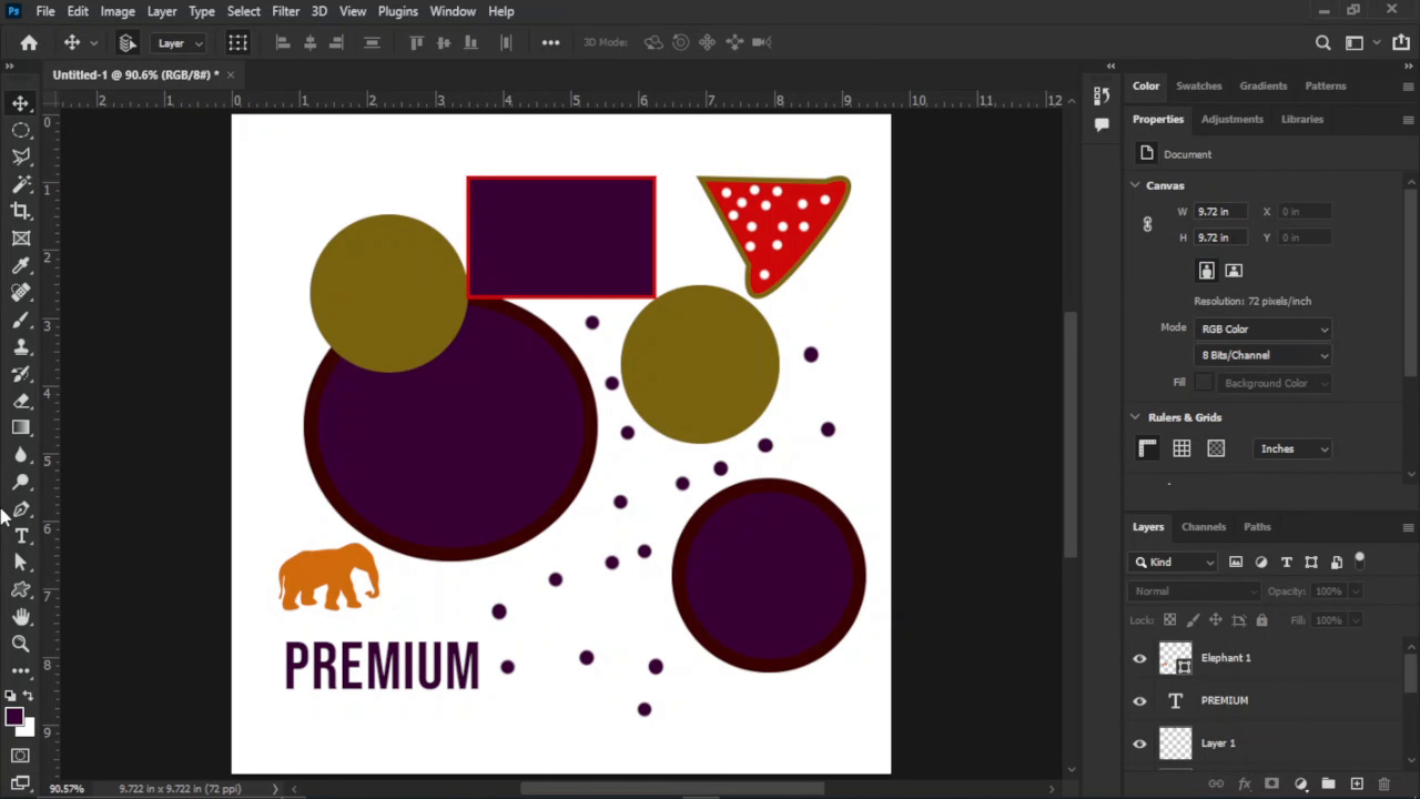
Zoom in to 300% on the elephant and PREMIUM text, and zoom back out until the whole canvas fits the screen
click(23, 650)
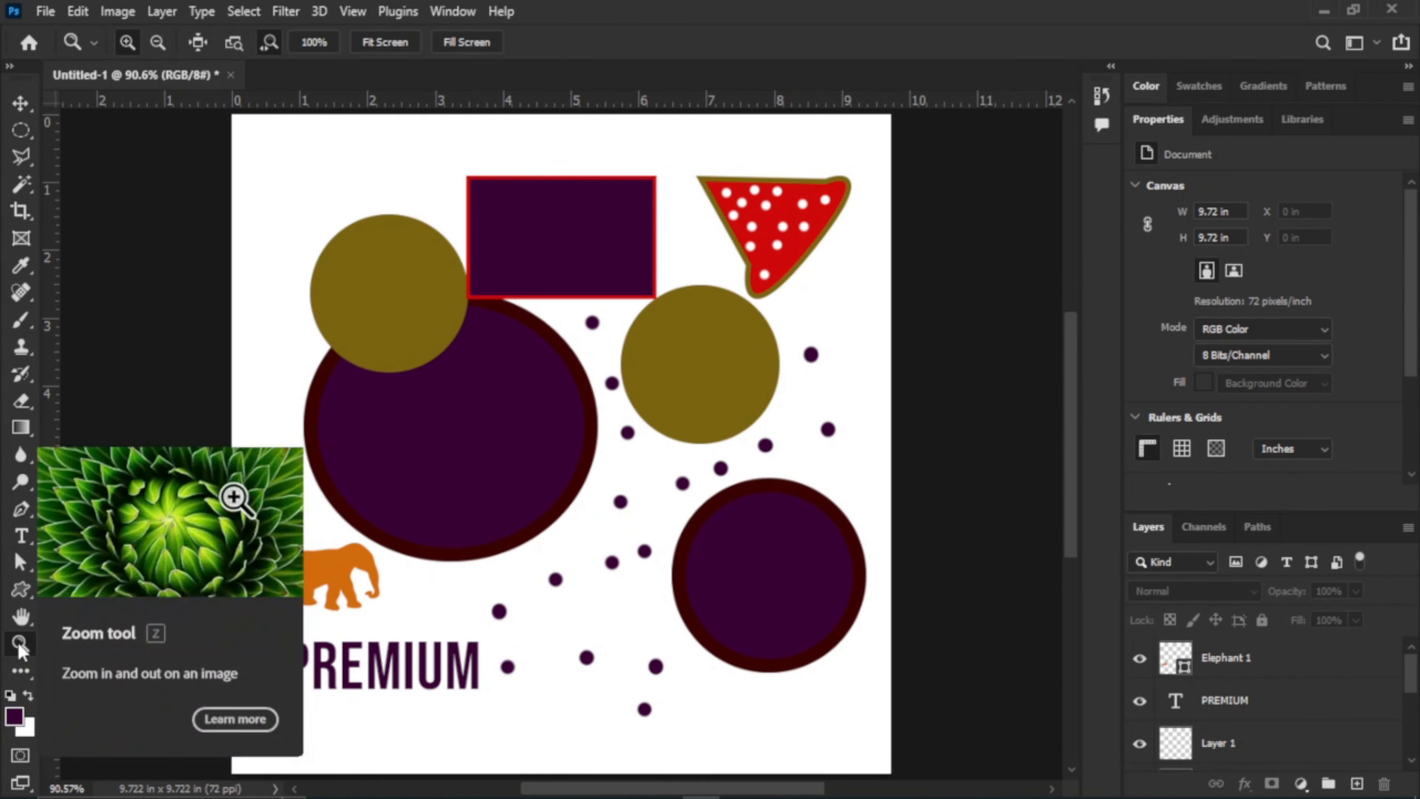
click(383, 675)
click(383, 676)
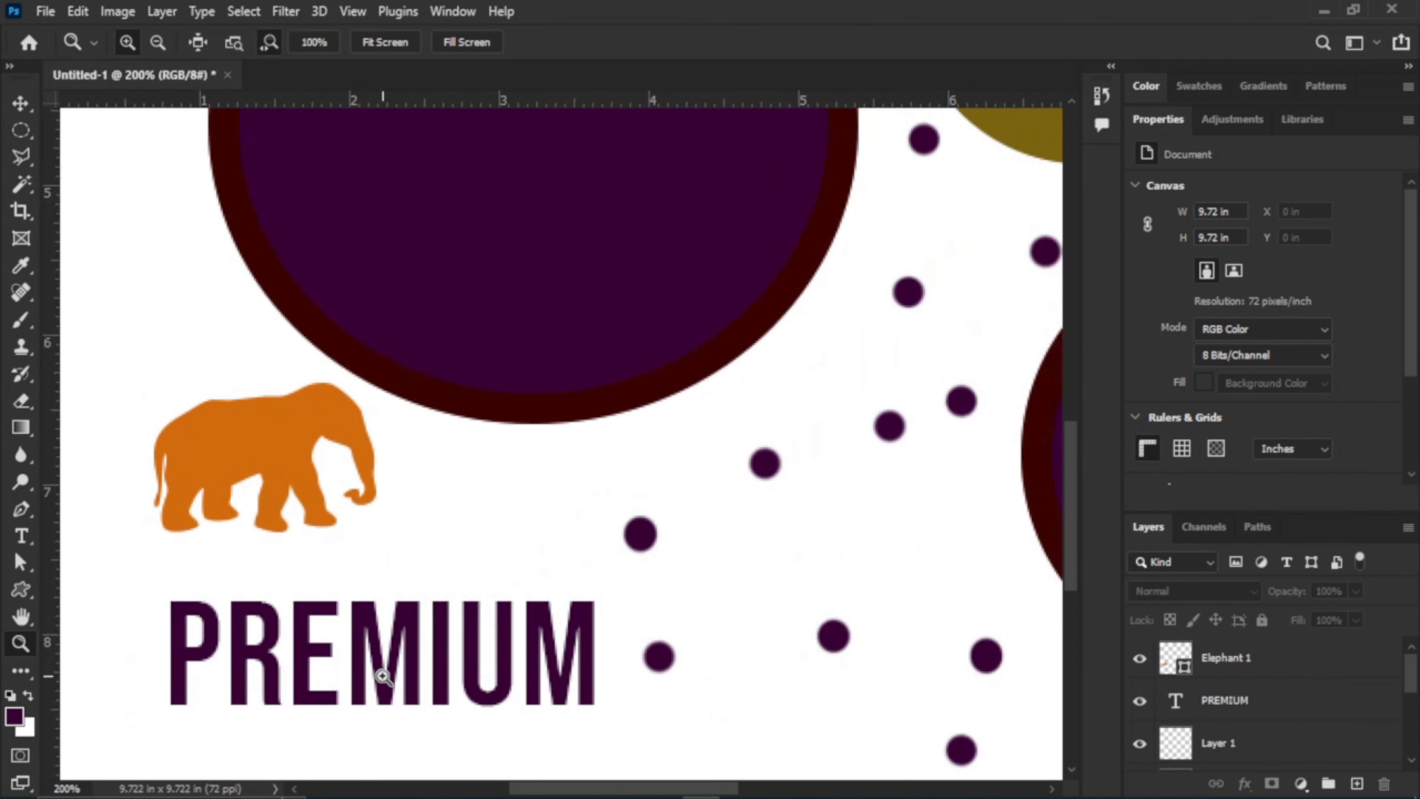
click(324, 554)
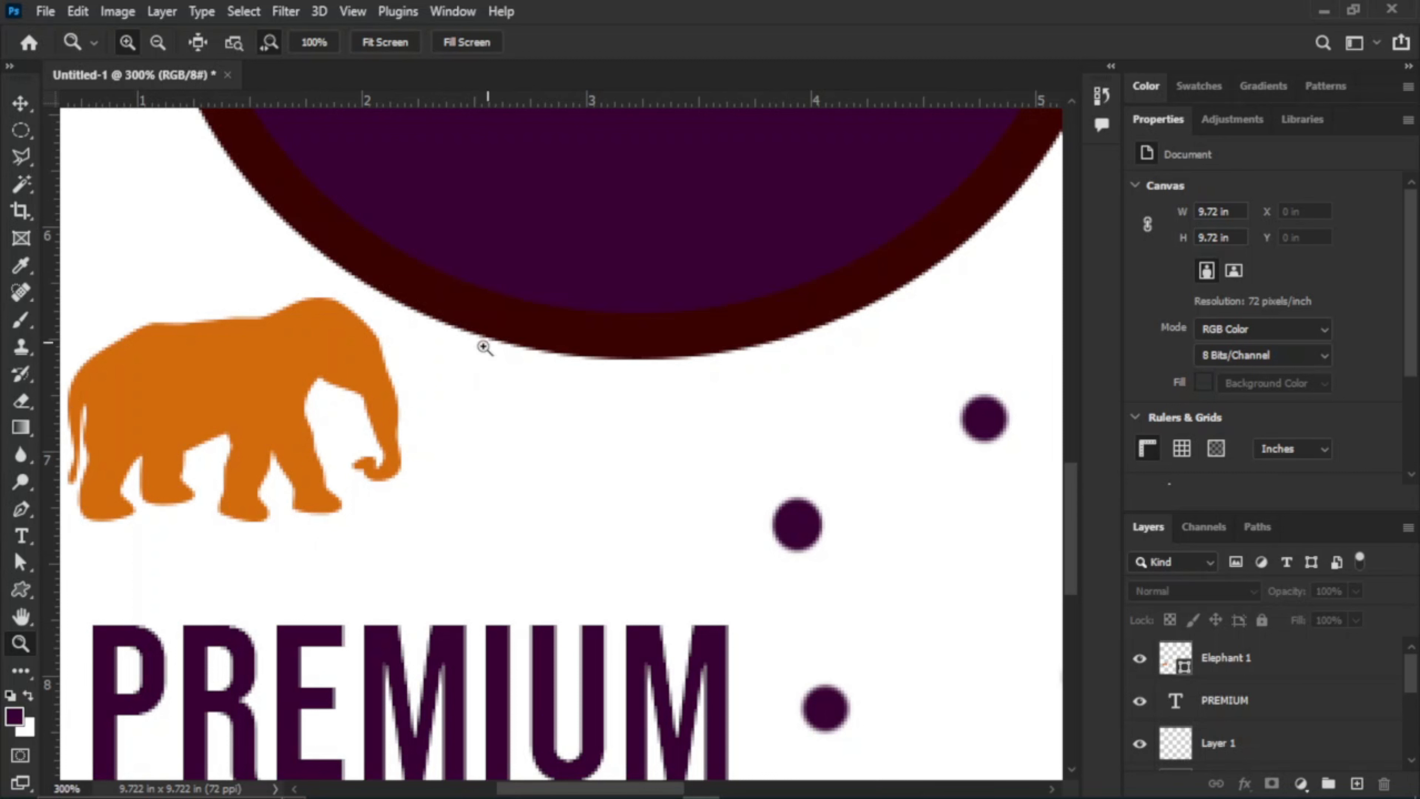
right_click(343, 518)
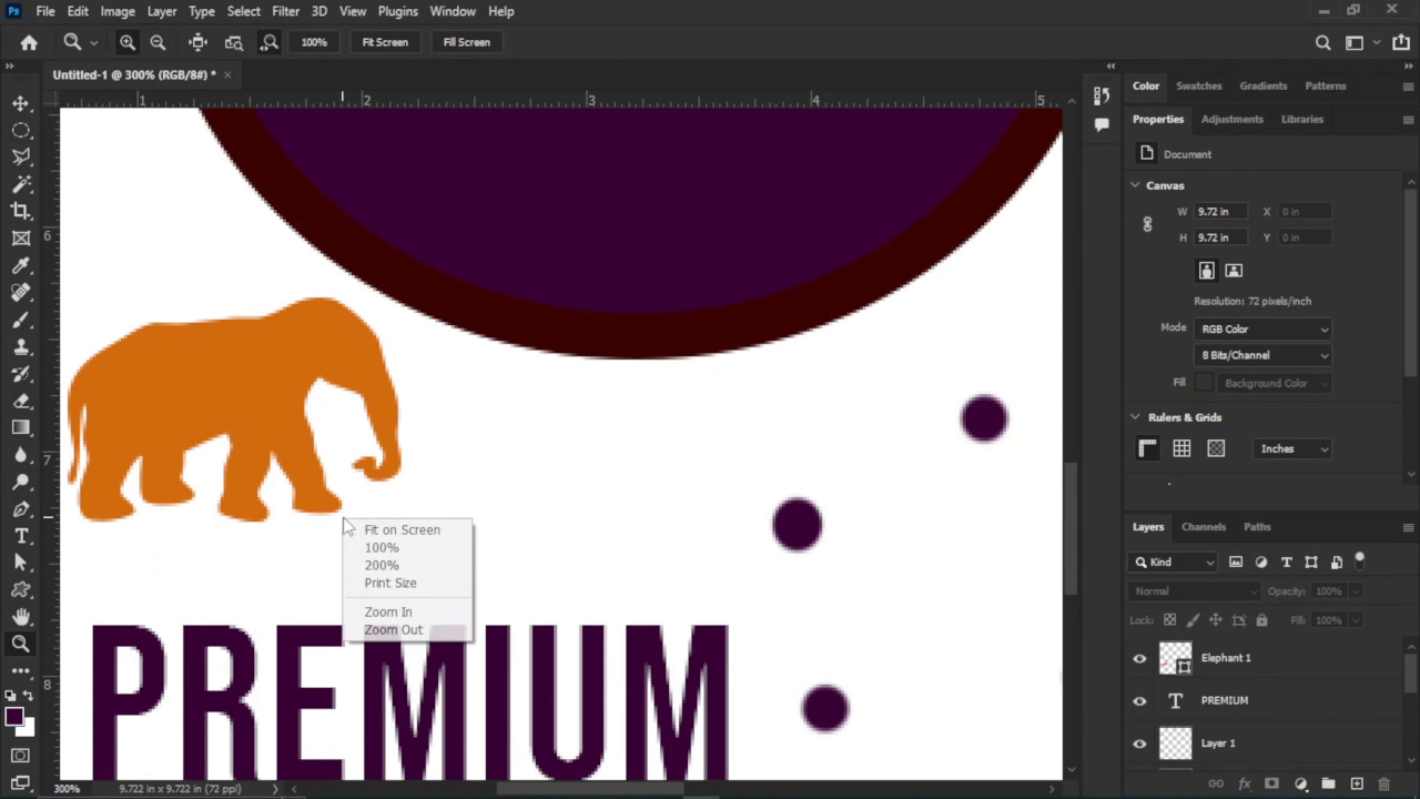
click(394, 630)
right_click(355, 523)
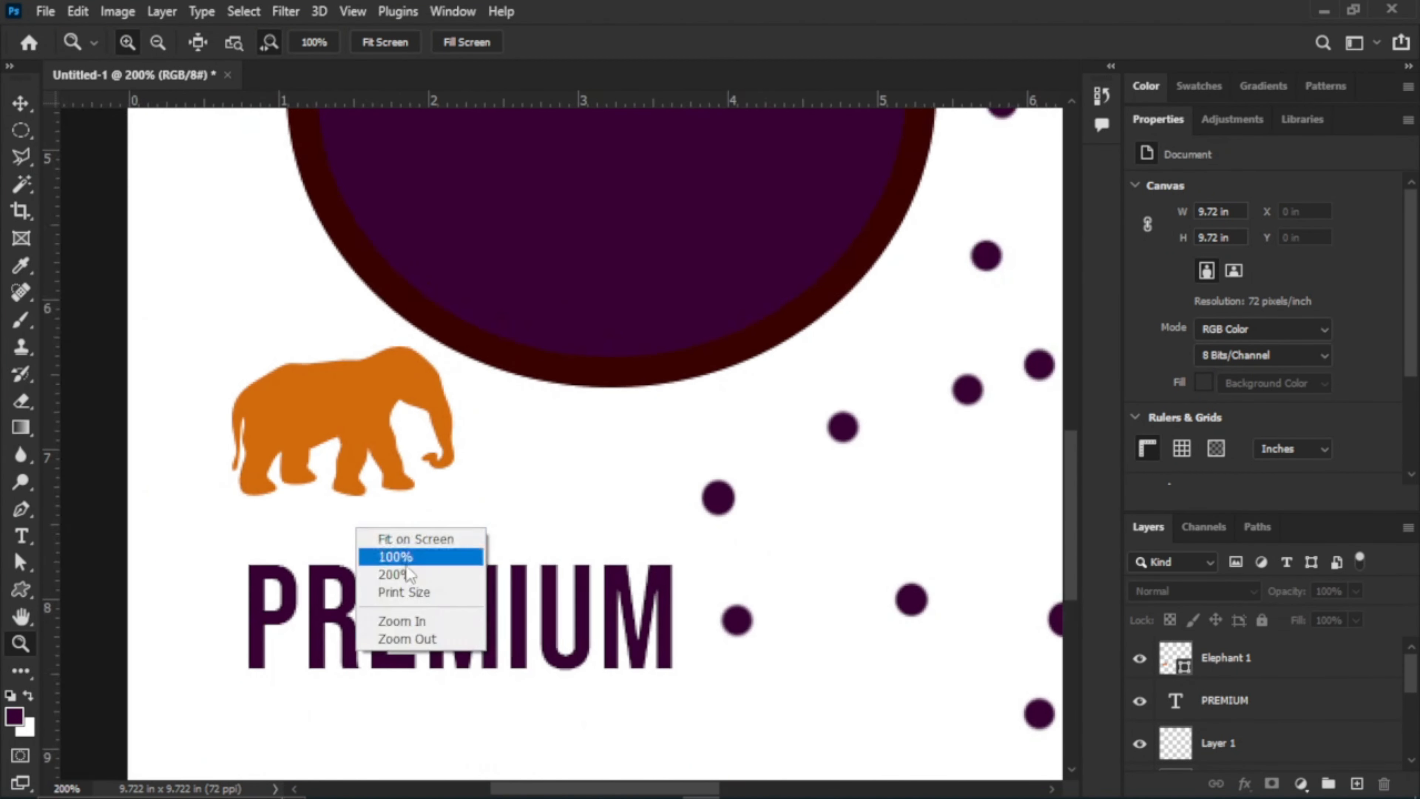
click(429, 639)
right_click(447, 567)
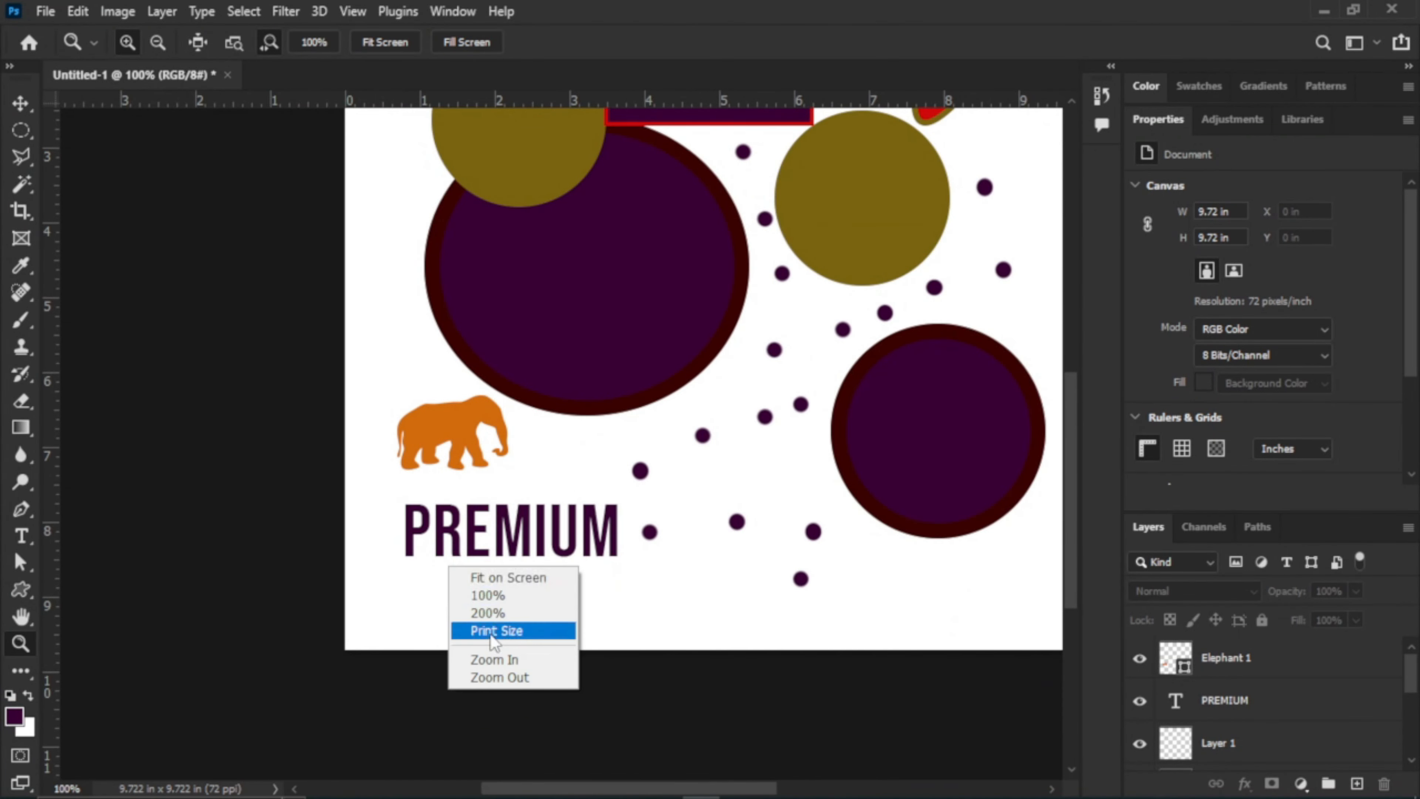
click(499, 682)
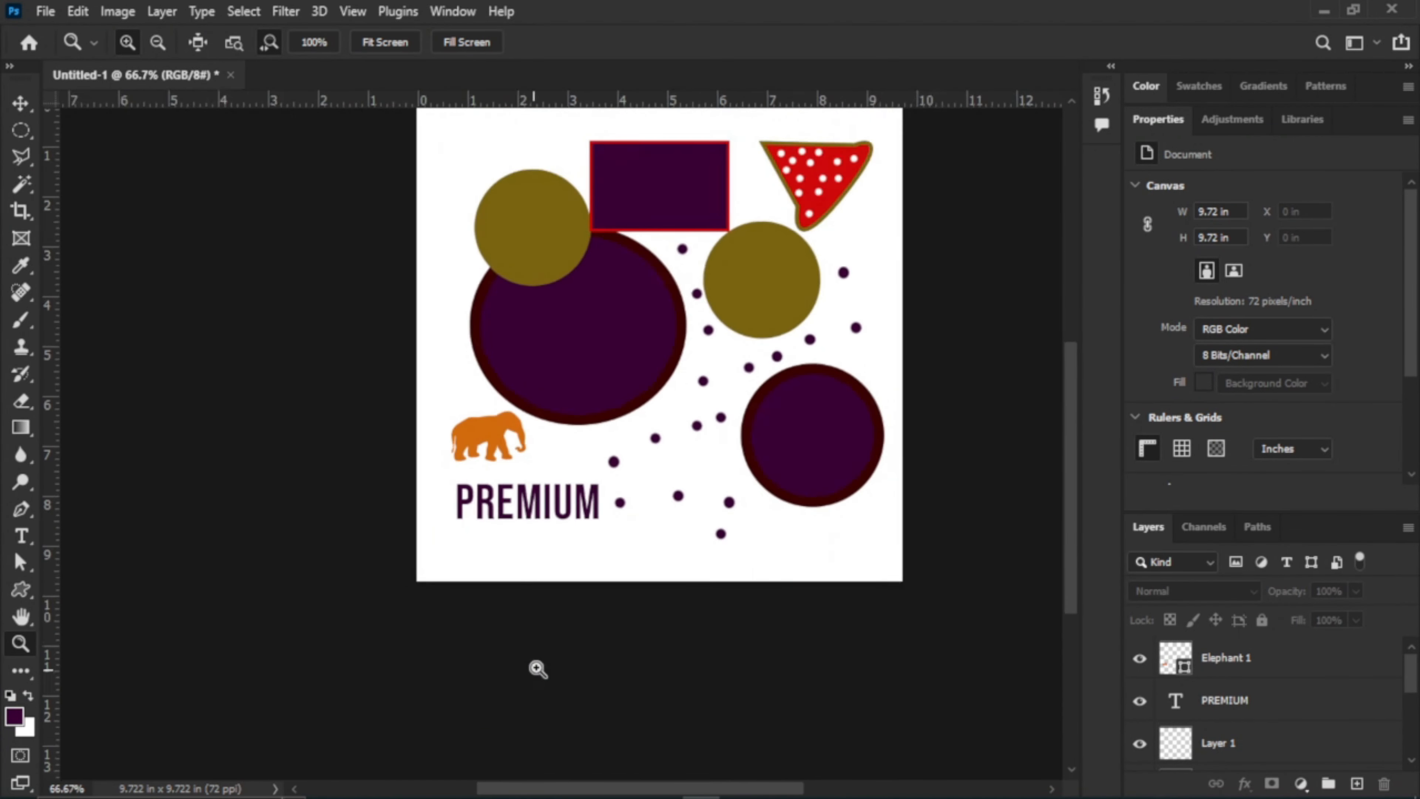
click(672, 568)
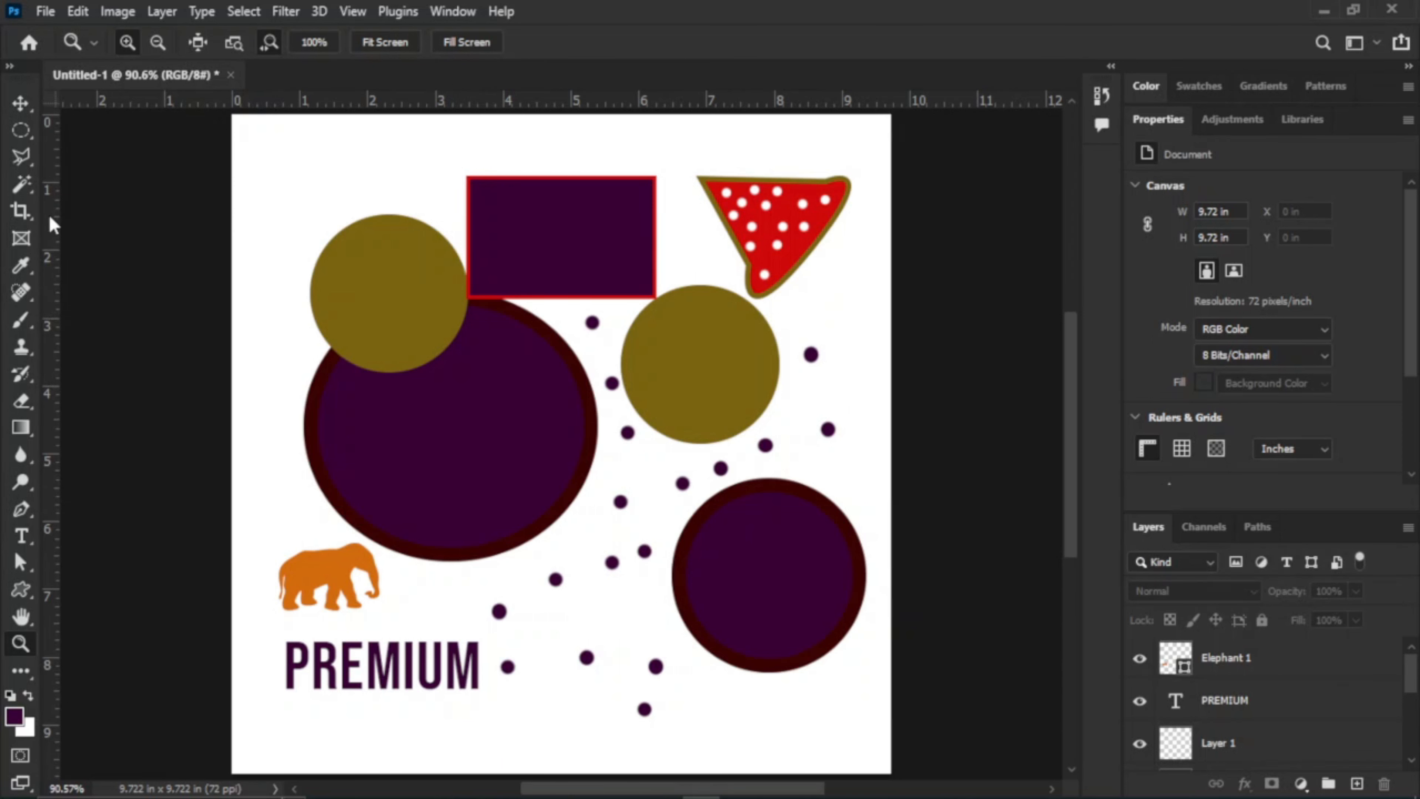
Place two vertical guides, one on the canvas's left edge and one about 1 inch outside it
drag(52, 224, 231, 245)
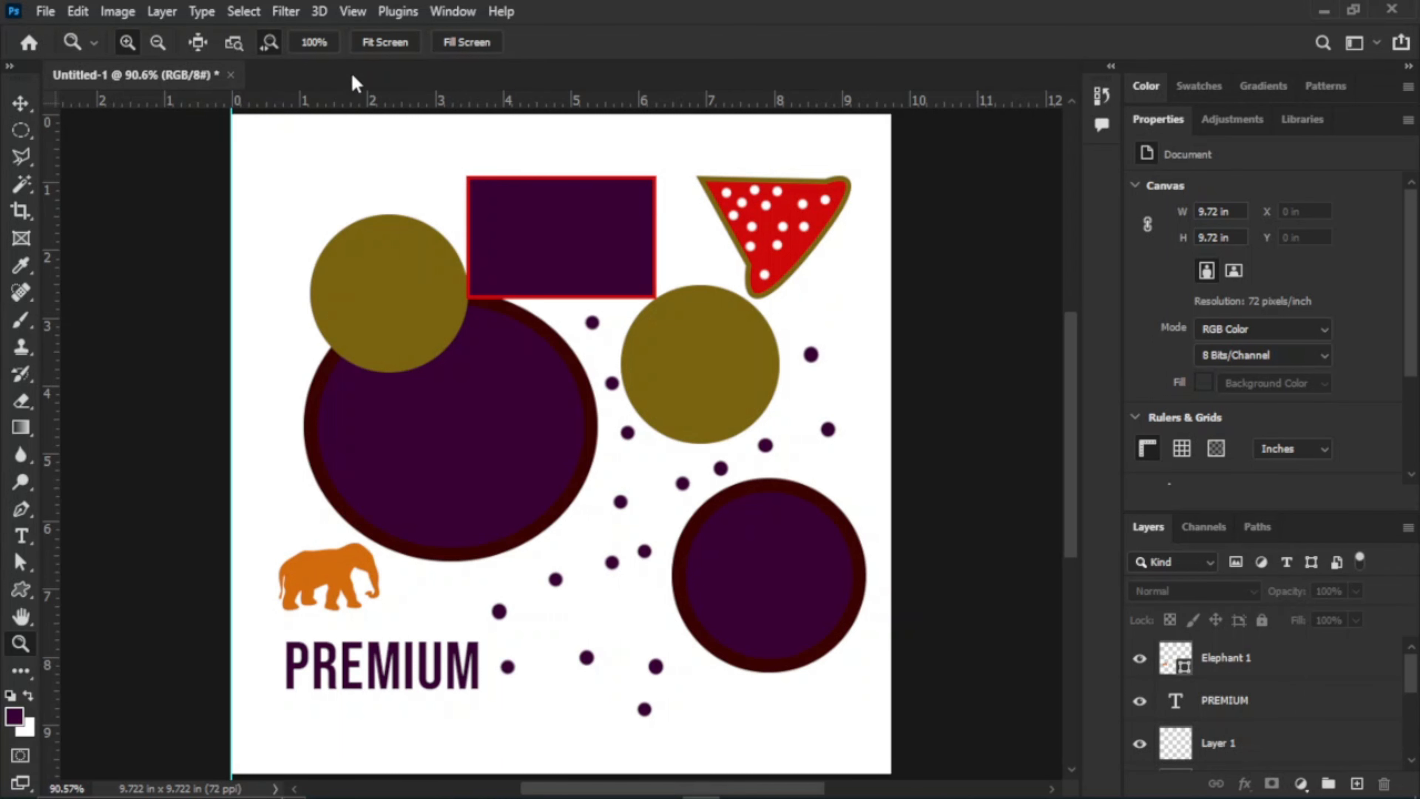
drag(52, 127, 168, 168)
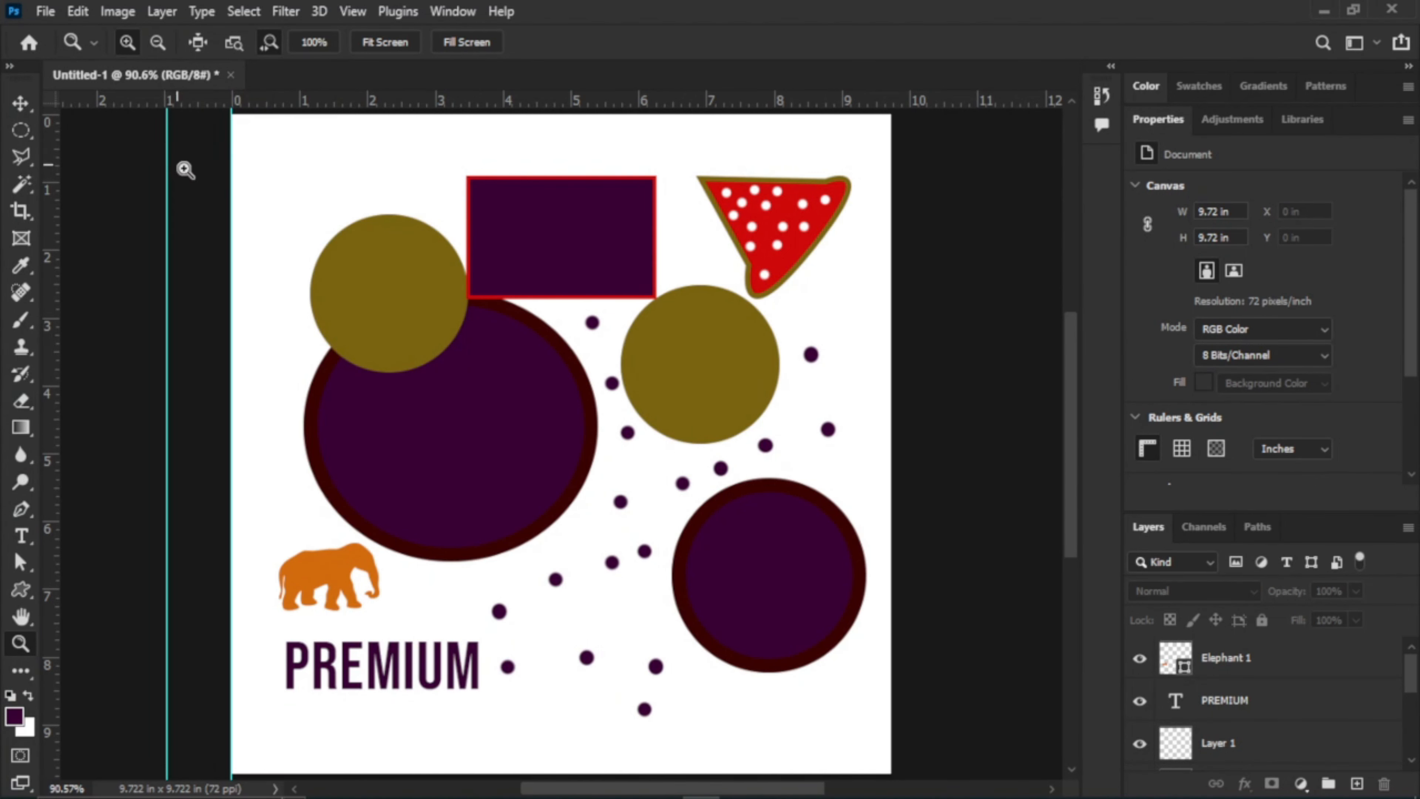